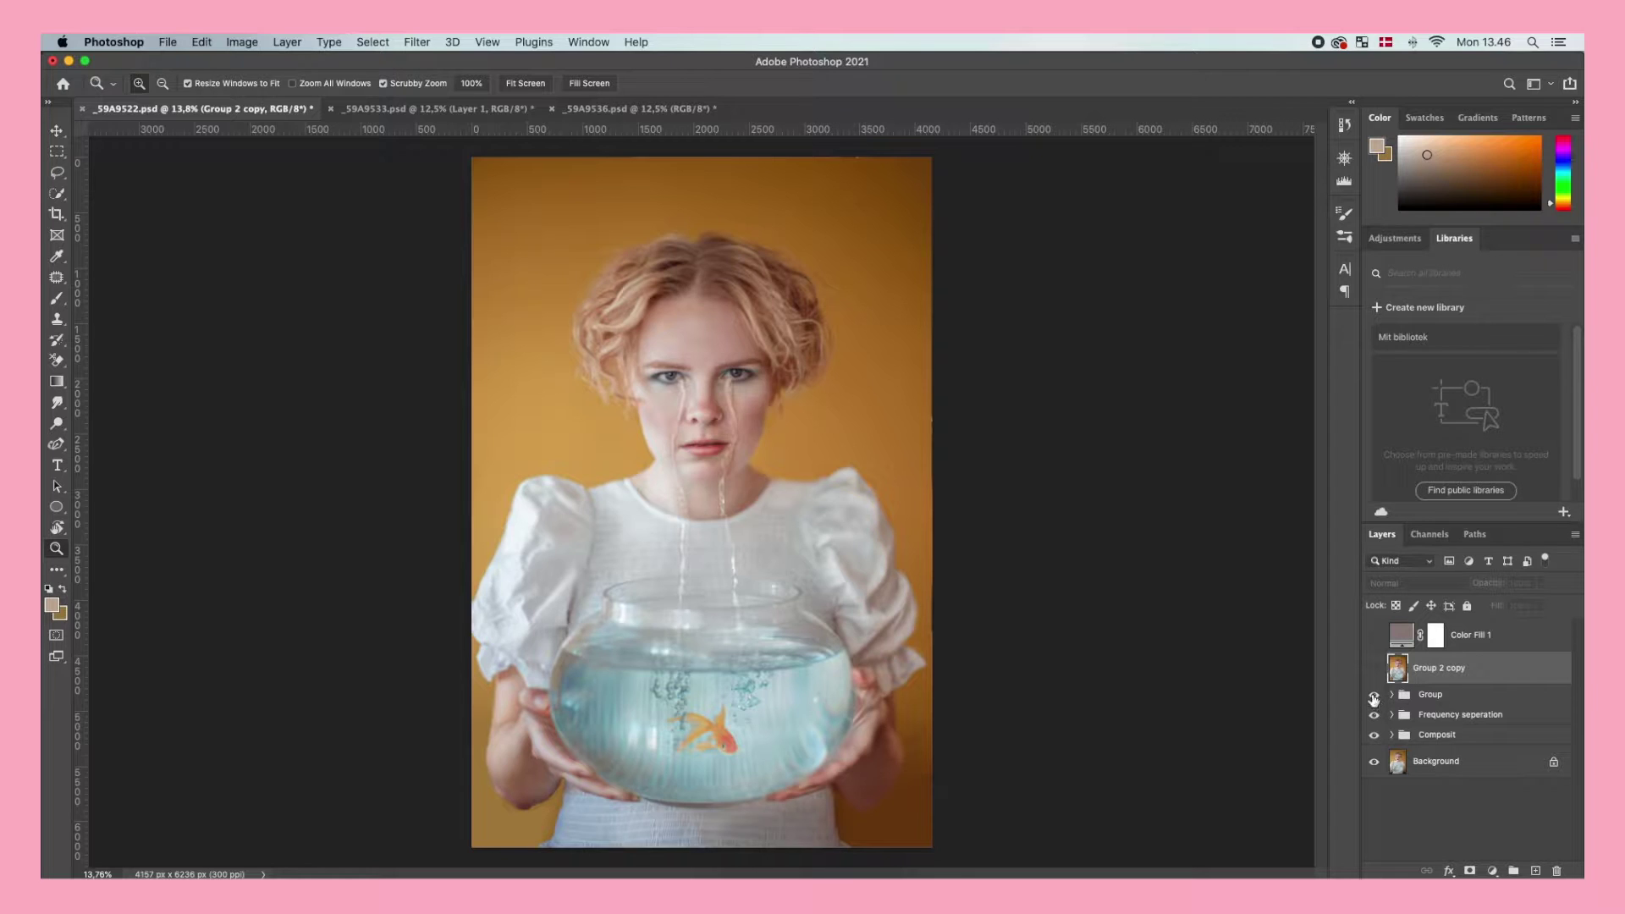
Hide the Group and Frequency seperation layer groups in _59A9522.psd
left_click(1373, 696)
left_click(1374, 716)
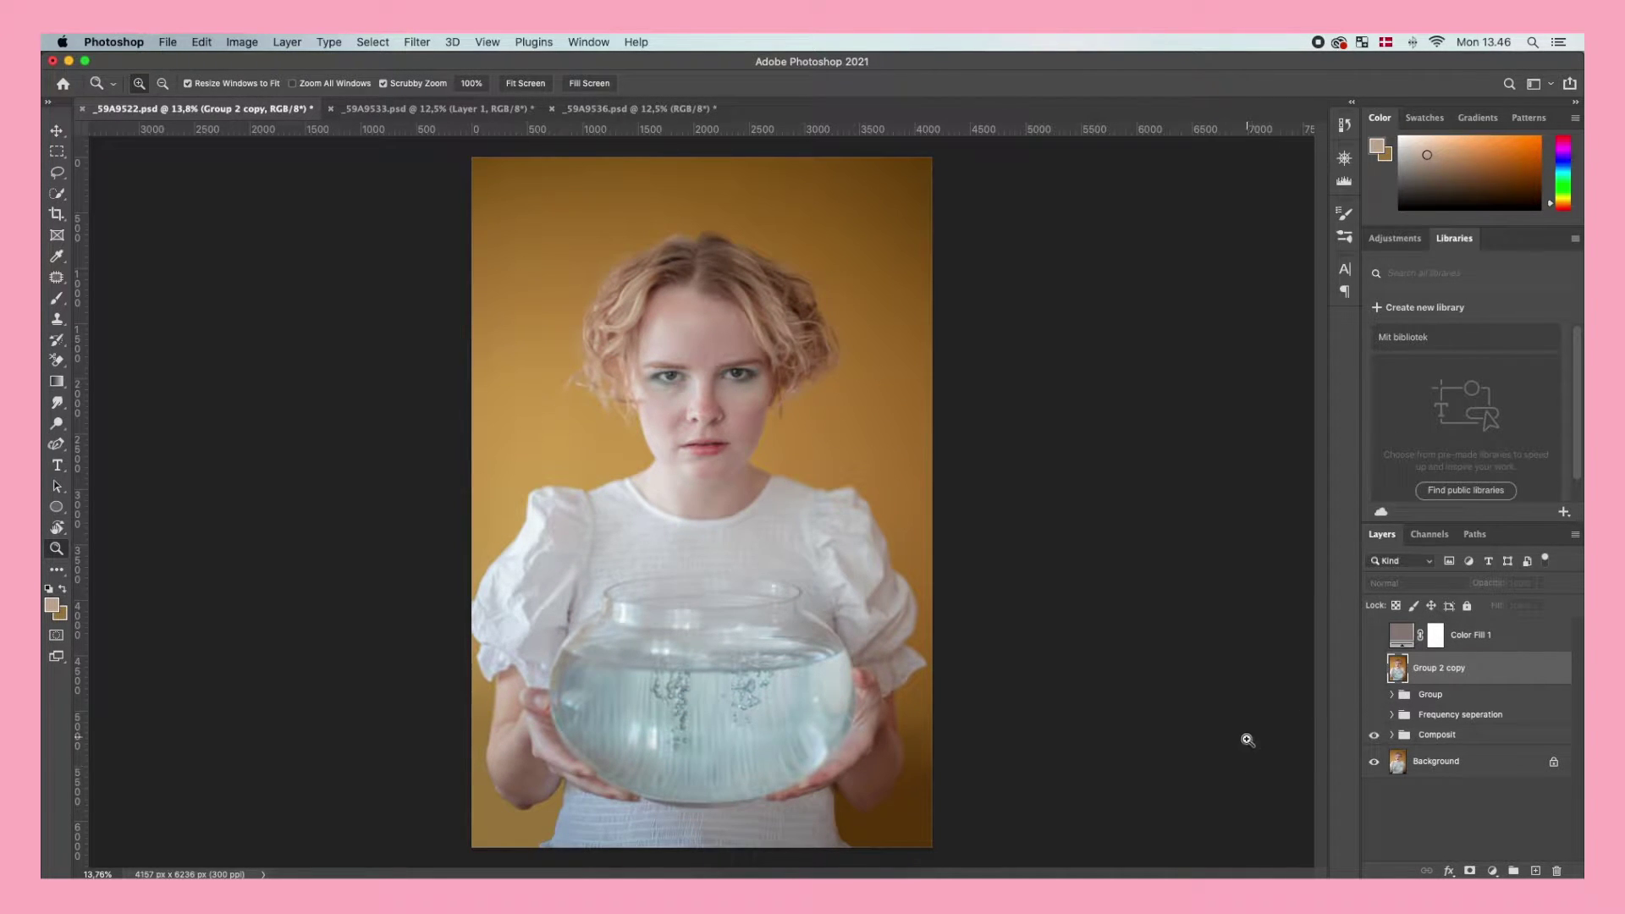
key("v")
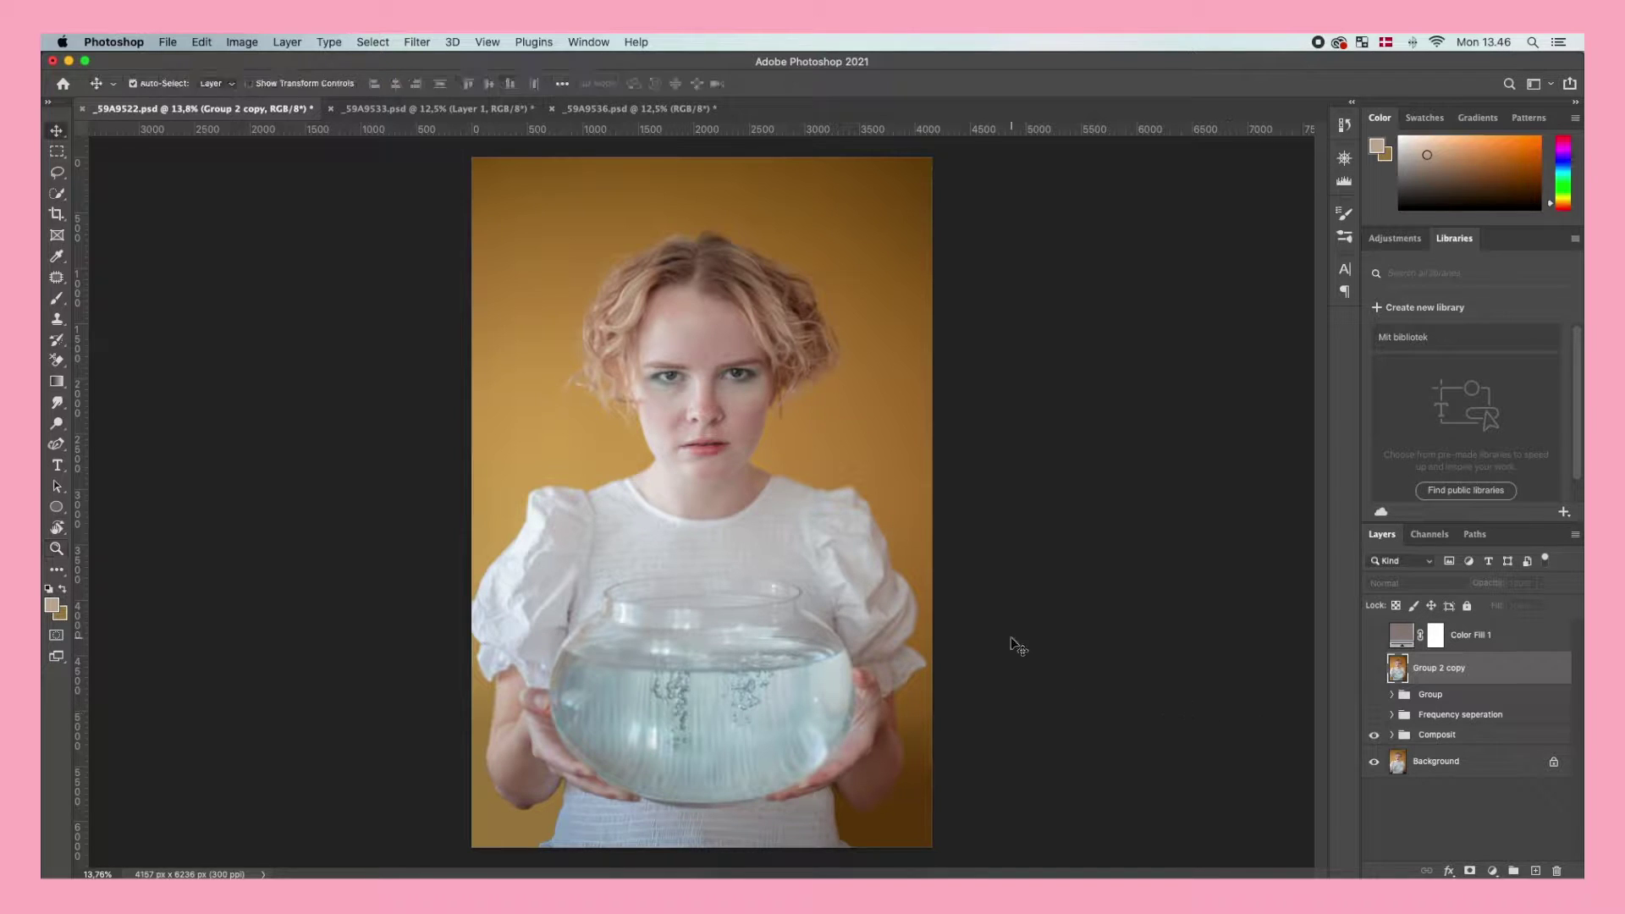
Examine the poured water streams on the face in the source photos _59A9533.psd and _59A9536.psd
left_click(398, 108)
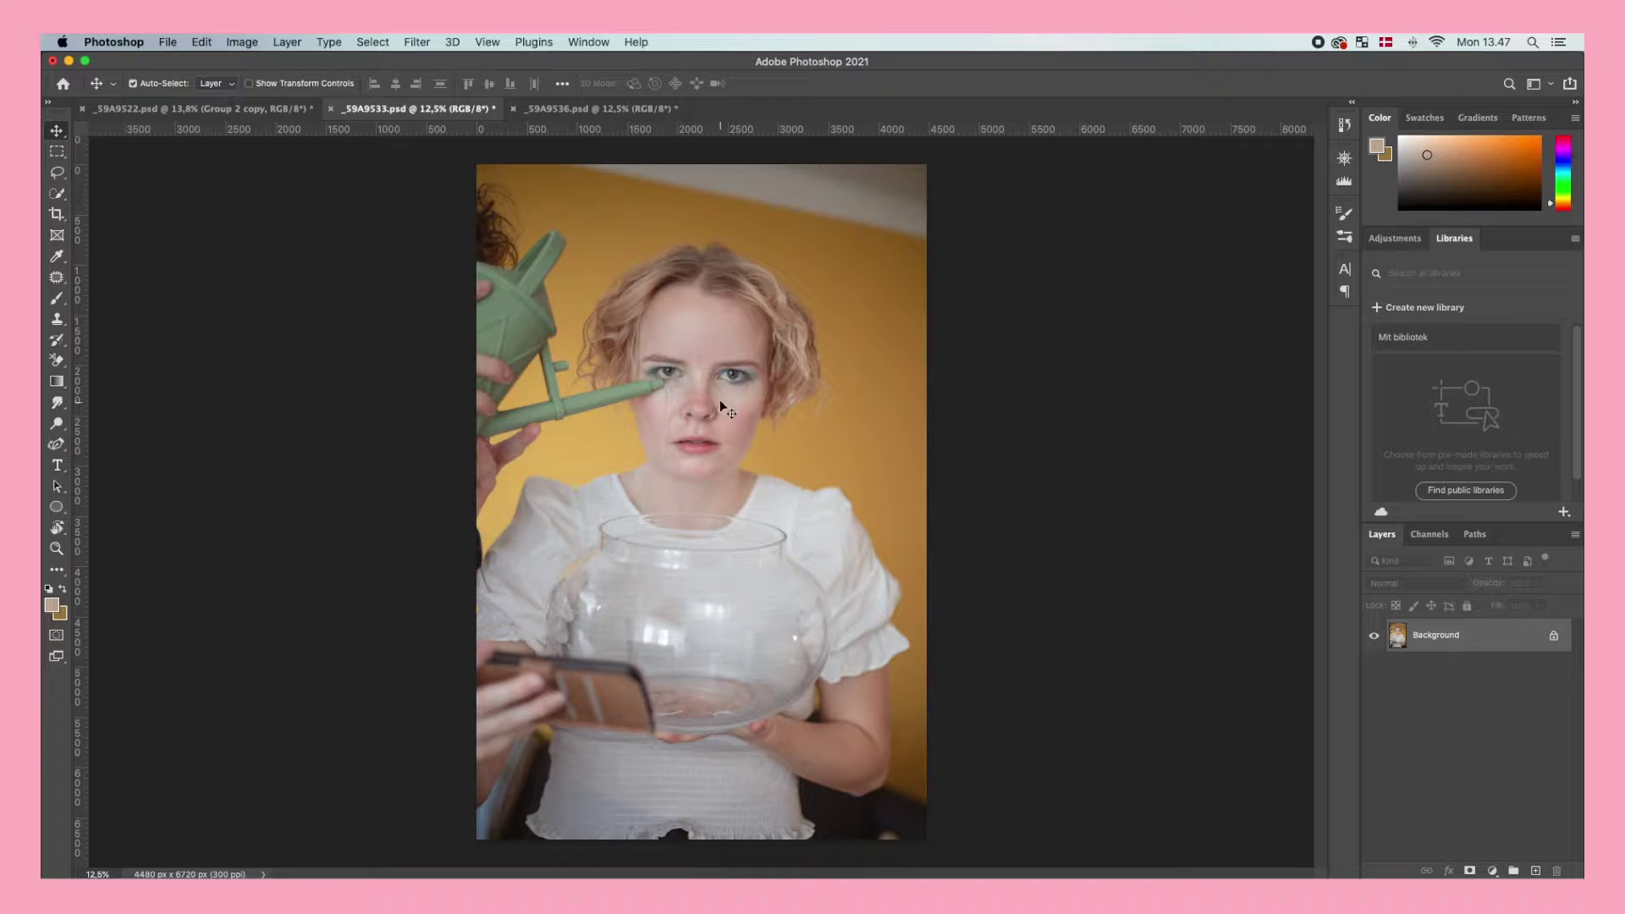
key("z")
left_click(668, 390)
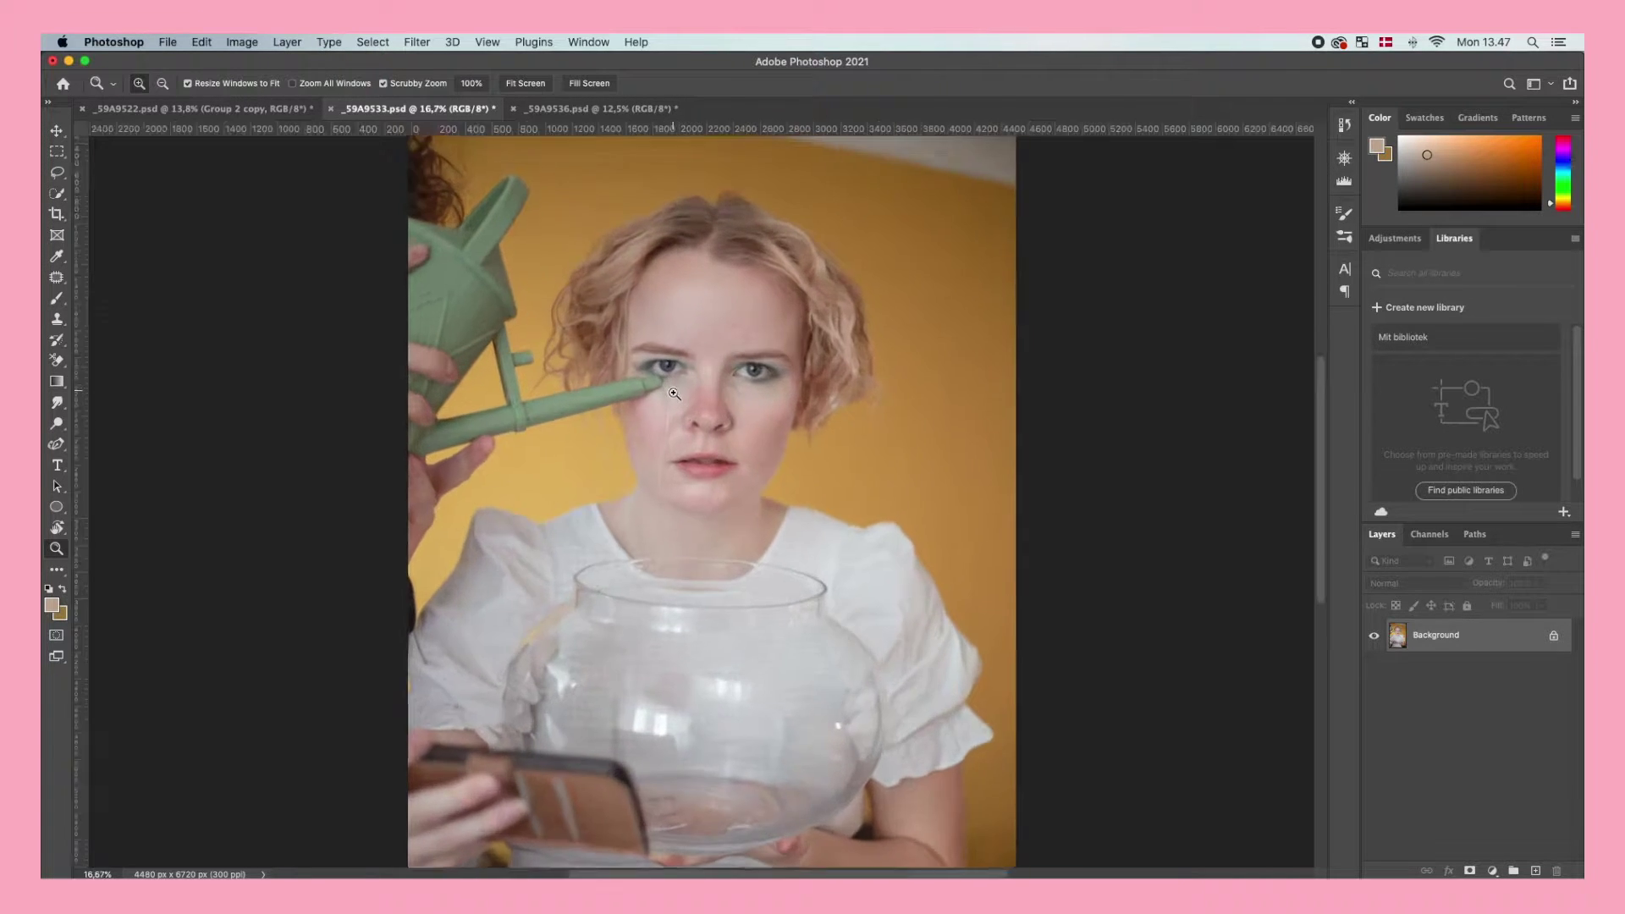
left_click(668, 389)
left_click(669, 390)
key("v")
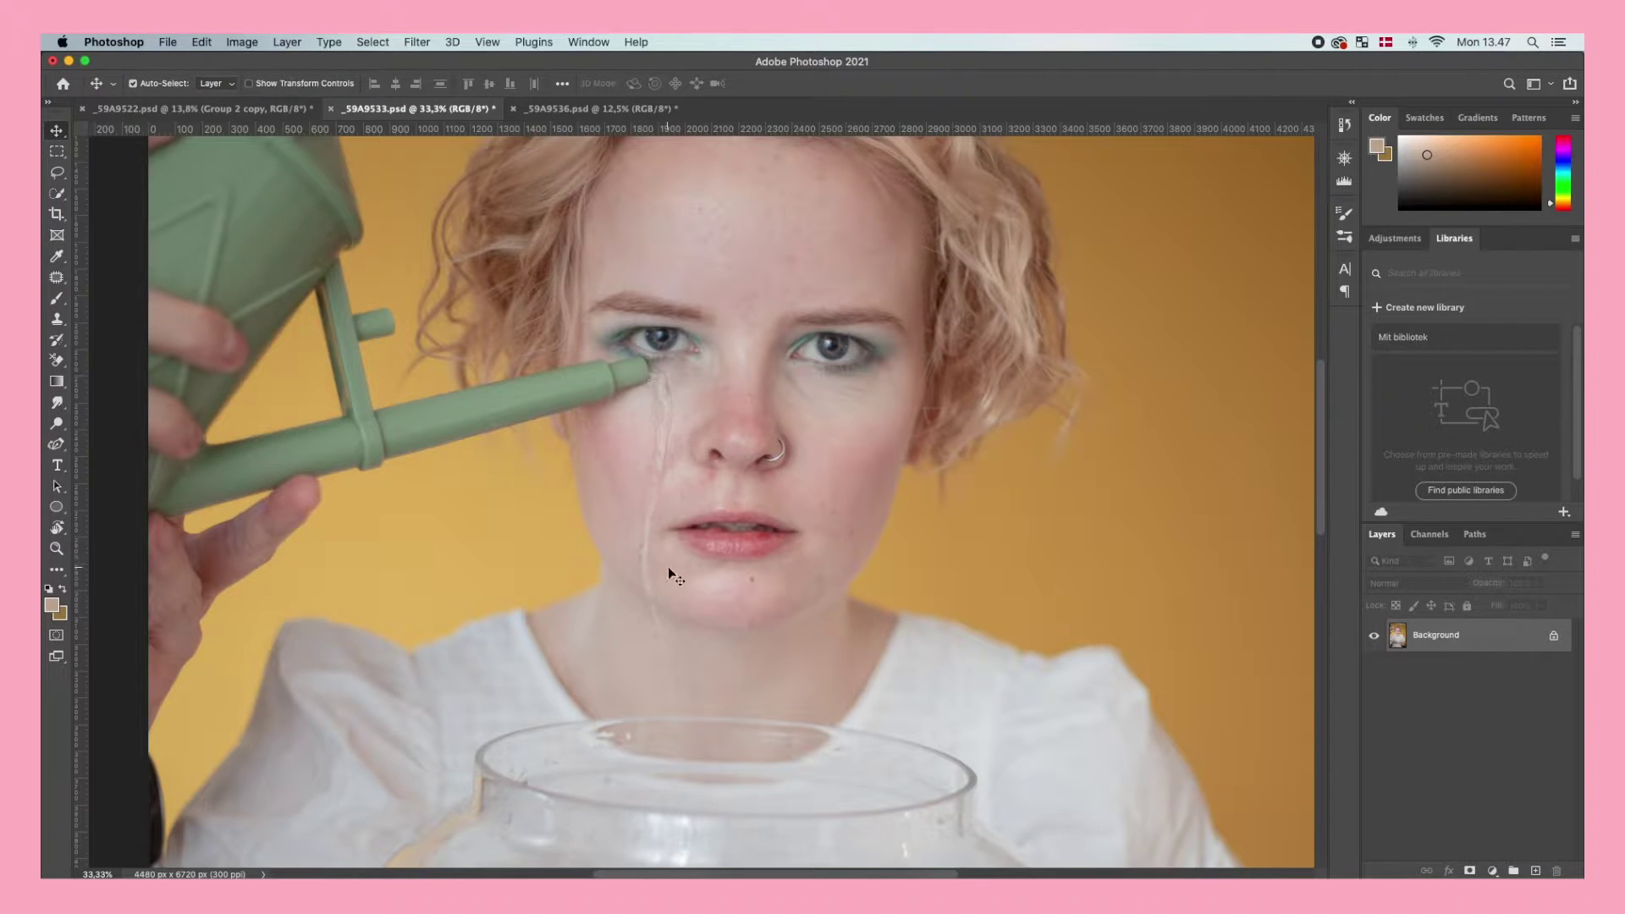
left_click(585, 110)
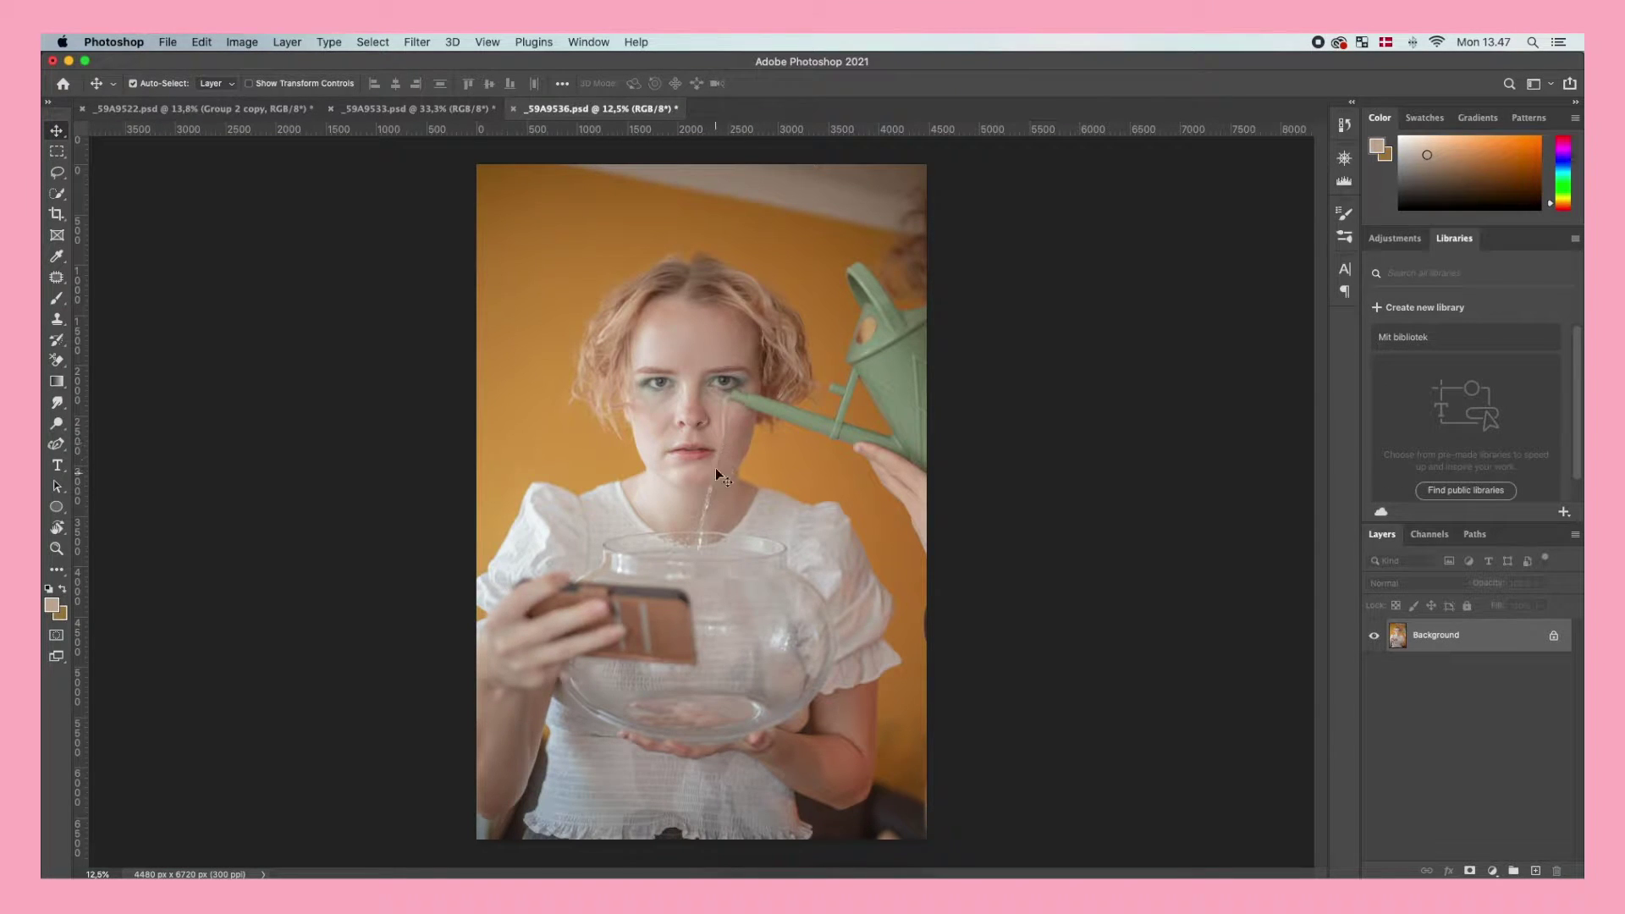
Duplicate the background of _59A9533.psd and paste the photo into _59A9522.psd as a layer above Group 2 copy
left_click(474, 111)
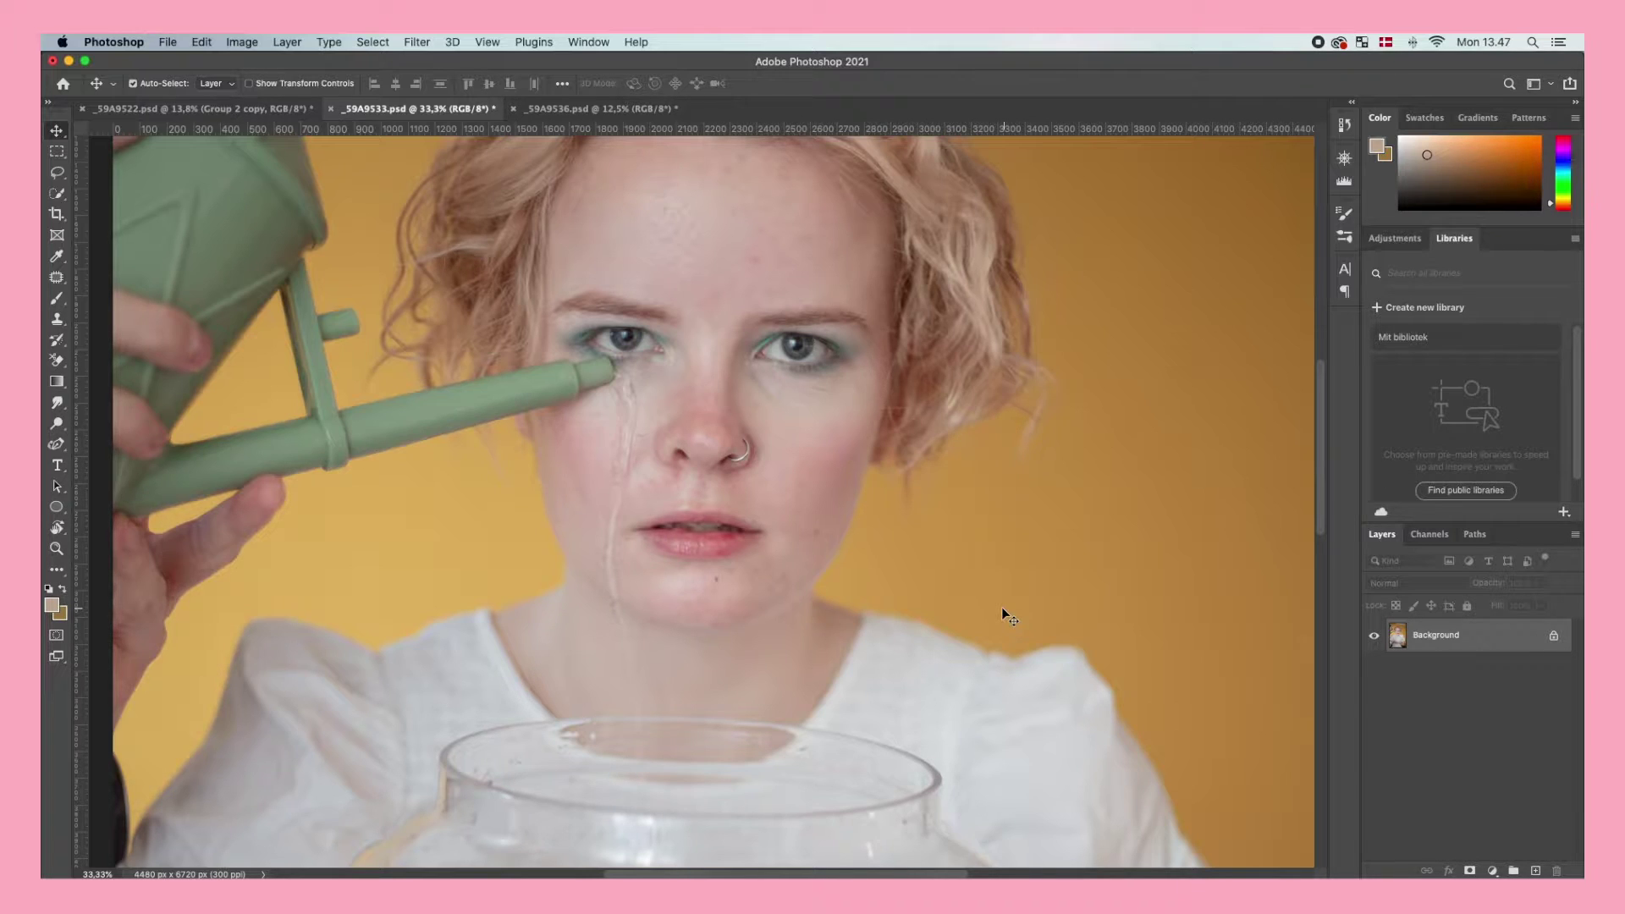
key("super+j")
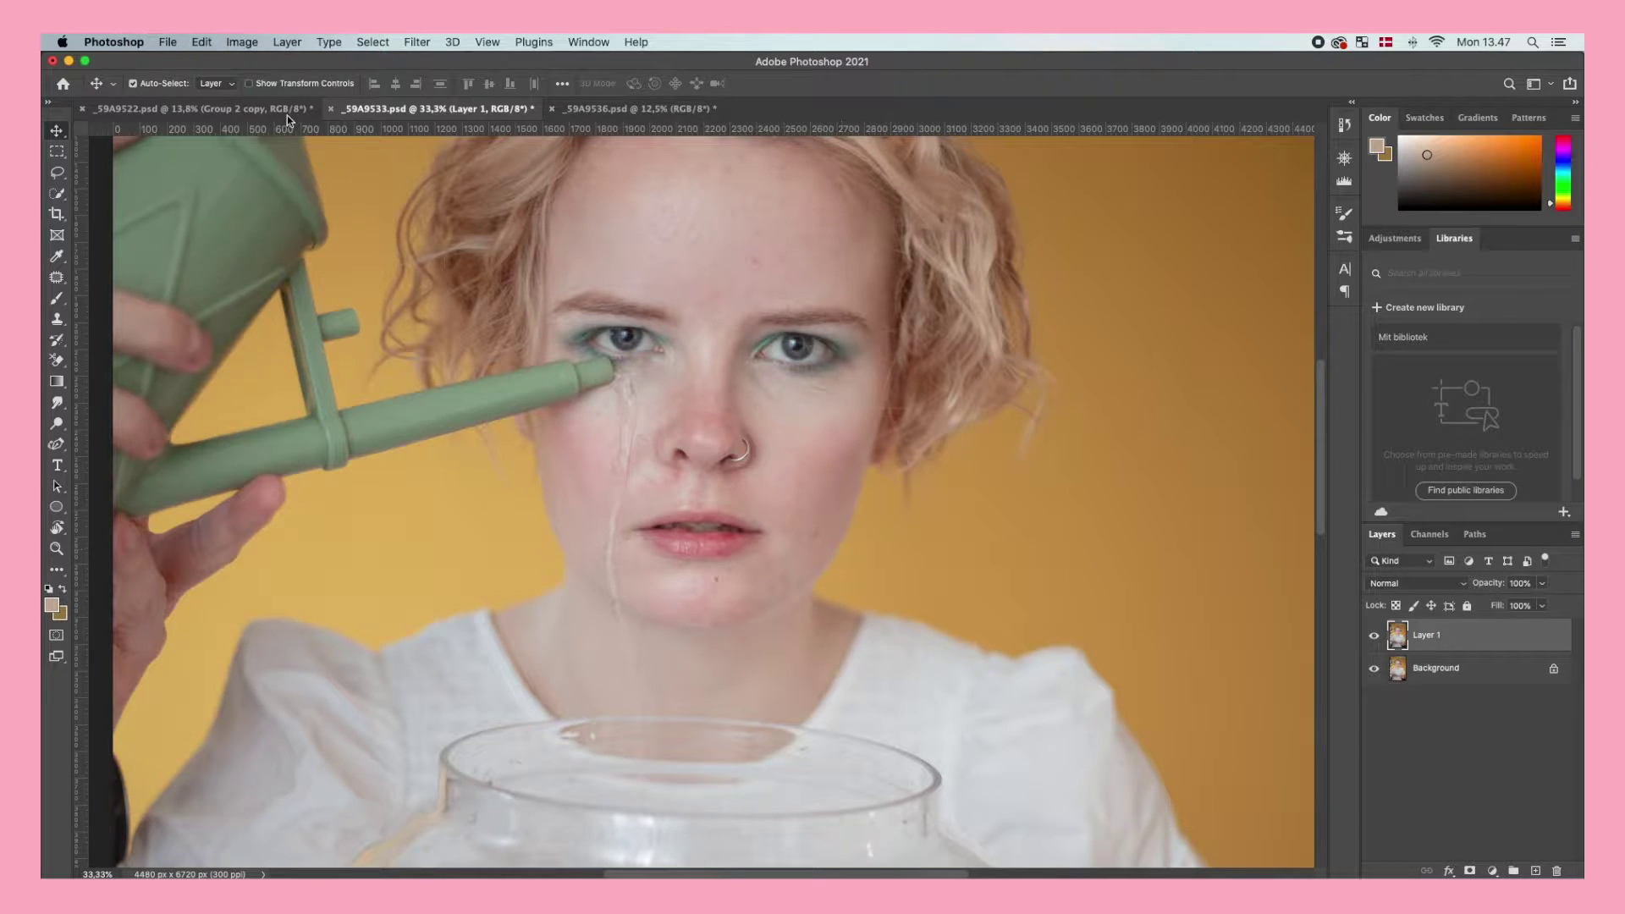
left_click(306, 116)
key("super+v")
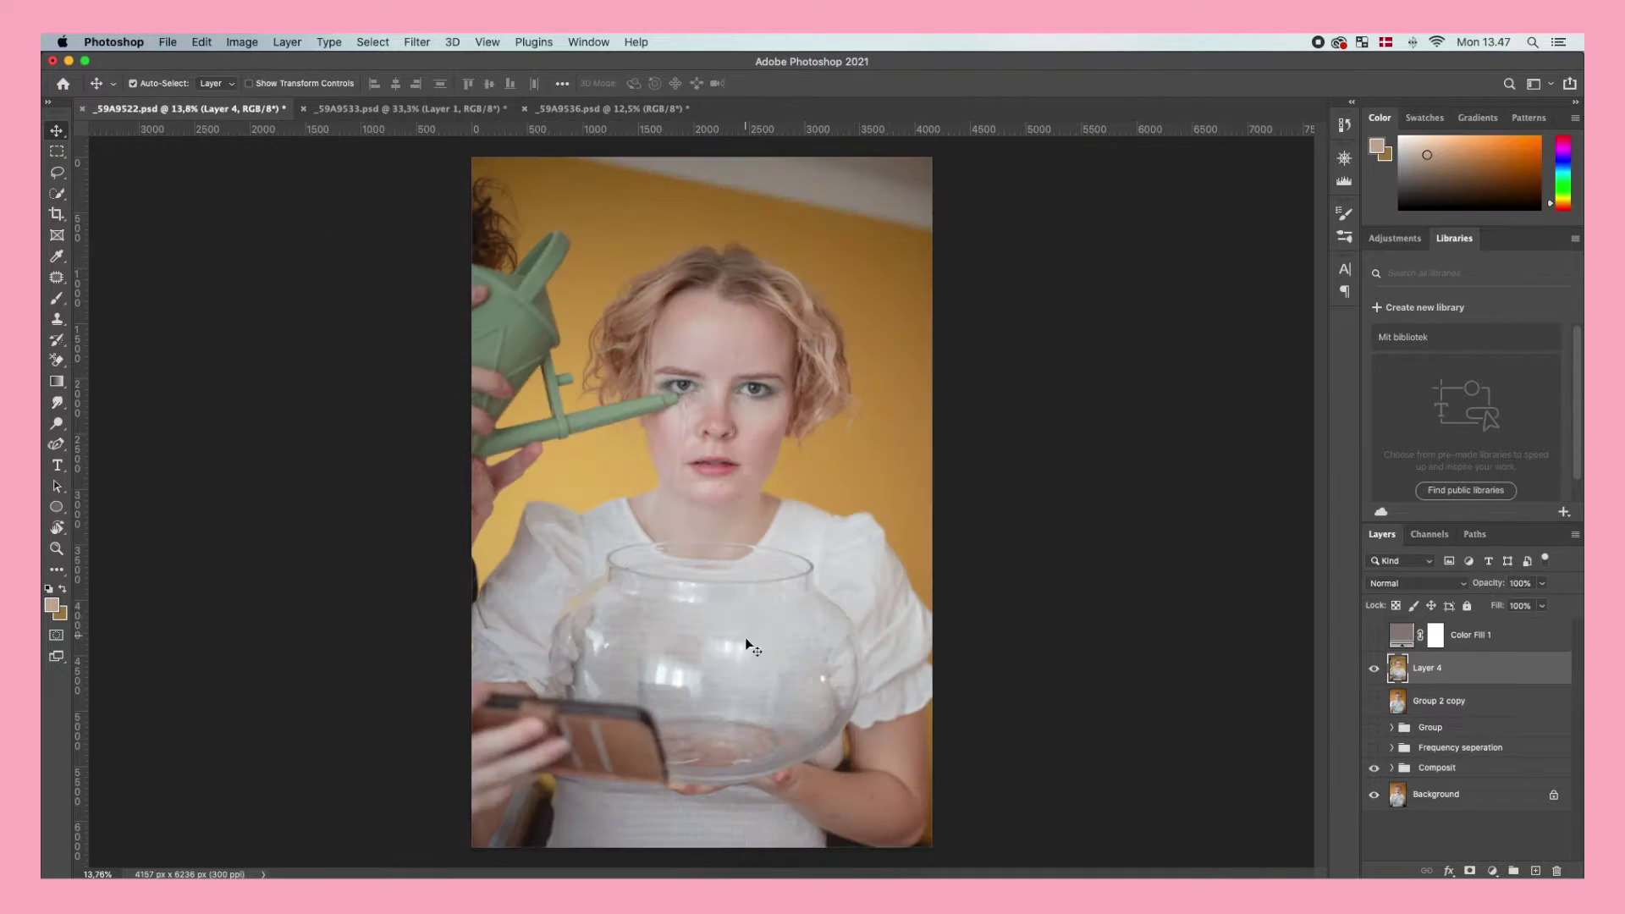
Lasso the water stream from the eye down to the neck and add a layer mask from that selection to Layer 4
key("l")
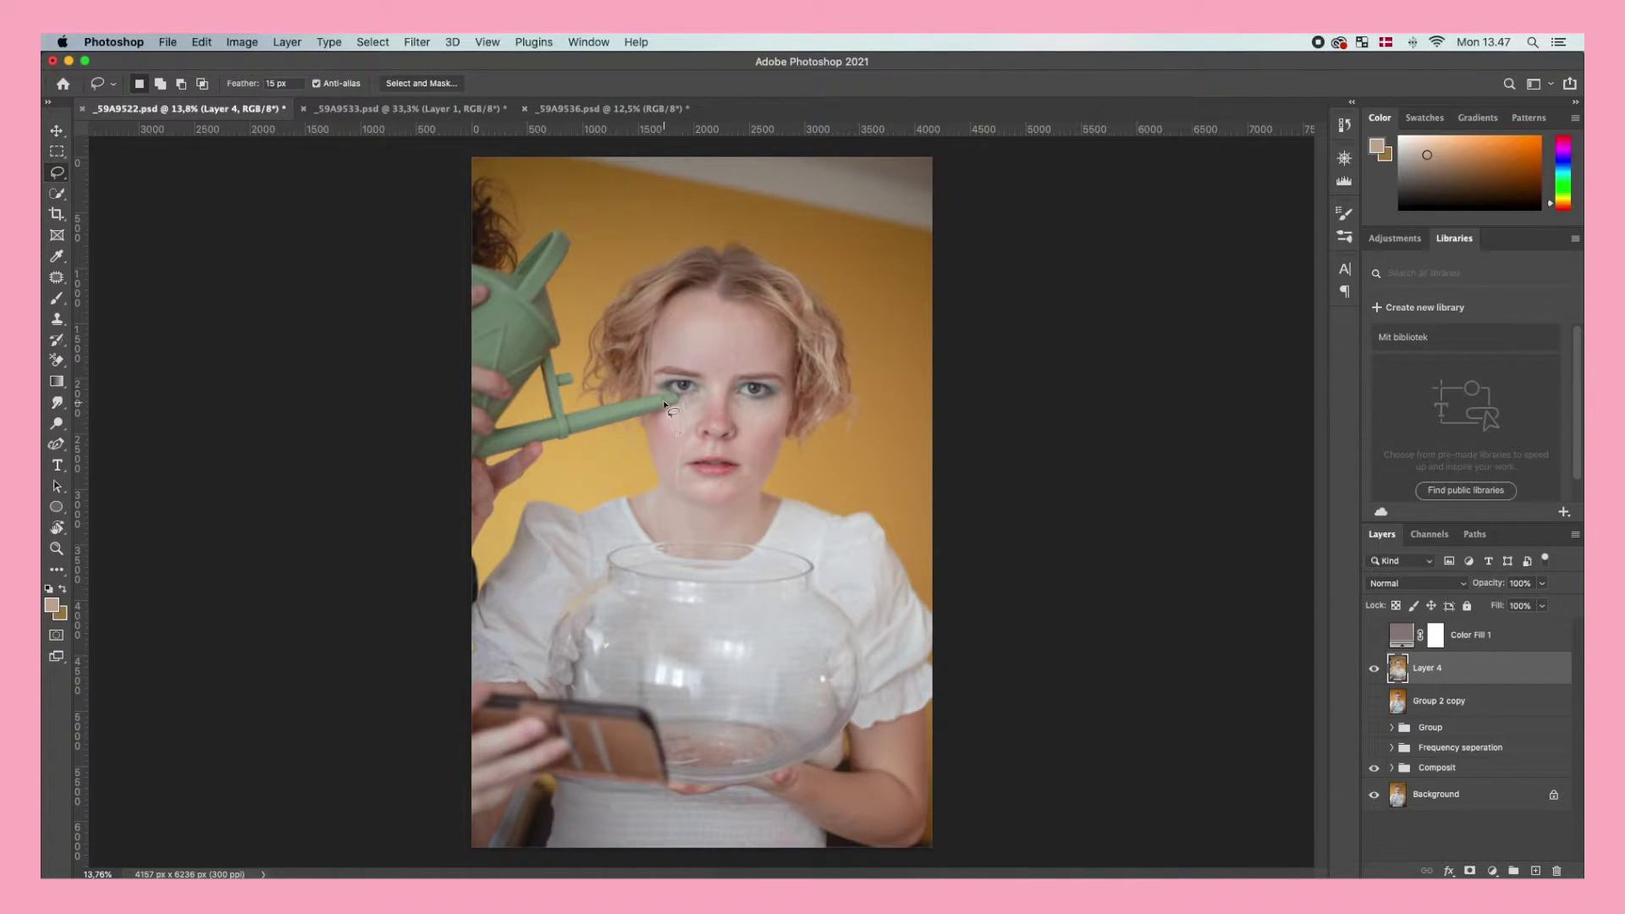
mouse_move(666, 446)
left_mouse_down()
mouse_move(666, 492)
mouse_move(694, 528)
mouse_move(687, 391)
left_mouse_up()
left_click(1470, 872)
left_click(1500, 675)
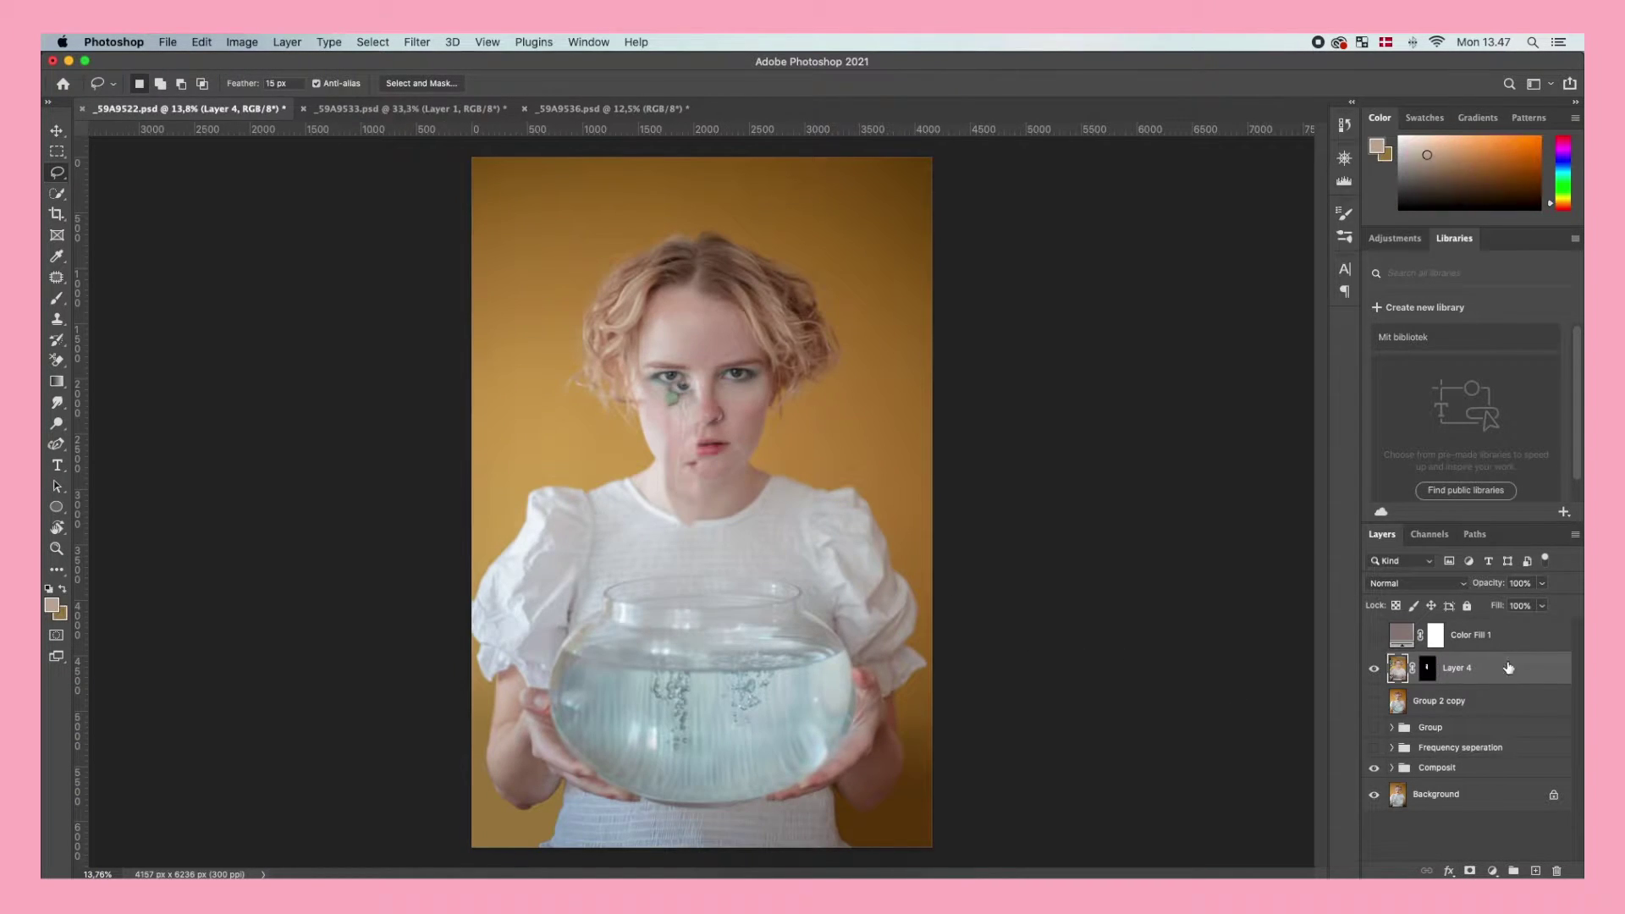
Lower Layer 4's opacity to 54% and move the layer so the water stream starts at the inner corner of the eye
left_click_drag(1511, 607, 1506, 607)
key("z")
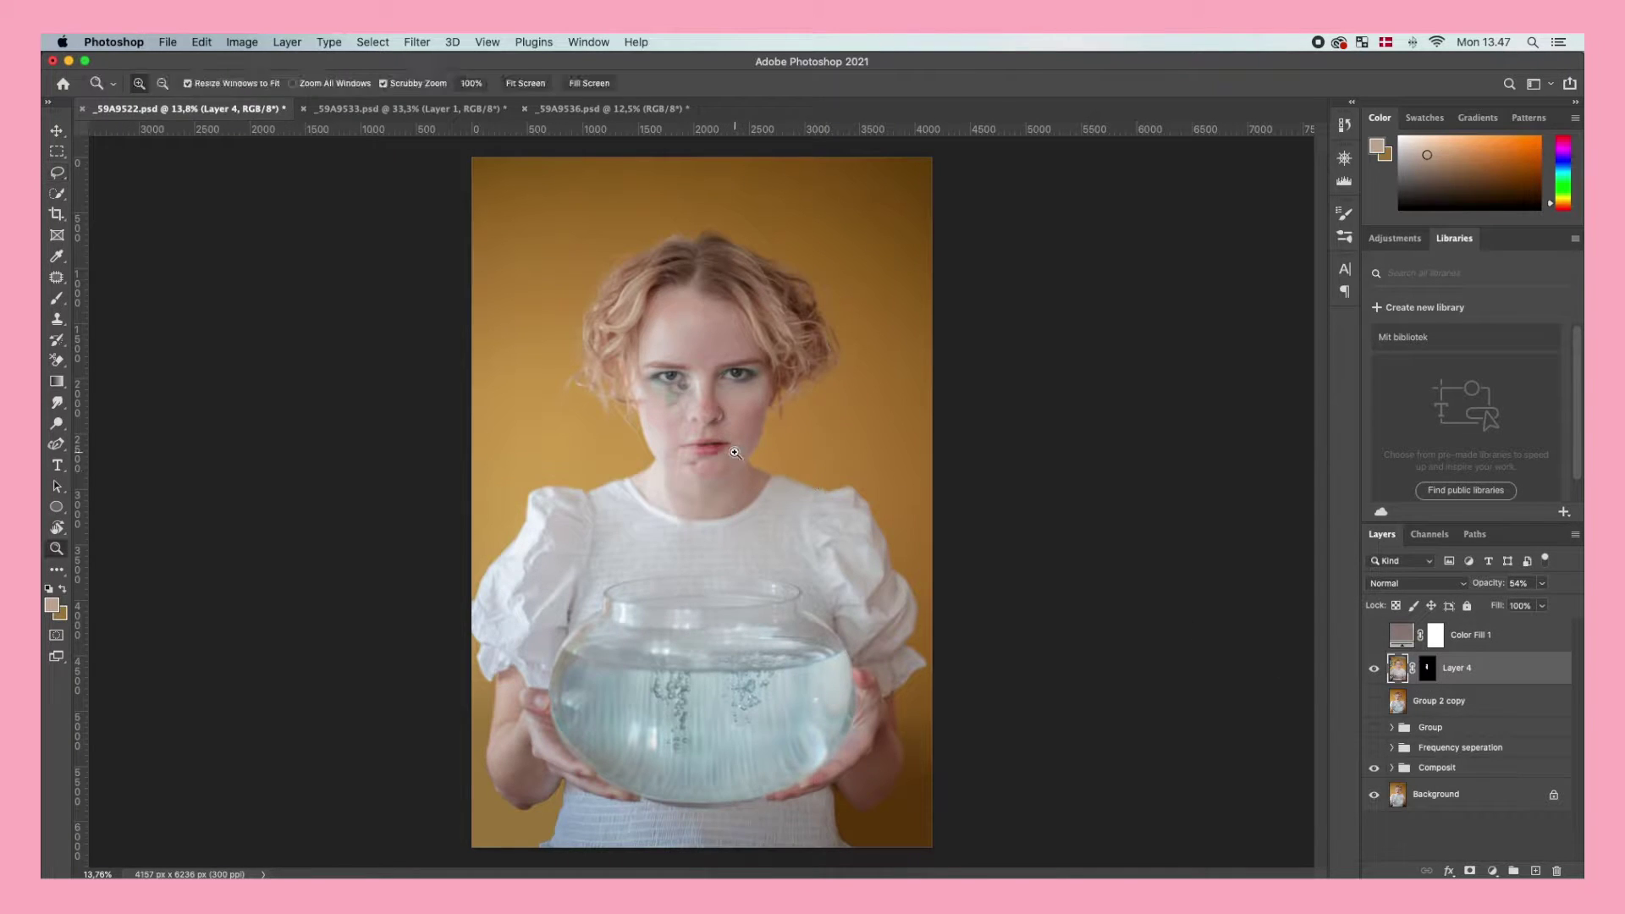
left_click(685, 473)
key("v")
left_click_drag(601, 394, 590, 356)
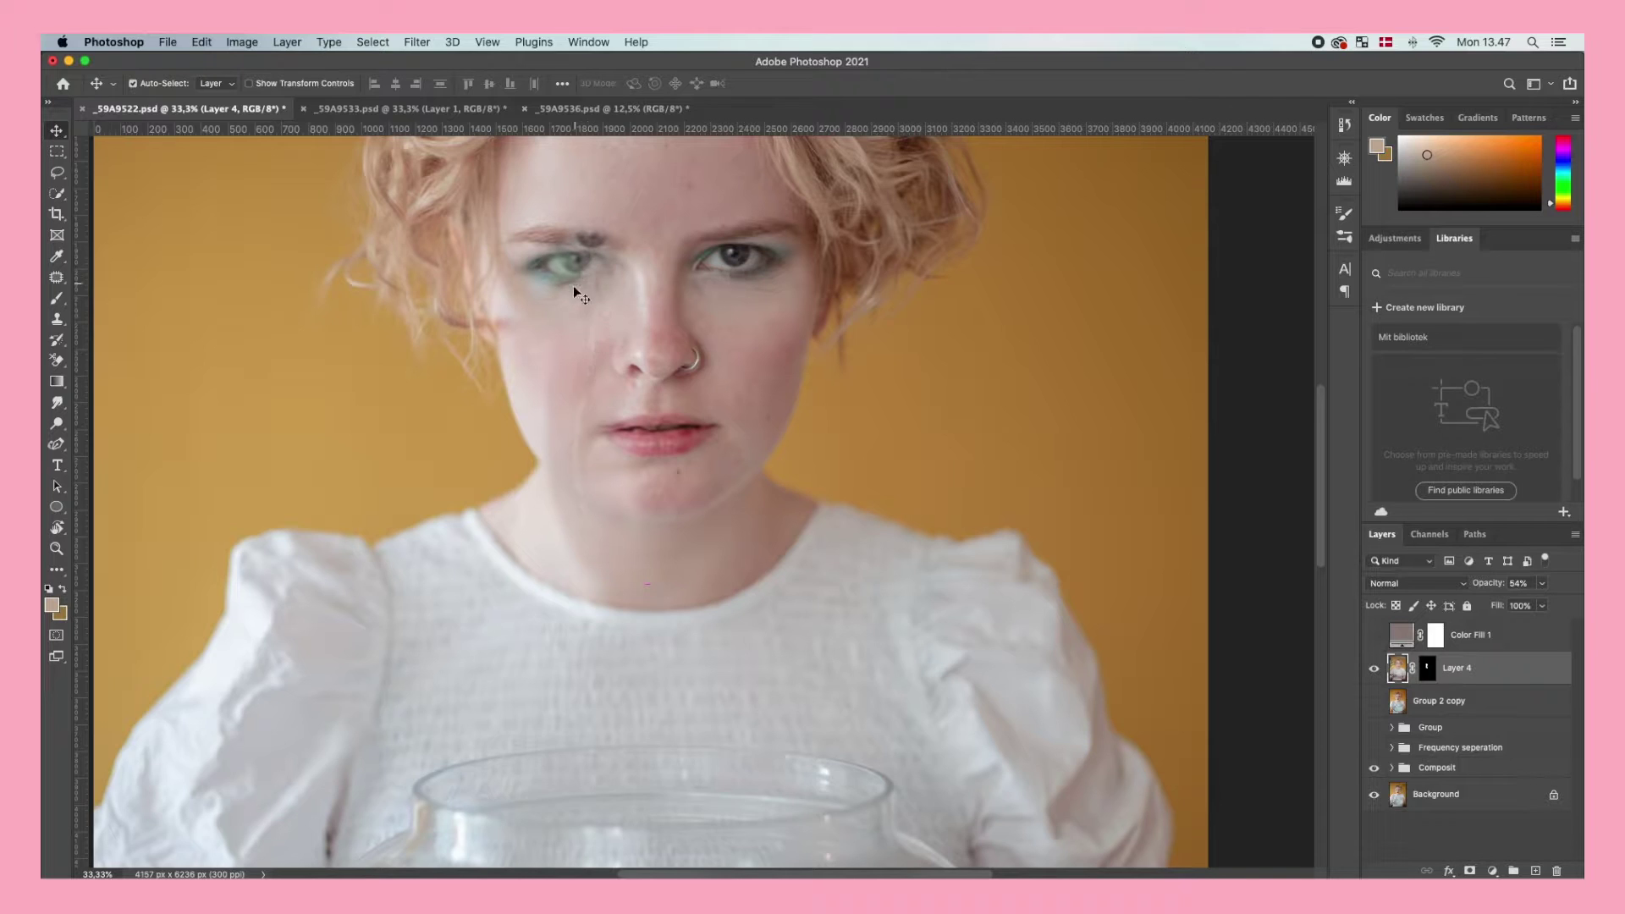
left_click_drag(598, 297, 592, 307)
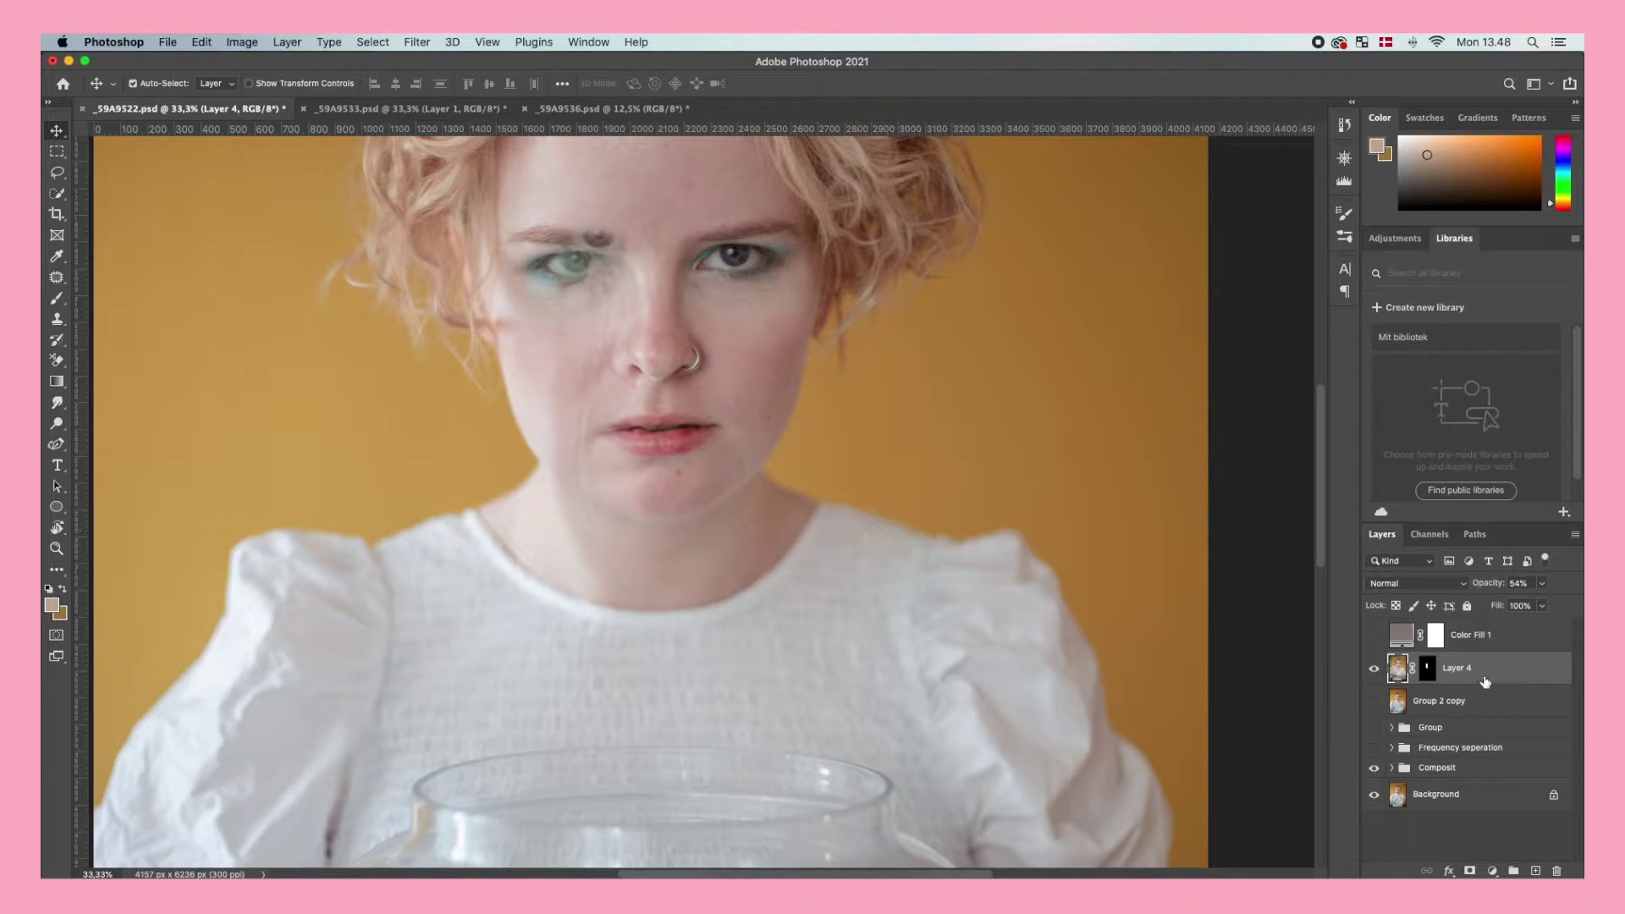
Open Layer 4's image in the Liquify filter and toggle the backdrop to compare the stream with the underlying face
left_click(407, 44)
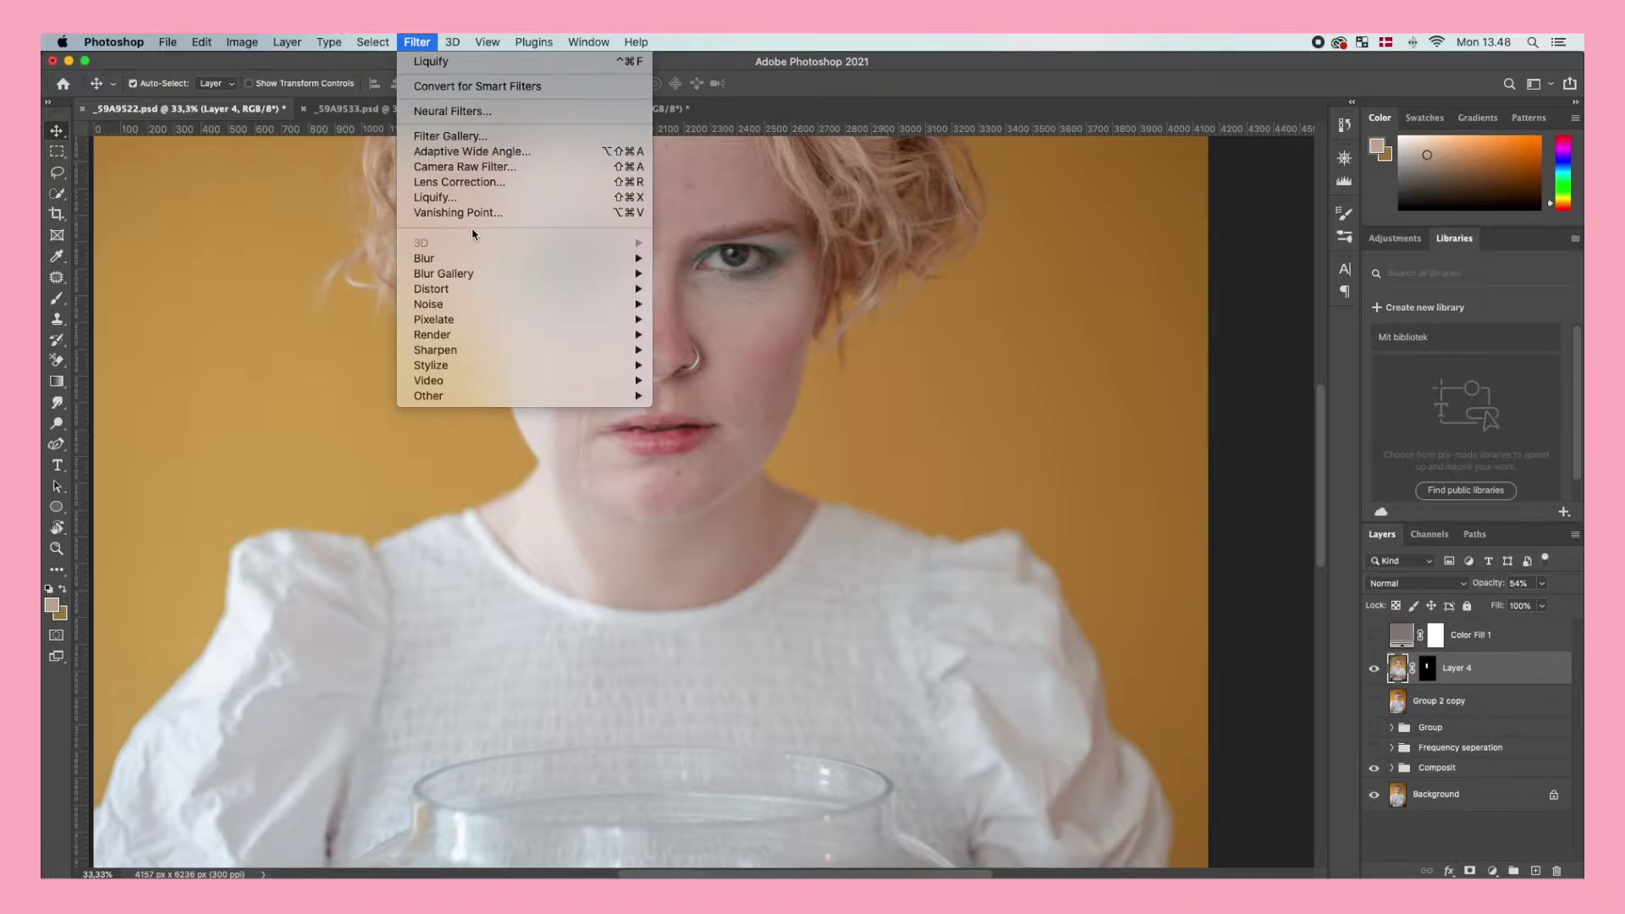
left_click(471, 201)
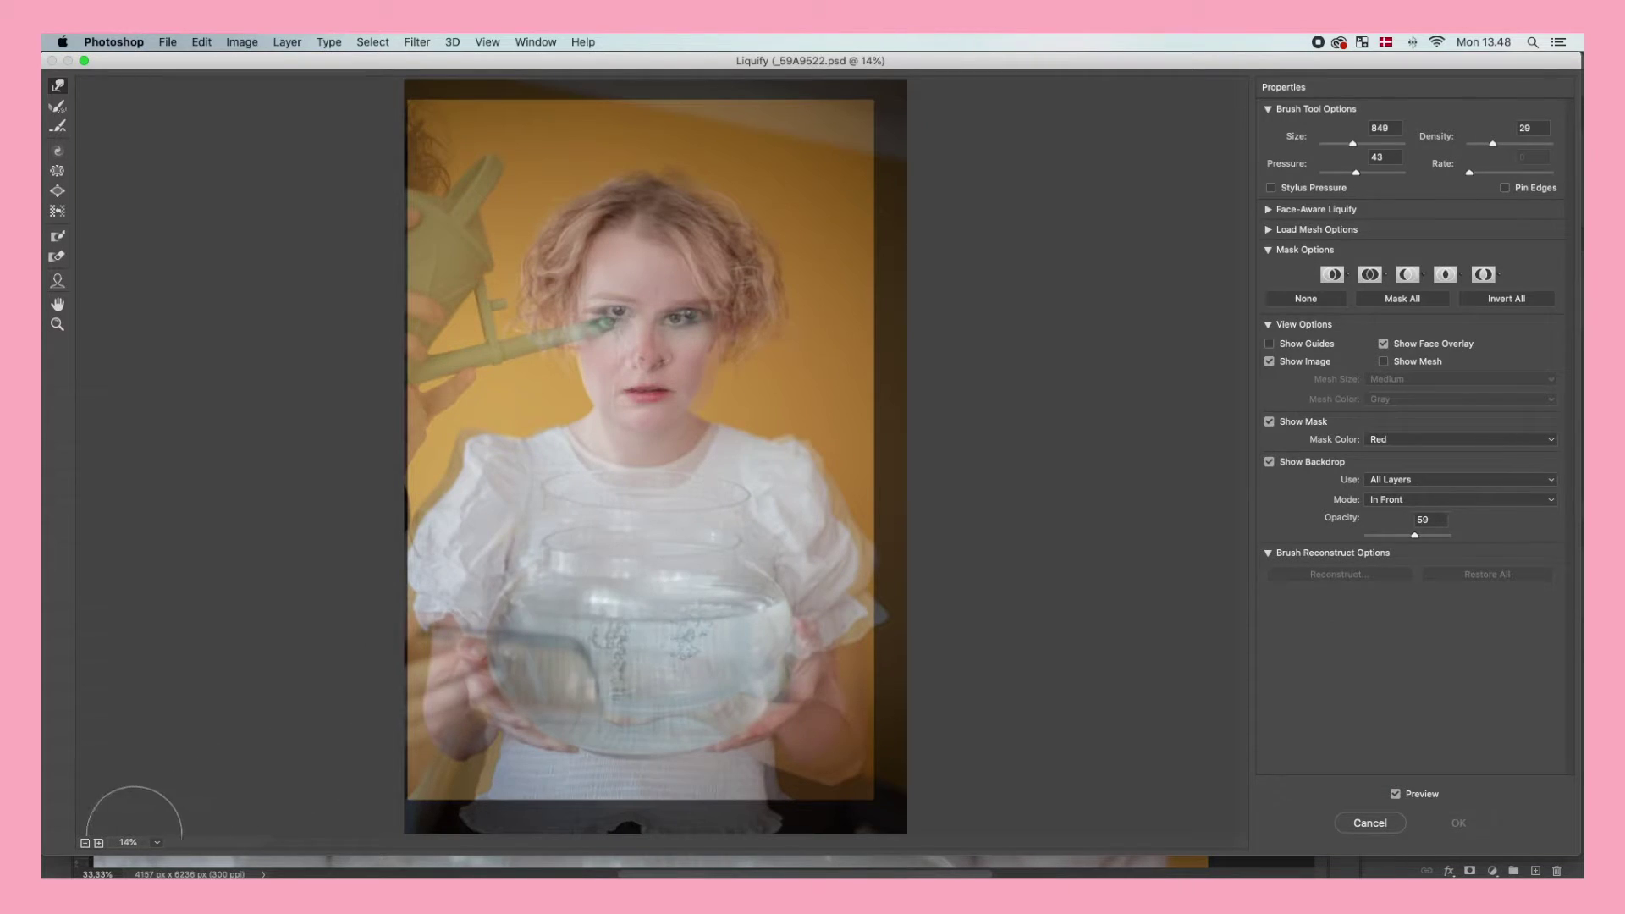
left_click(158, 844)
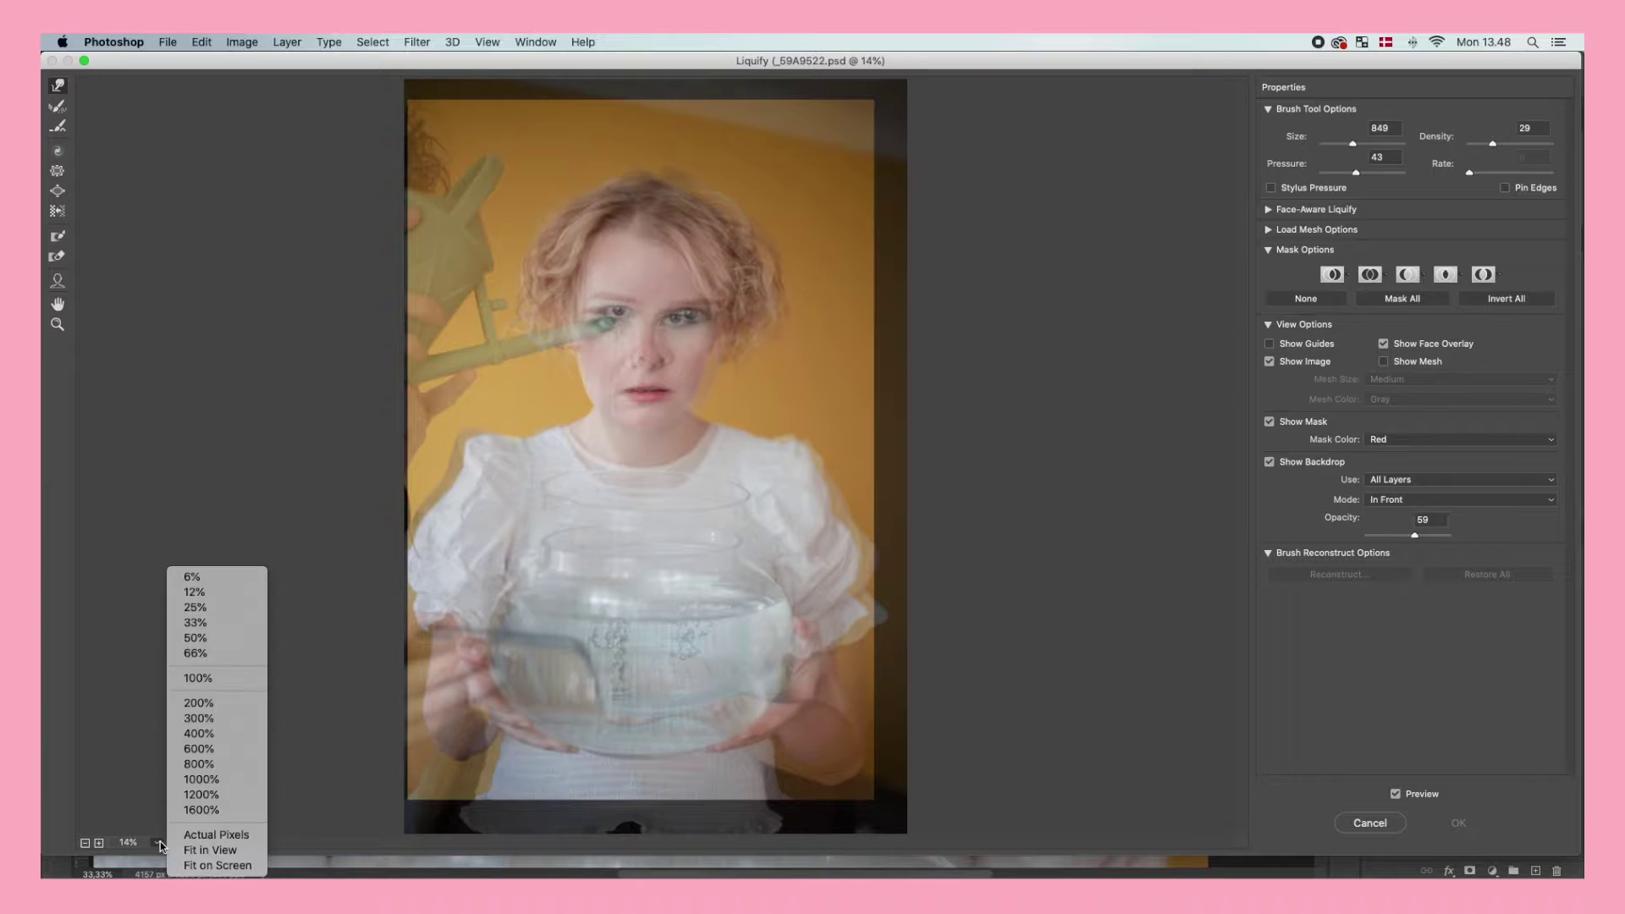
left_click(206, 641)
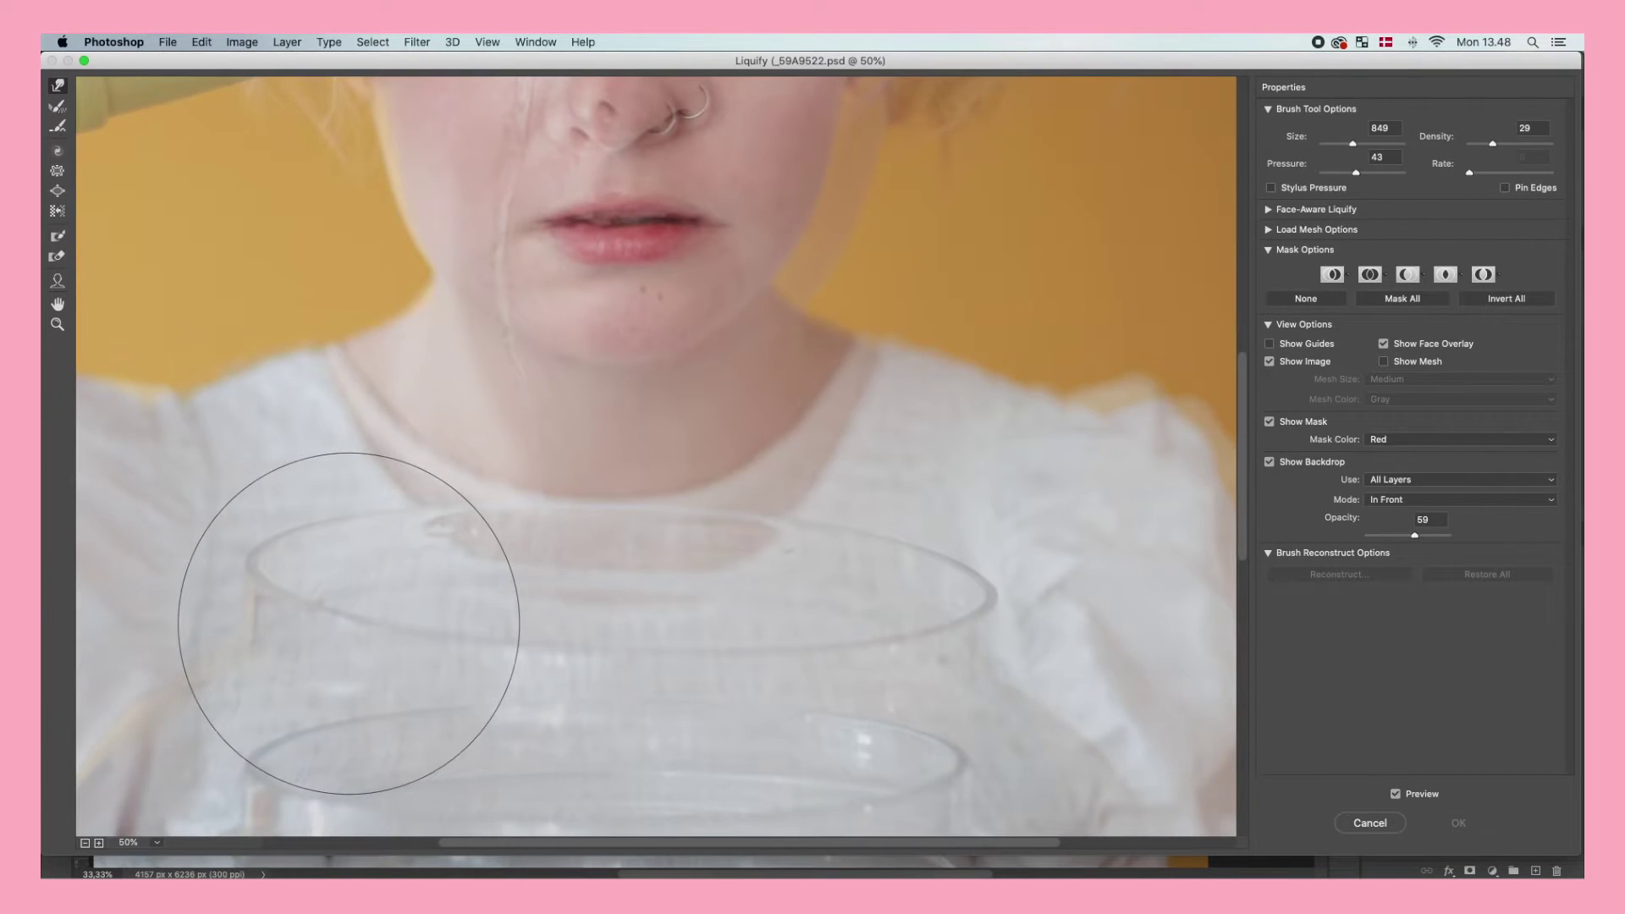
scroll(349, 624, "up", 5)
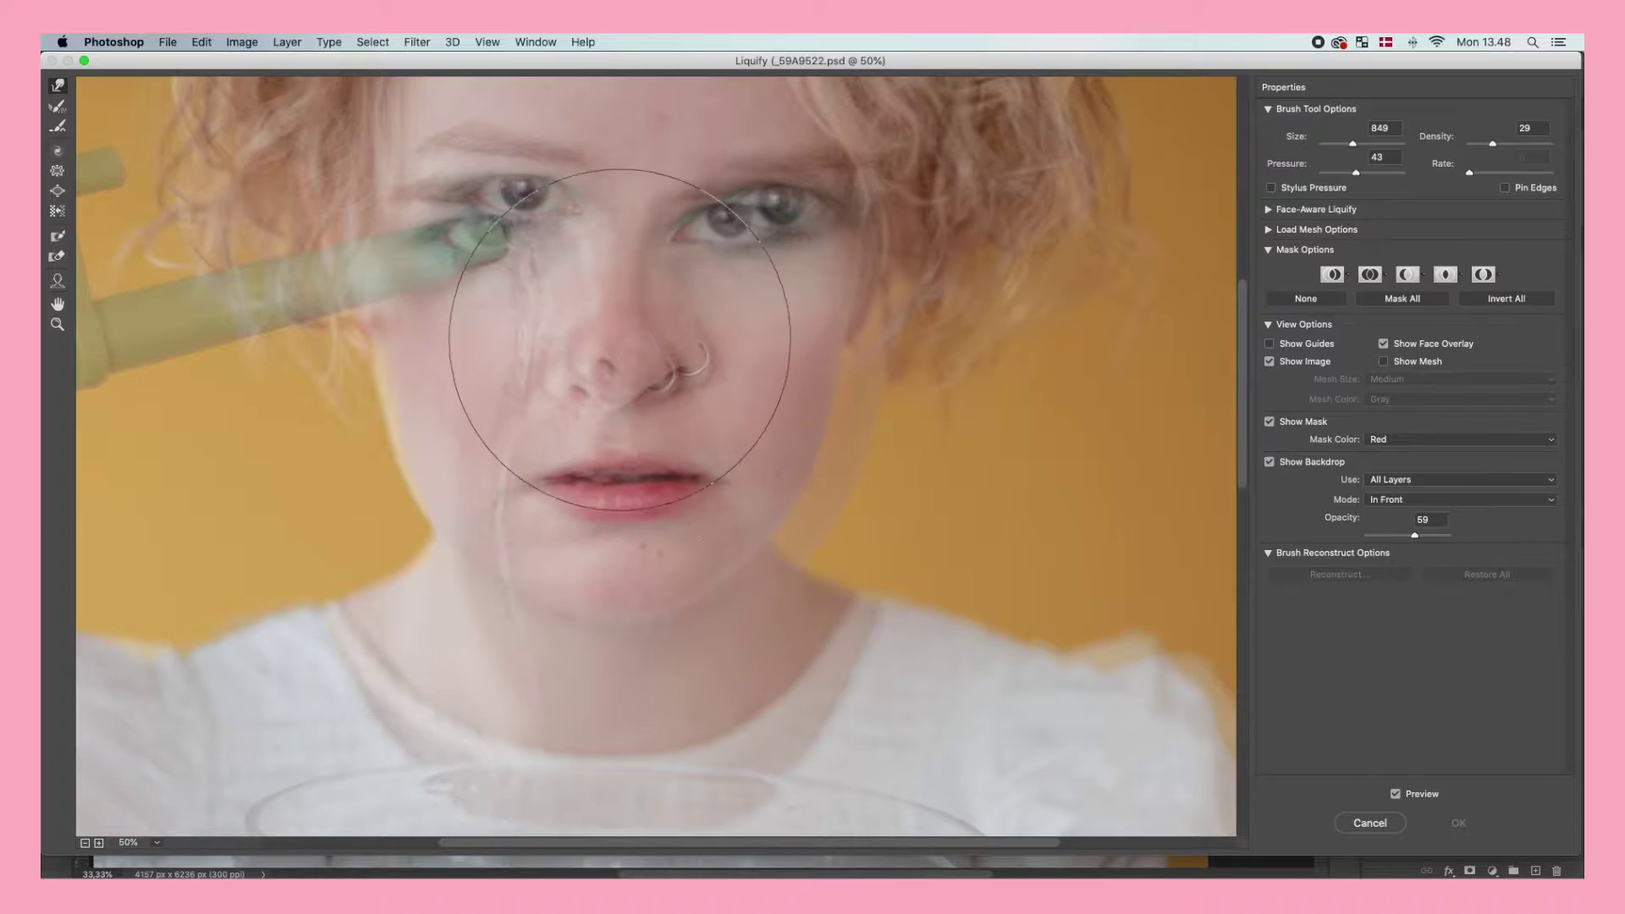
left_click(1270, 464)
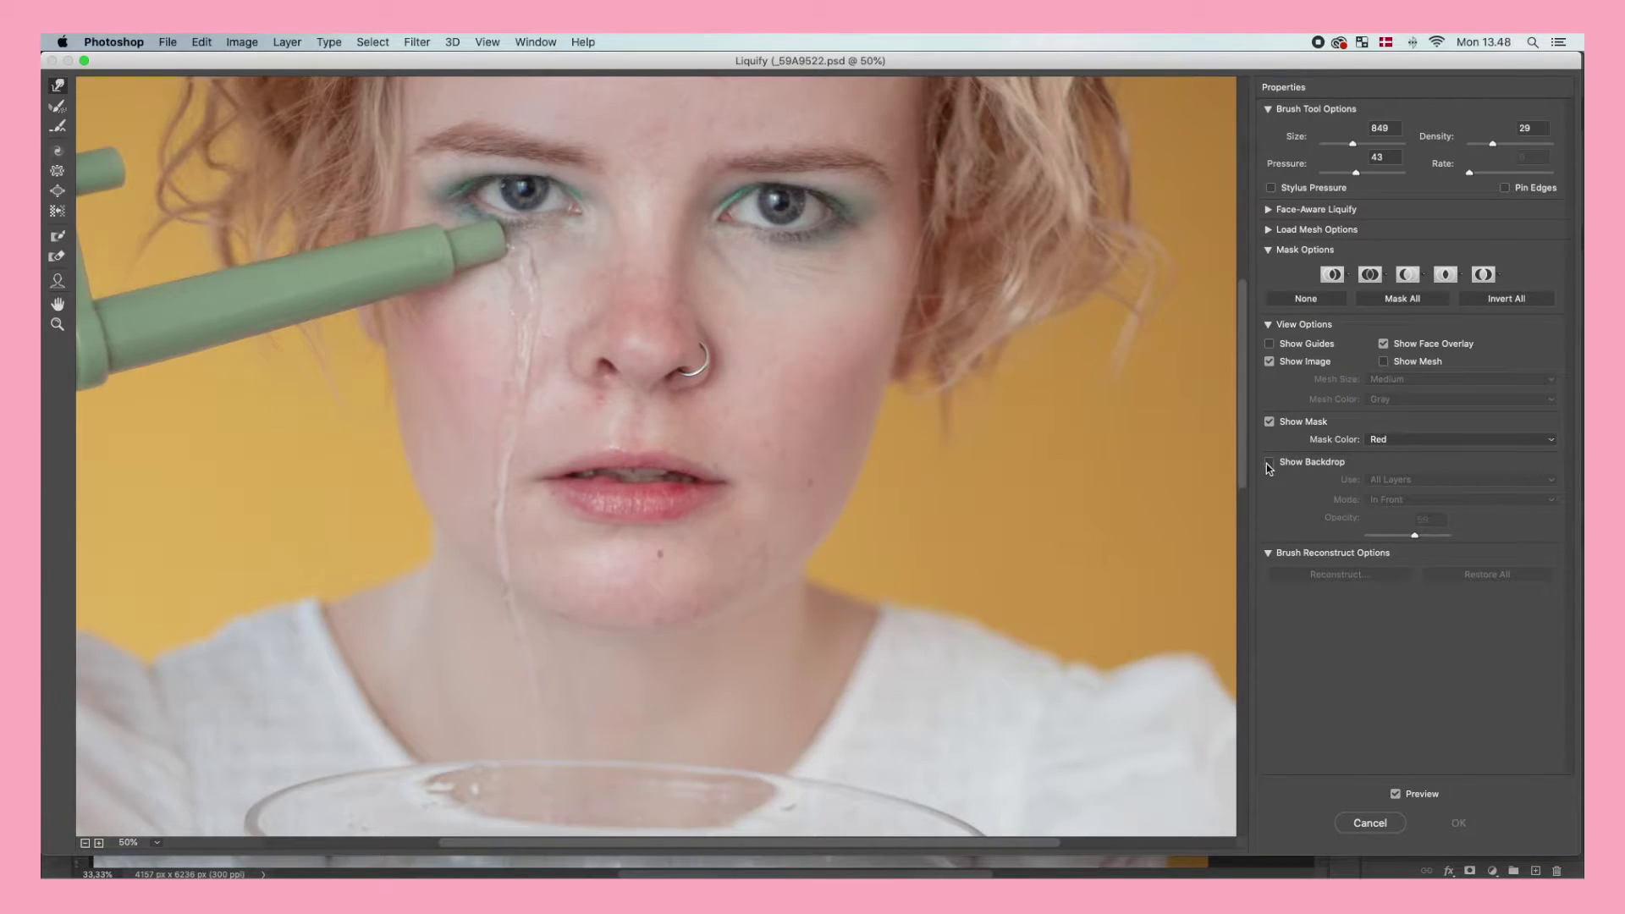
left_click(1269, 467)
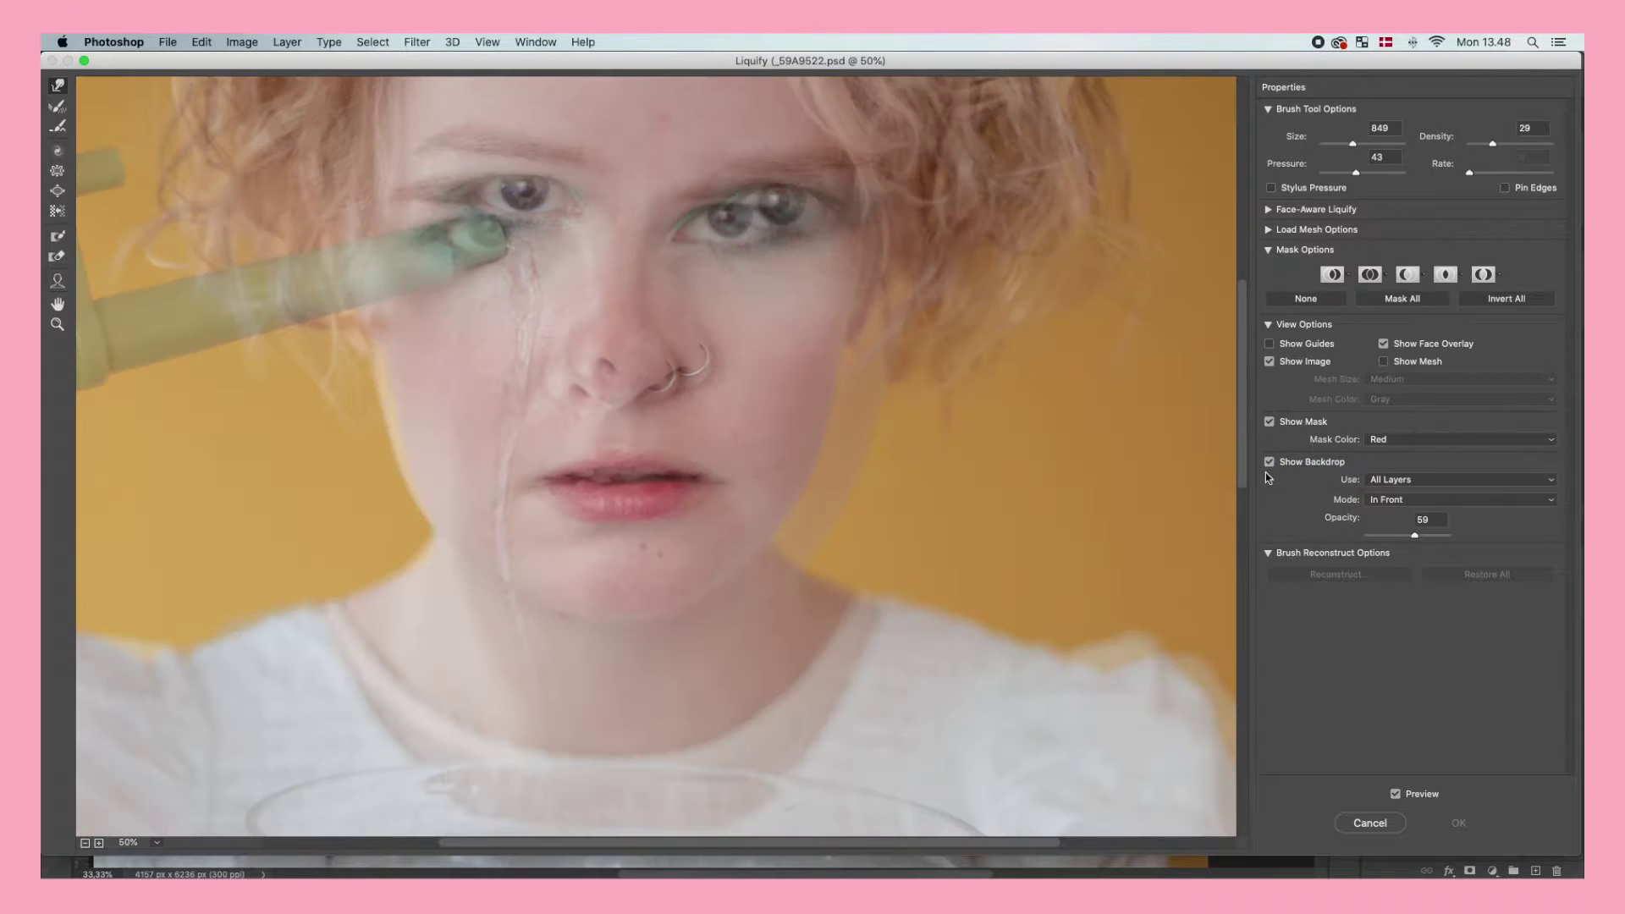
Set the Liquify backdrop opacity to 52, warp the water stream to follow the underlying face, and apply the filter
mouse_move(1411, 534)
left_mouse_down()
mouse_move(1393, 535)
mouse_move(1413, 537)
left_mouse_up()
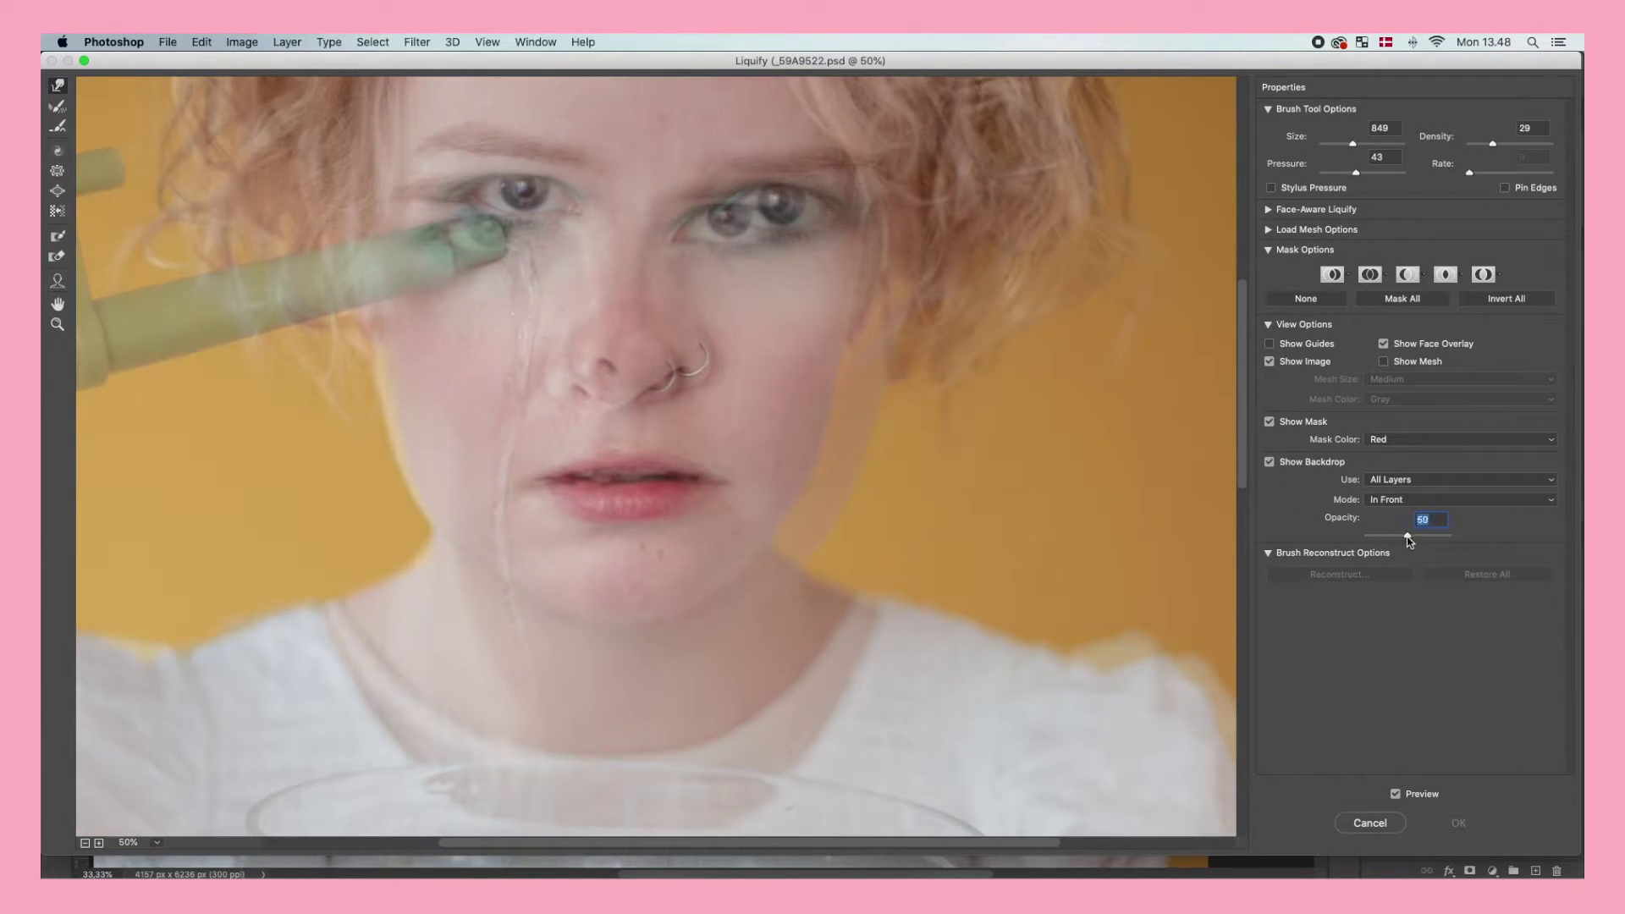
left_click_drag(522, 272, 534, 270)
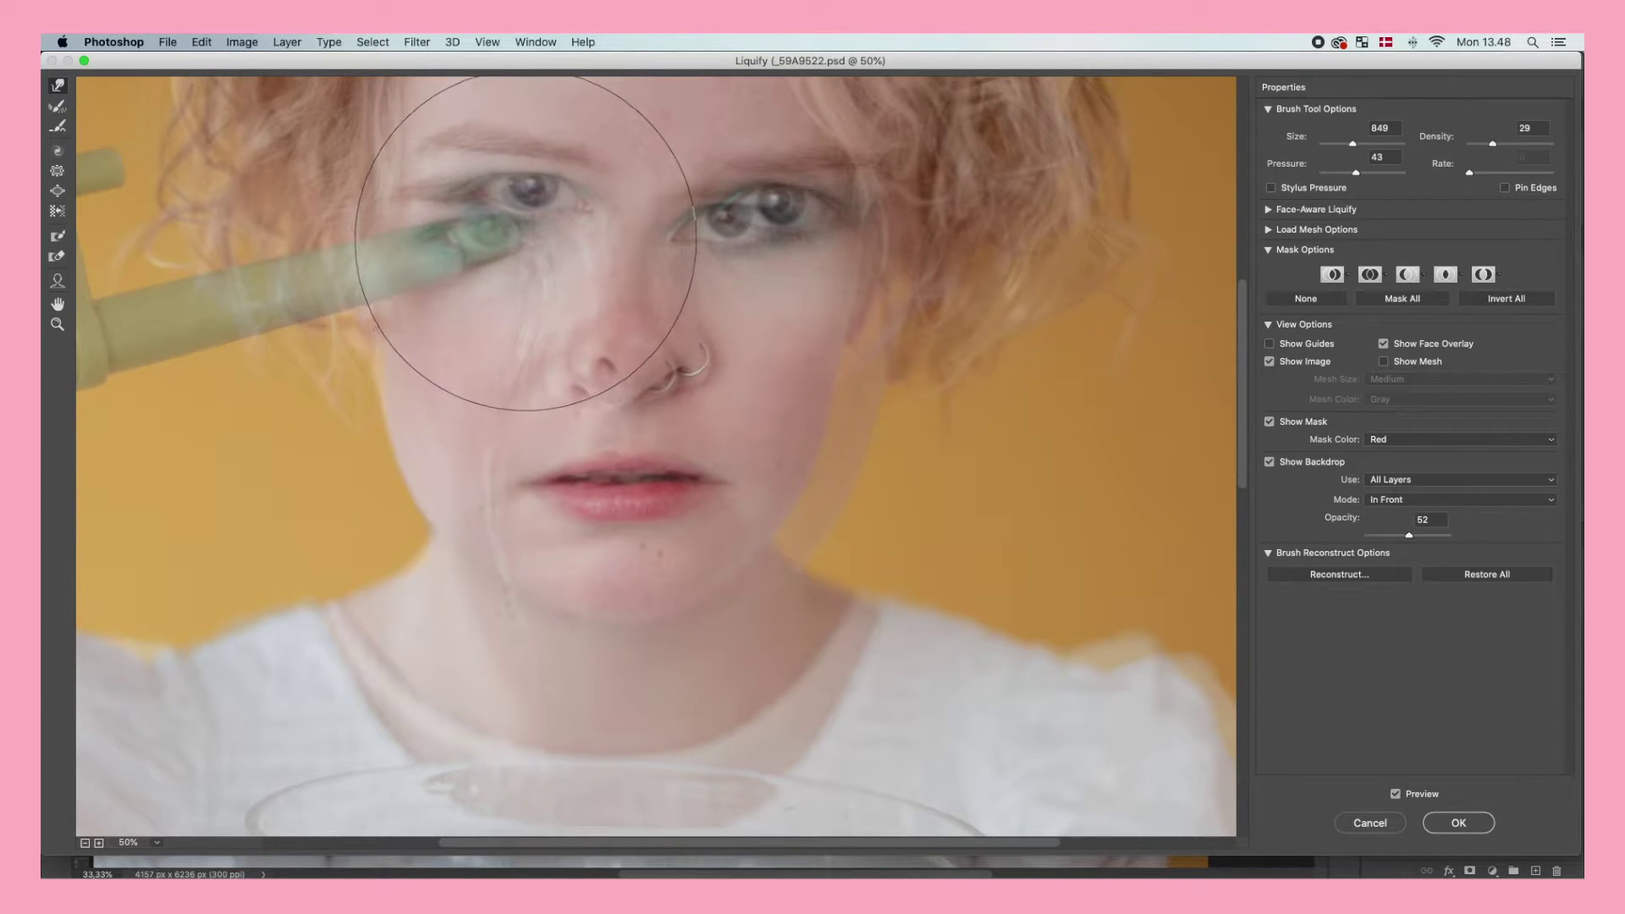
left_click(1458, 822)
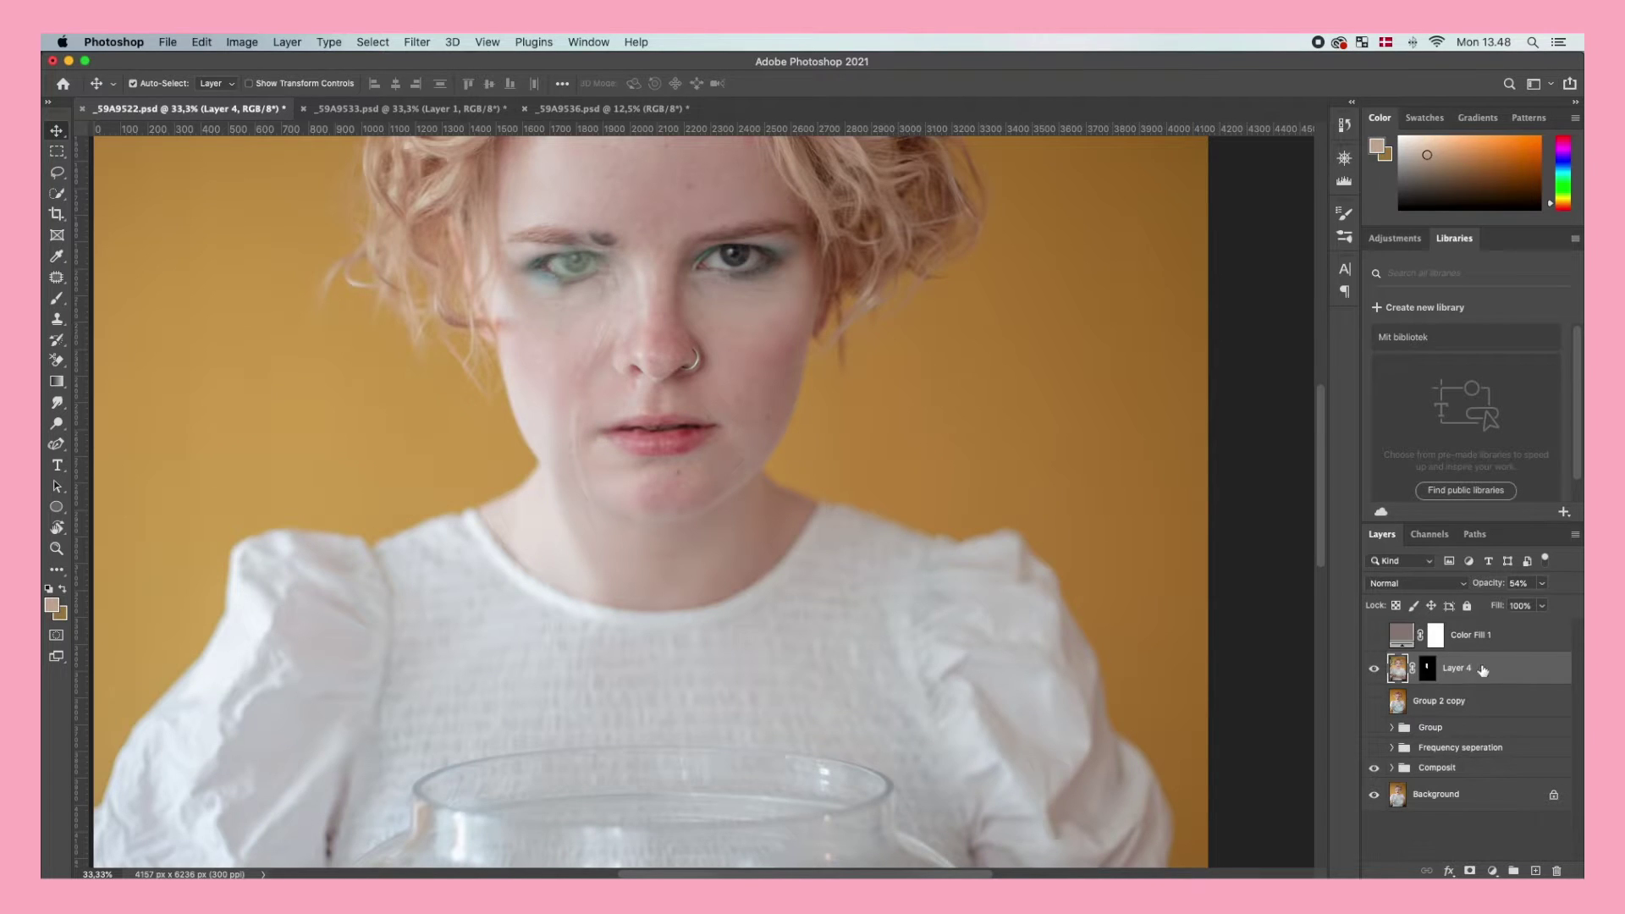
Set Layer 4's opacity to 100% and make its layer mask the editing target
left_click(1545, 588)
left_click_drag(1540, 602, 1572, 603)
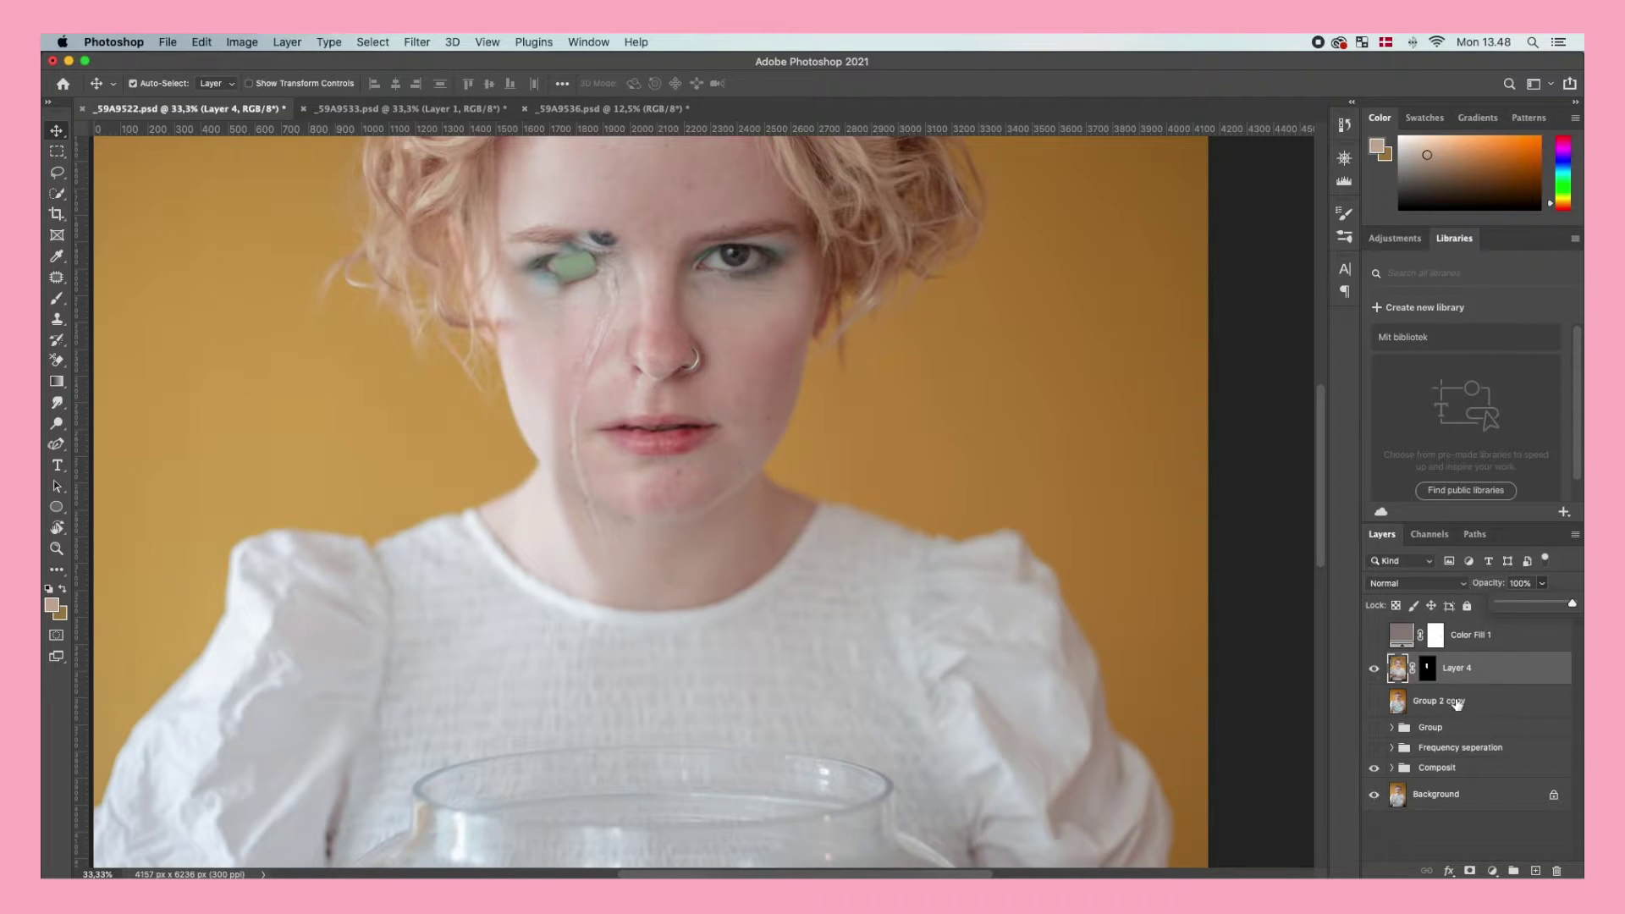
left_click(1429, 669)
Paint black with a 91 px brush on the mask over the spout and doubled eye, nose and lips, restoring the stream's top in white
key("z")
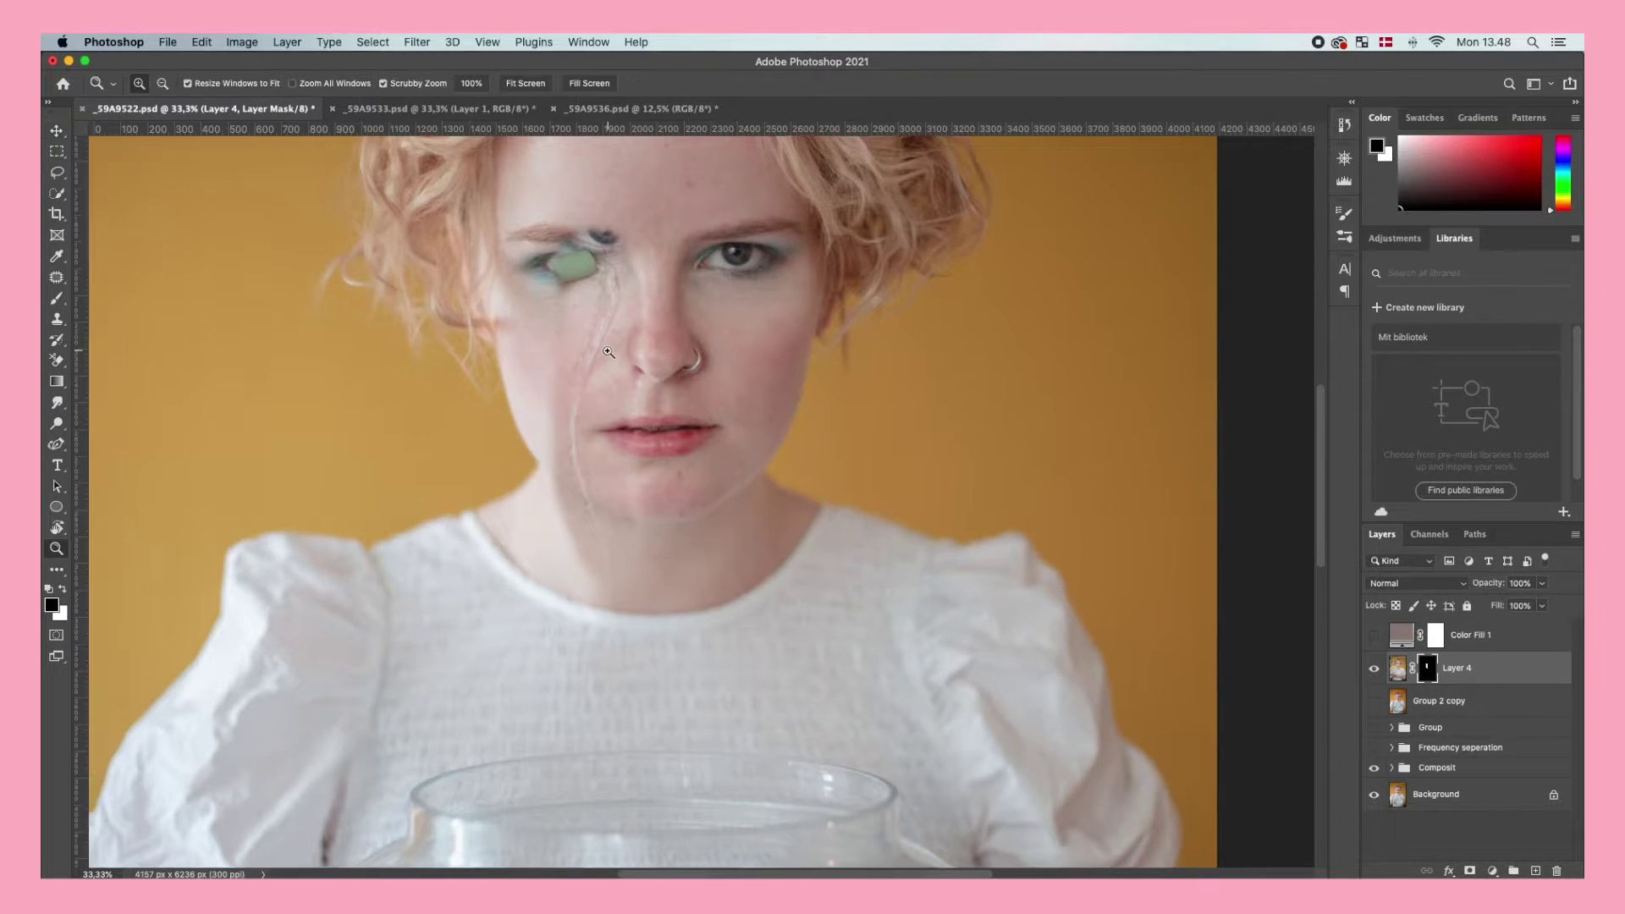
left_click(614, 370)
scroll(607, 445, "up", 3)
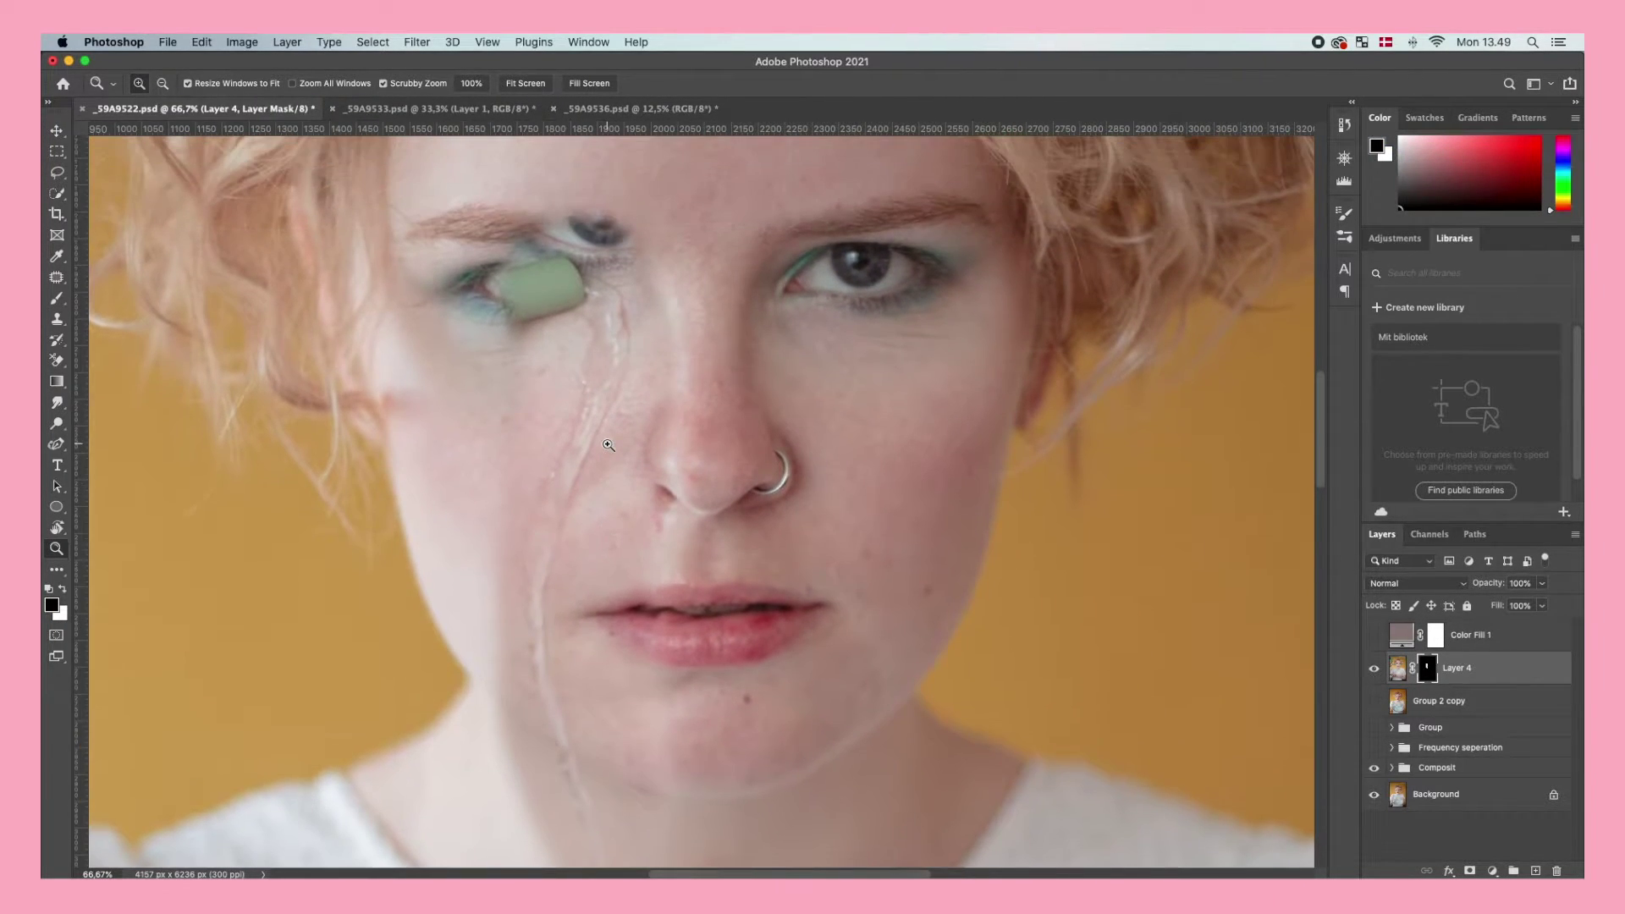
key("b")
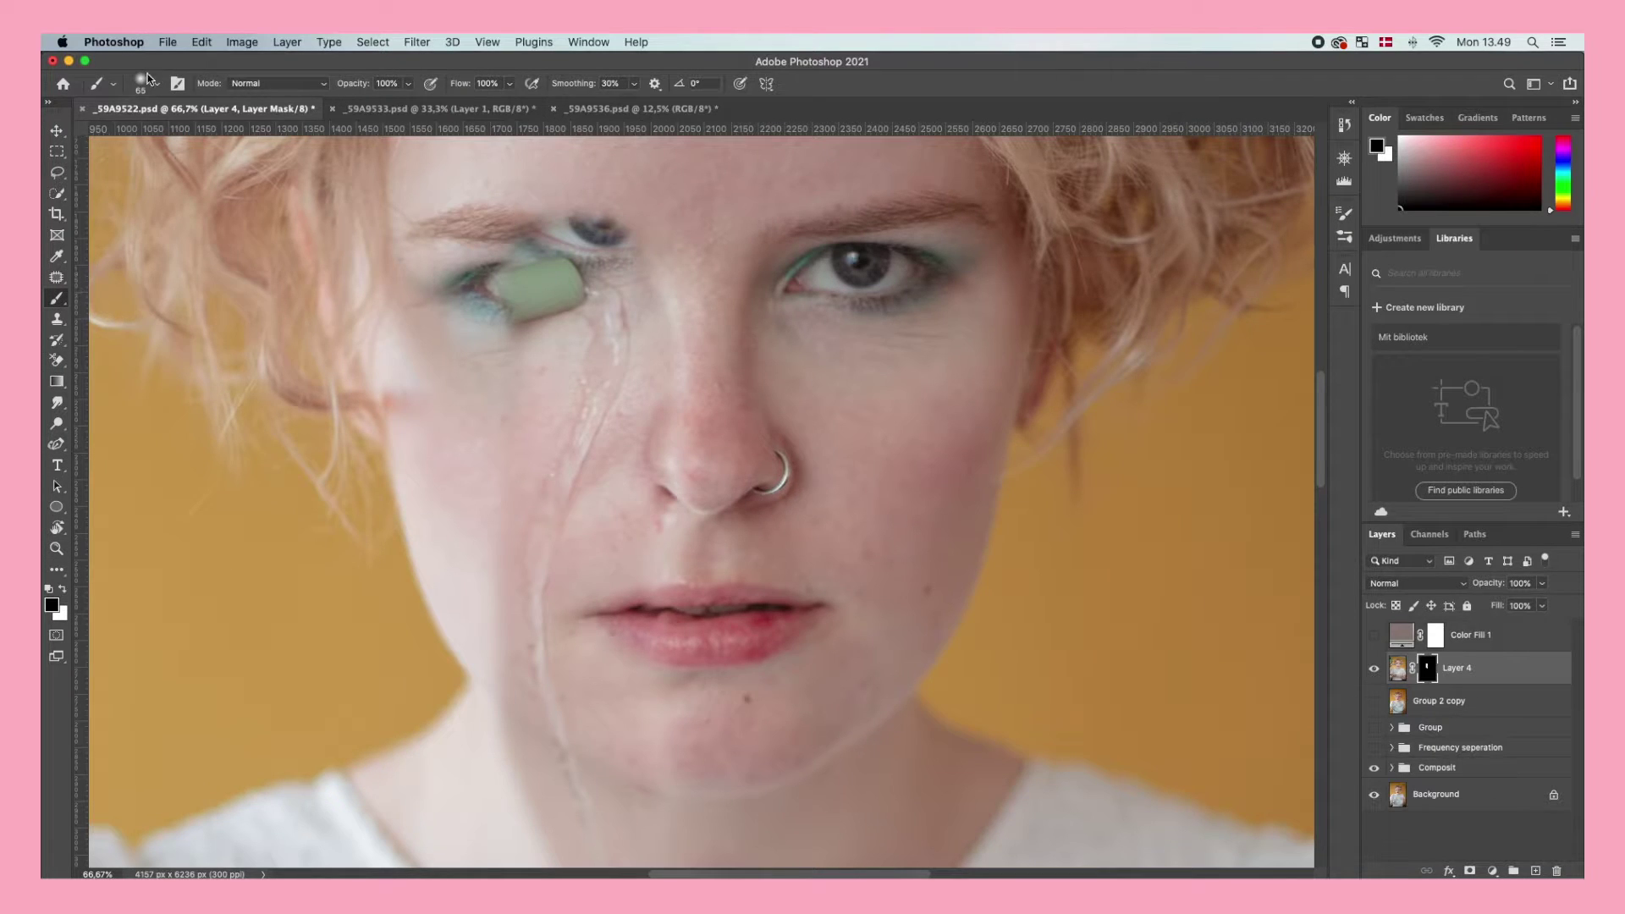
left_click(157, 85)
left_click_drag(136, 171, 131, 170)
left_click(176, 134)
mouse_move(681, 419)
left_mouse_down()
mouse_move(673, 375)
mouse_move(616, 480)
mouse_move(645, 383)
mouse_move(578, 264)
mouse_move(561, 307)
mouse_move(652, 308)
mouse_move(523, 247)
mouse_move(537, 292)
mouse_move(640, 320)
mouse_move(587, 494)
mouse_move(698, 693)
left_mouse_up()
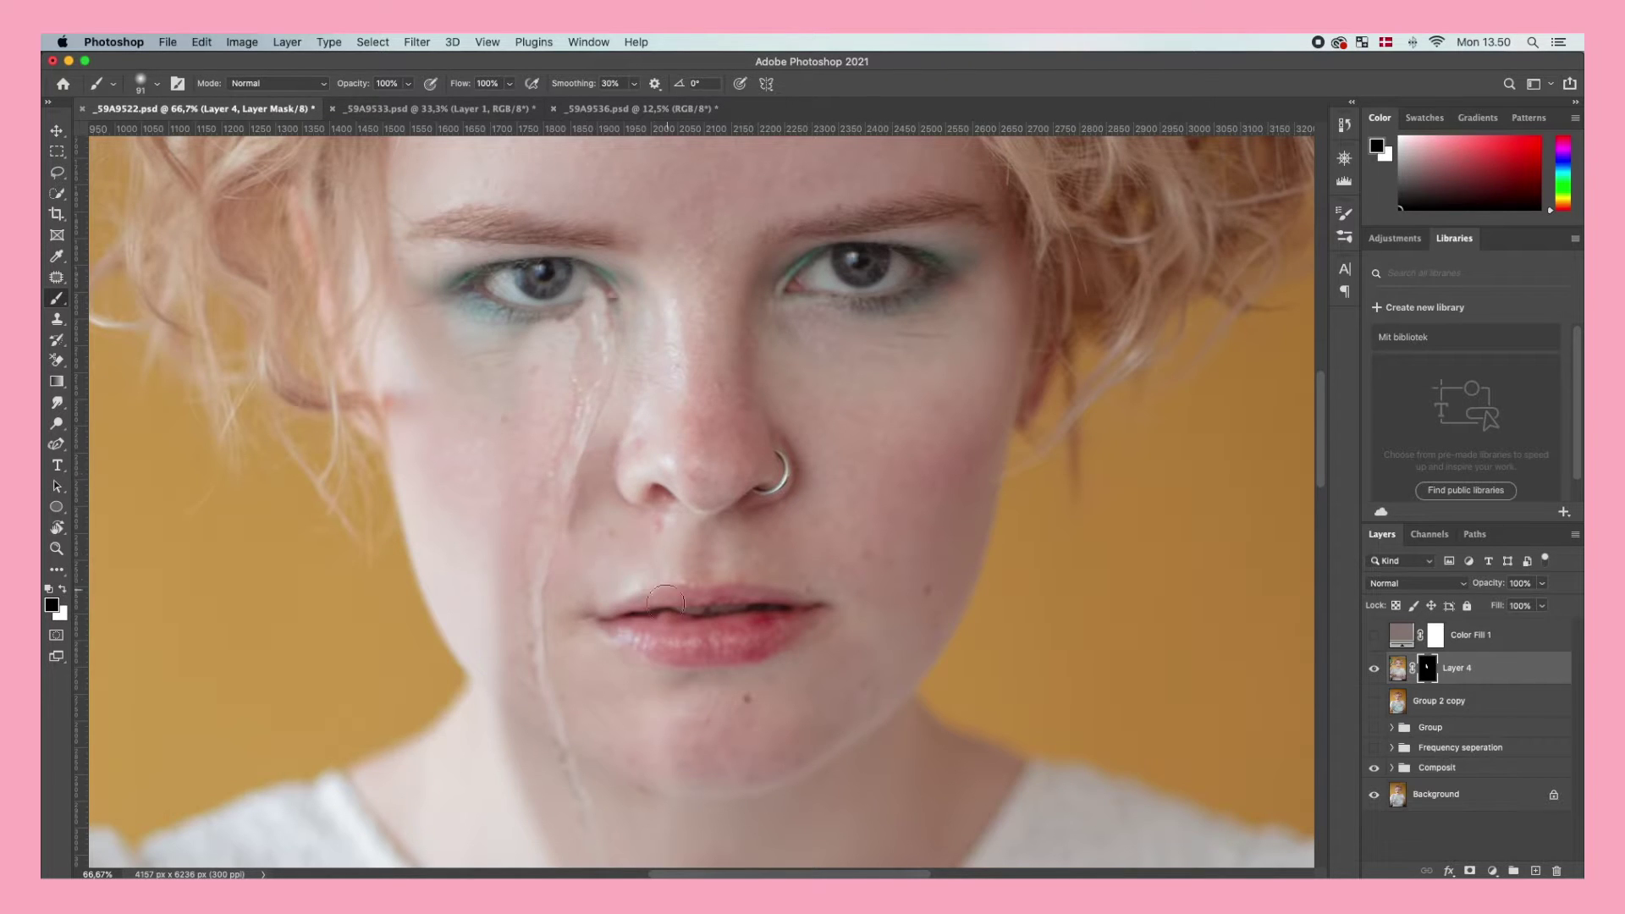
left_click(63, 591)
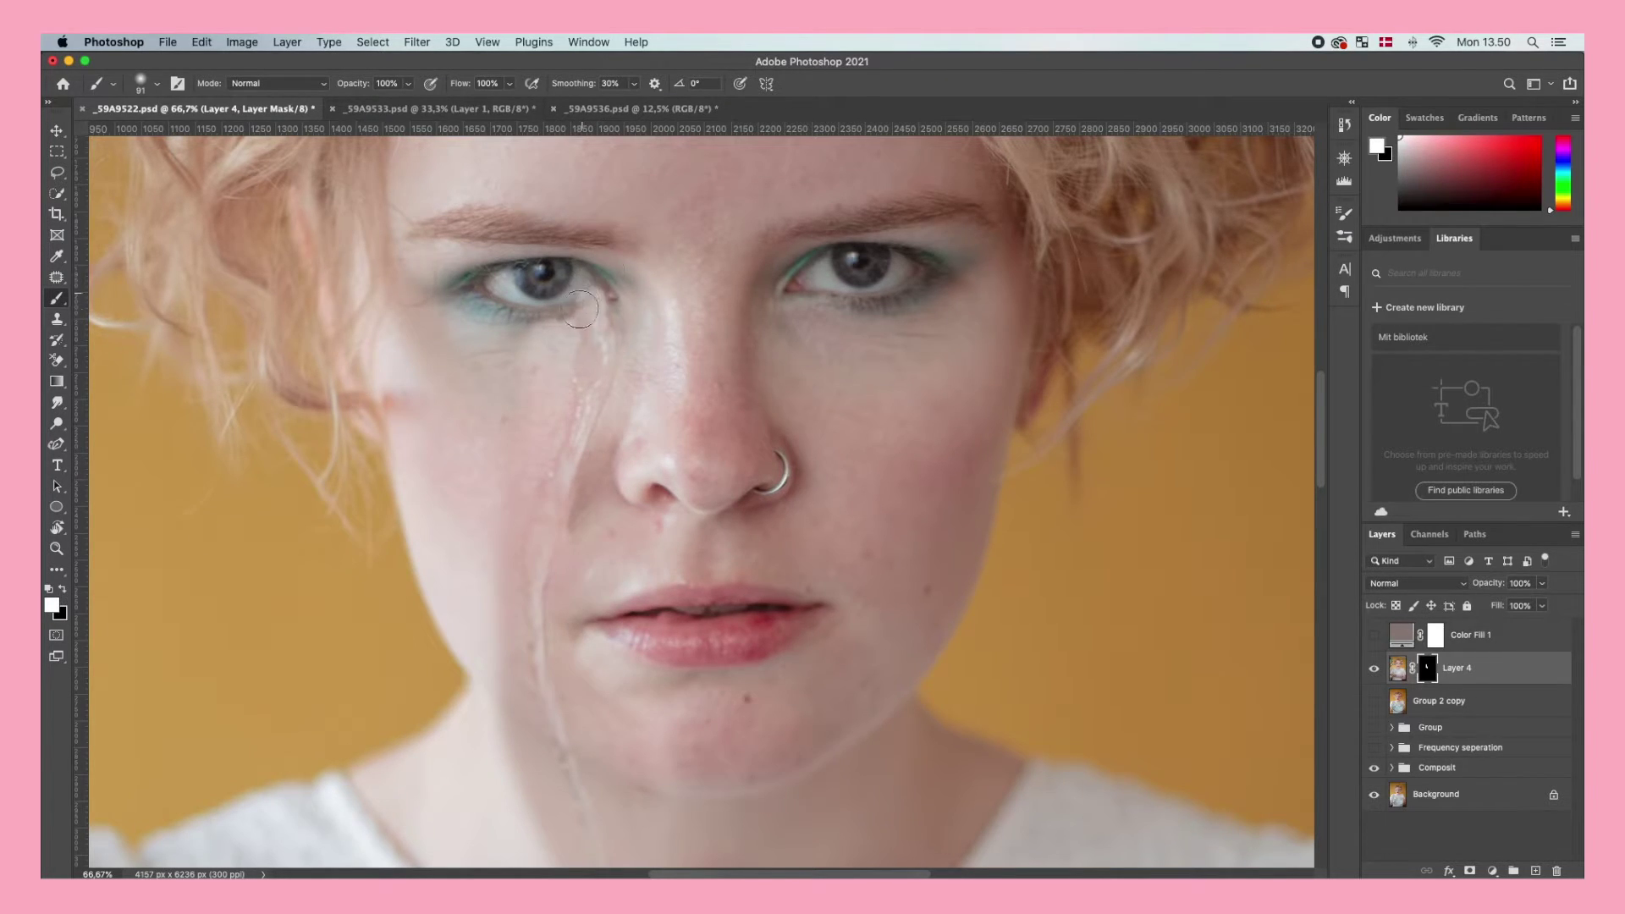
left_click(63, 590)
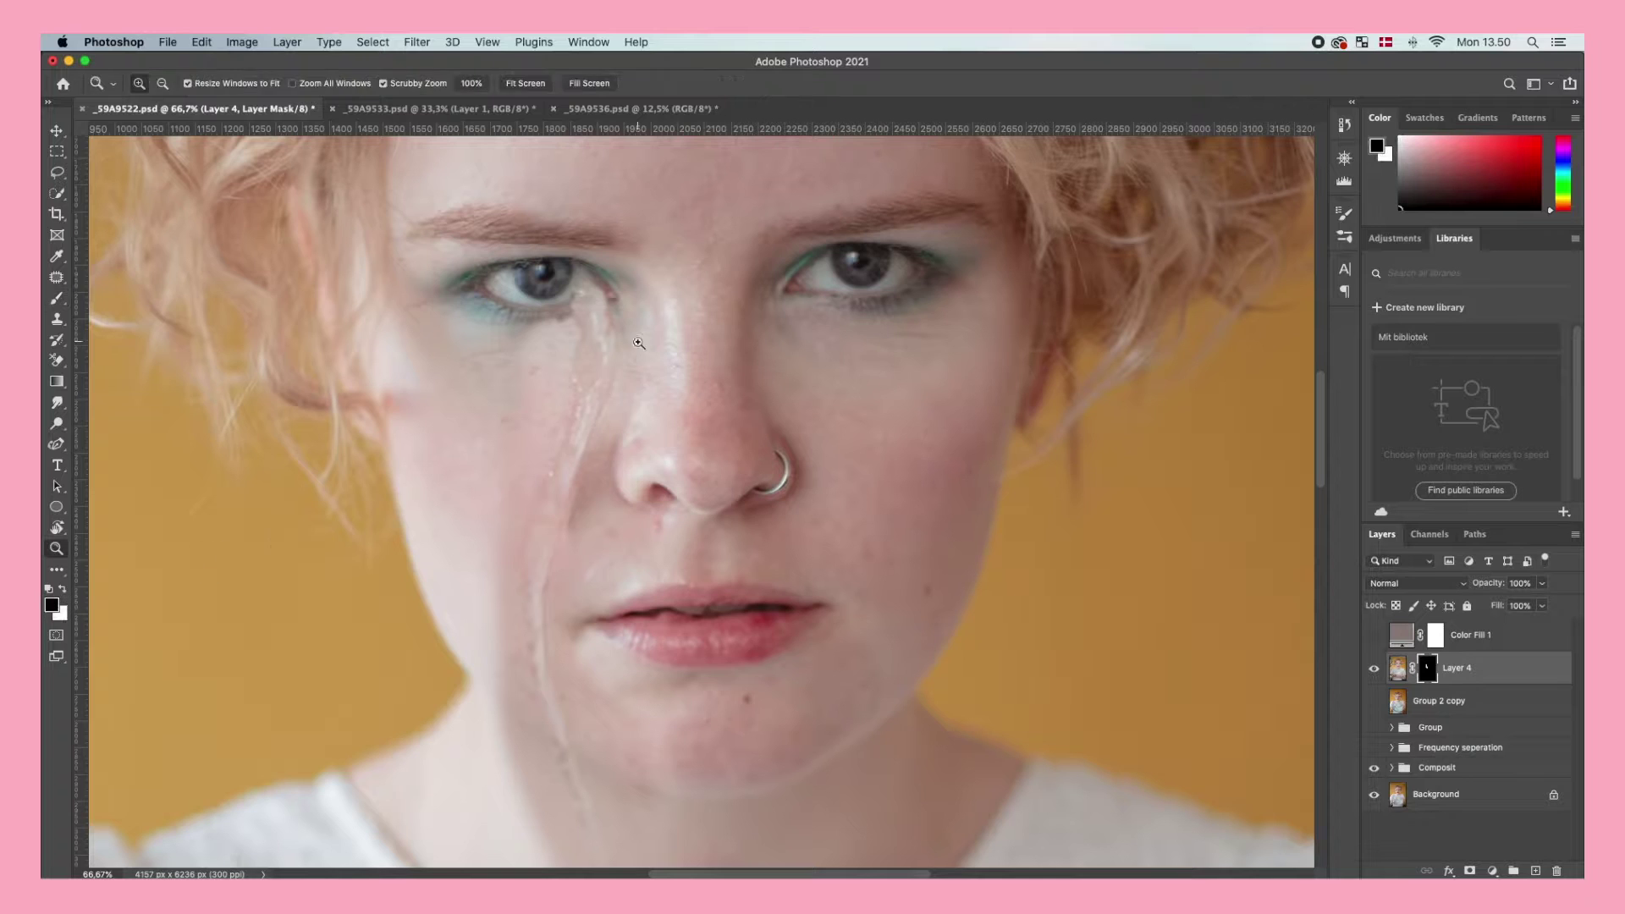
Mask out the pasted skin closely around the water stream between the eye and the nose with the black brush
key("z")
left_click(623, 321)
left_click(623, 320)
key("b")
left_click(156, 83)
left_click(458, 239)
mouse_move(457, 239)
left_mouse_down()
mouse_move(406, 292)
mouse_move(305, 658)
mouse_move(440, 590)
mouse_move(449, 375)
mouse_move(421, 506)
left_mouse_up()
scroll(398, 516, "down", 3)
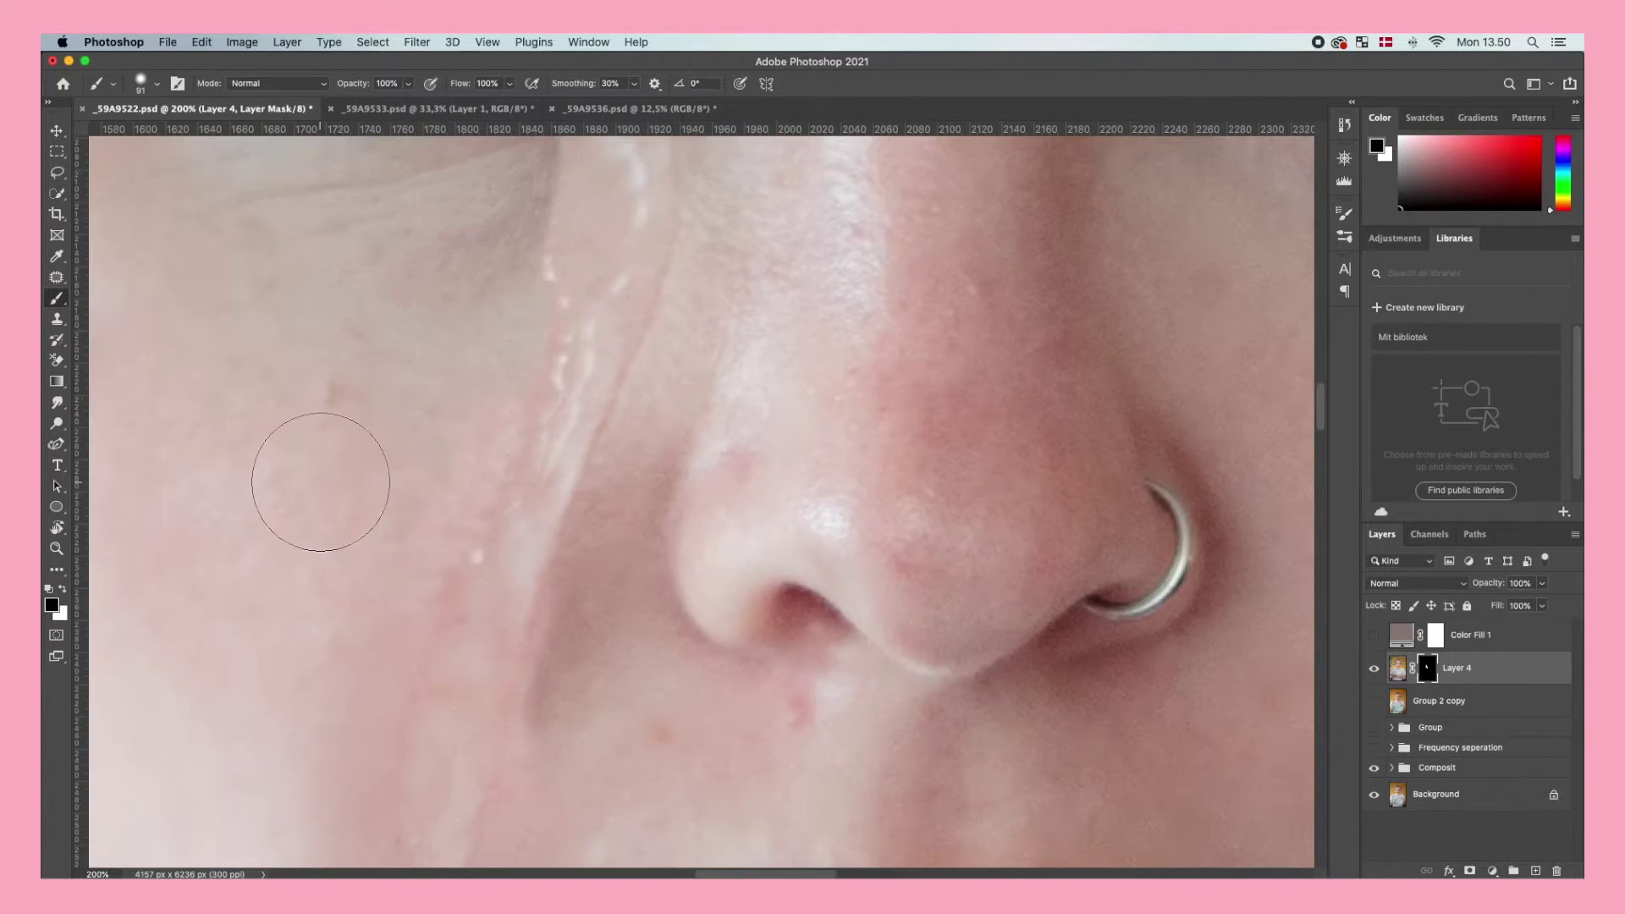
Mask out the remaining pasted skin beside the stream along the cheek, mouth corner, chin and neck
key("super+minus")
left_click_drag(531, 673, 526, 741)
left_click(156, 83)
left_click(538, 735)
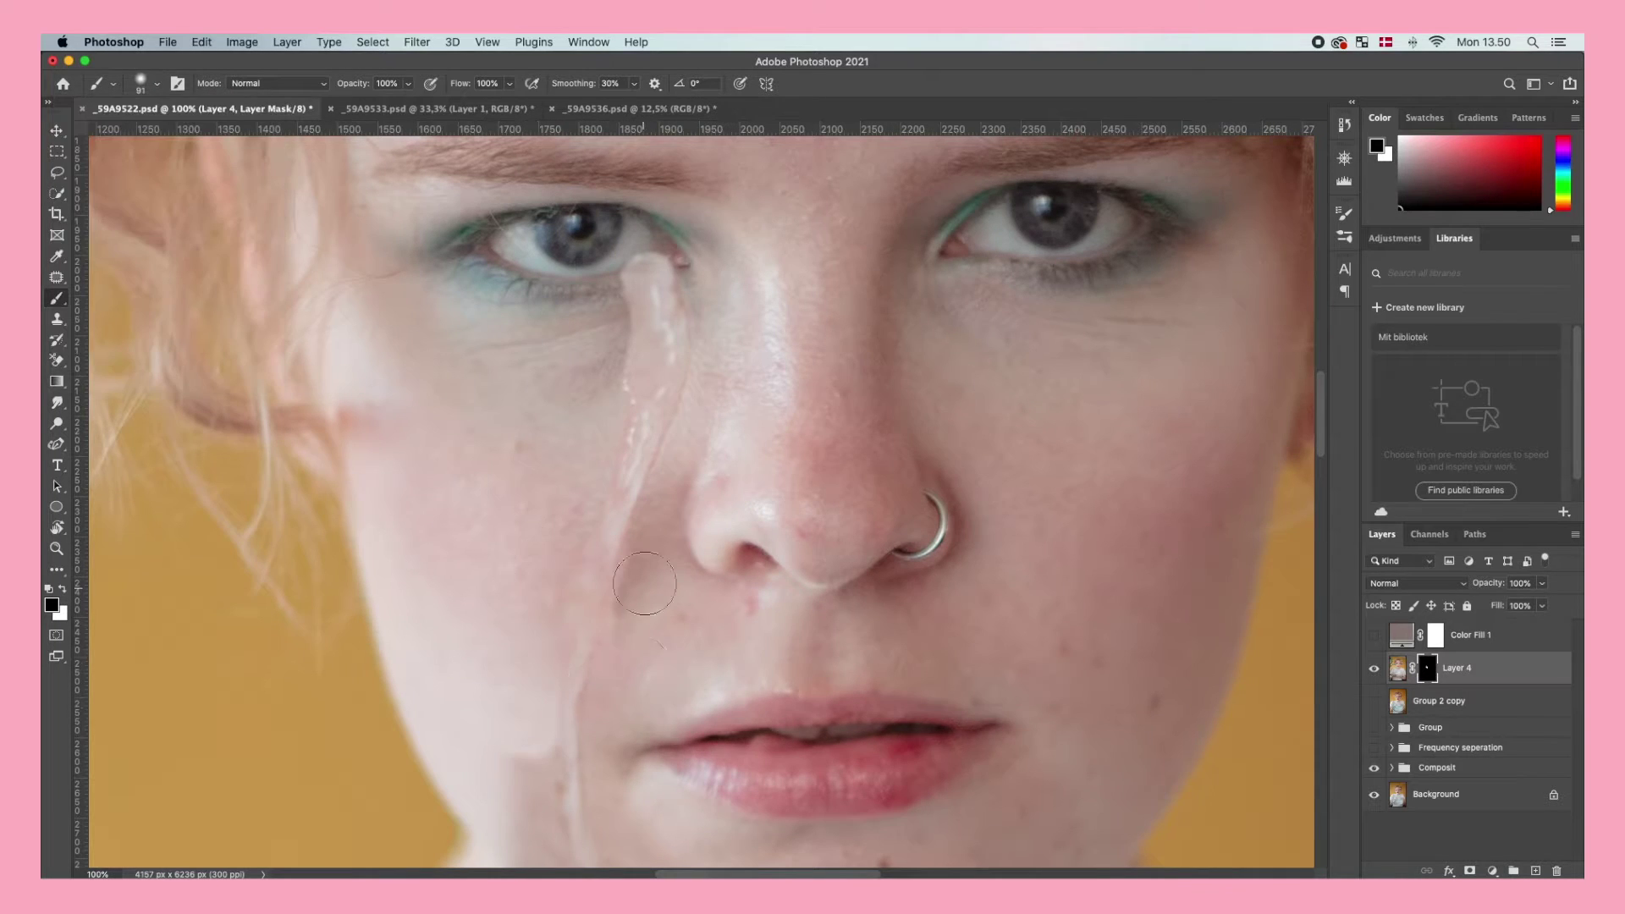
scroll(541, 551, "down", 5)
mouse_move(511, 511)
left_mouse_down()
mouse_move(544, 694)
mouse_move(626, 700)
mouse_move(586, 531)
mouse_move(660, 600)
left_mouse_up()
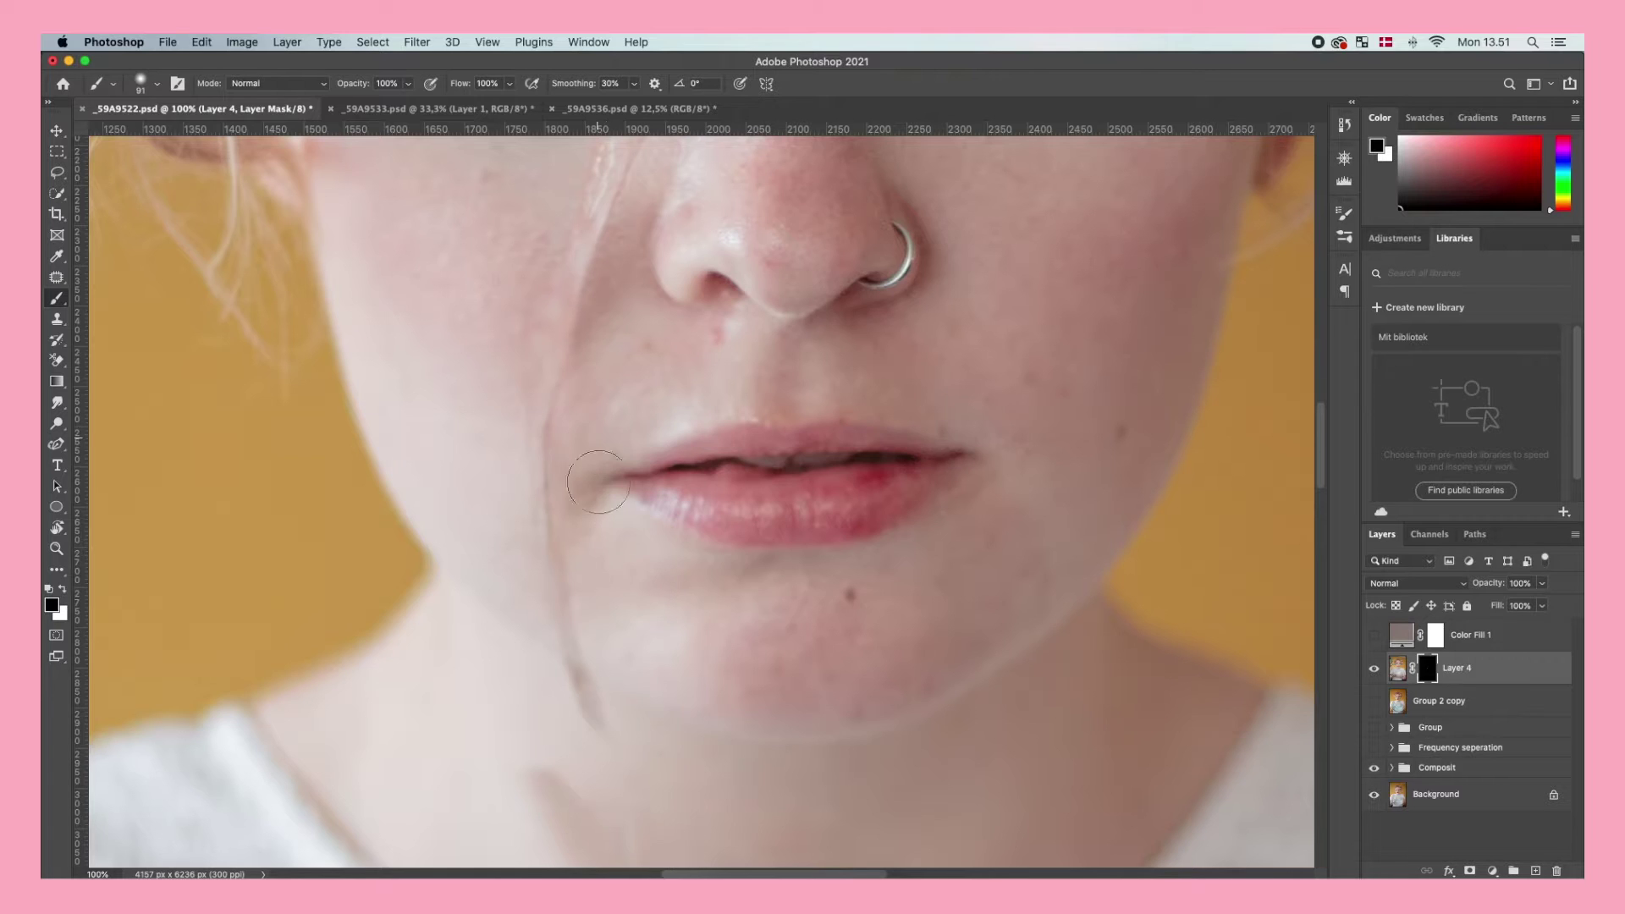
key("super+minus")
key("super+minus")
key("super+minus")
key("super+minus")
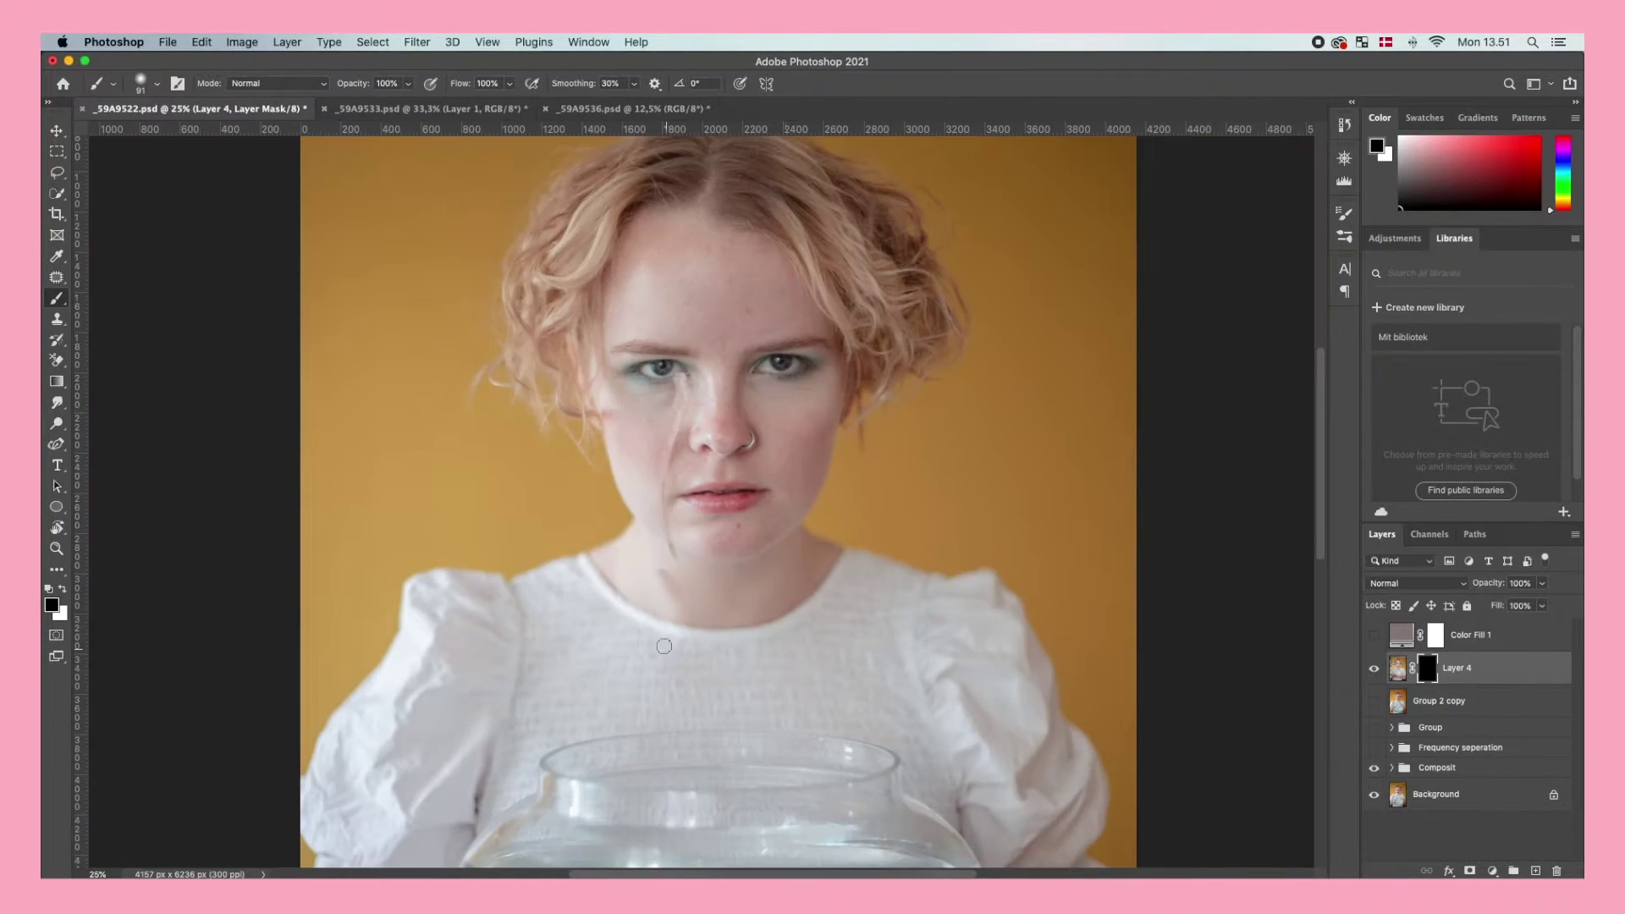
Reshape Layer 5's water stream with Liquify so it runs from the eye past the mouth corner and off the chin
key("super+minus")
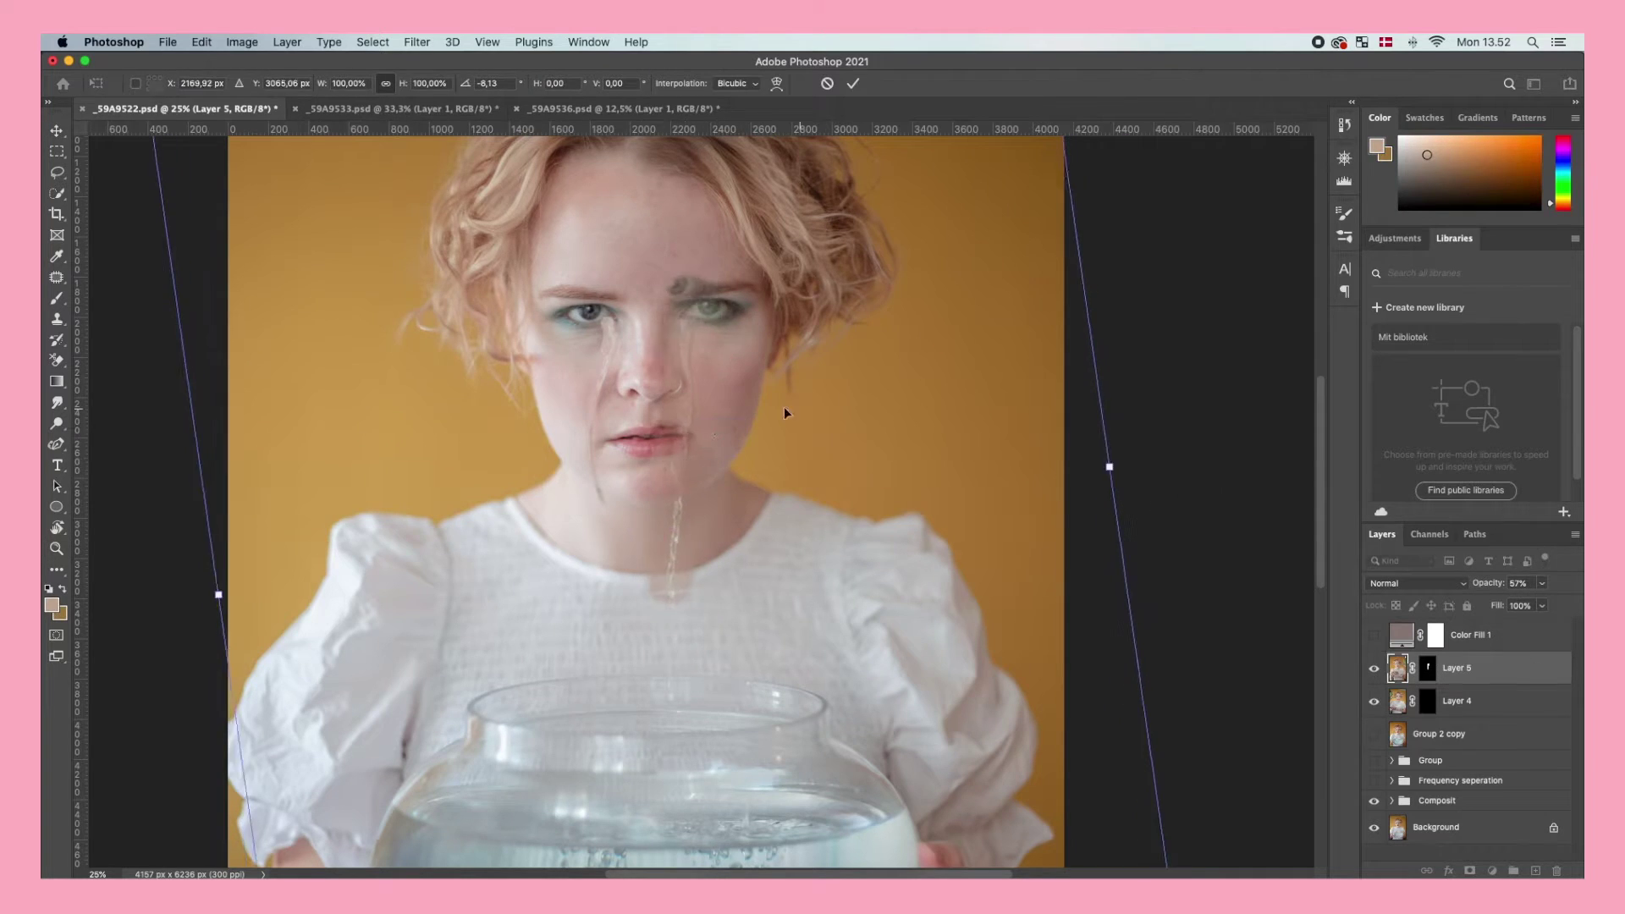
left_click(417, 42)
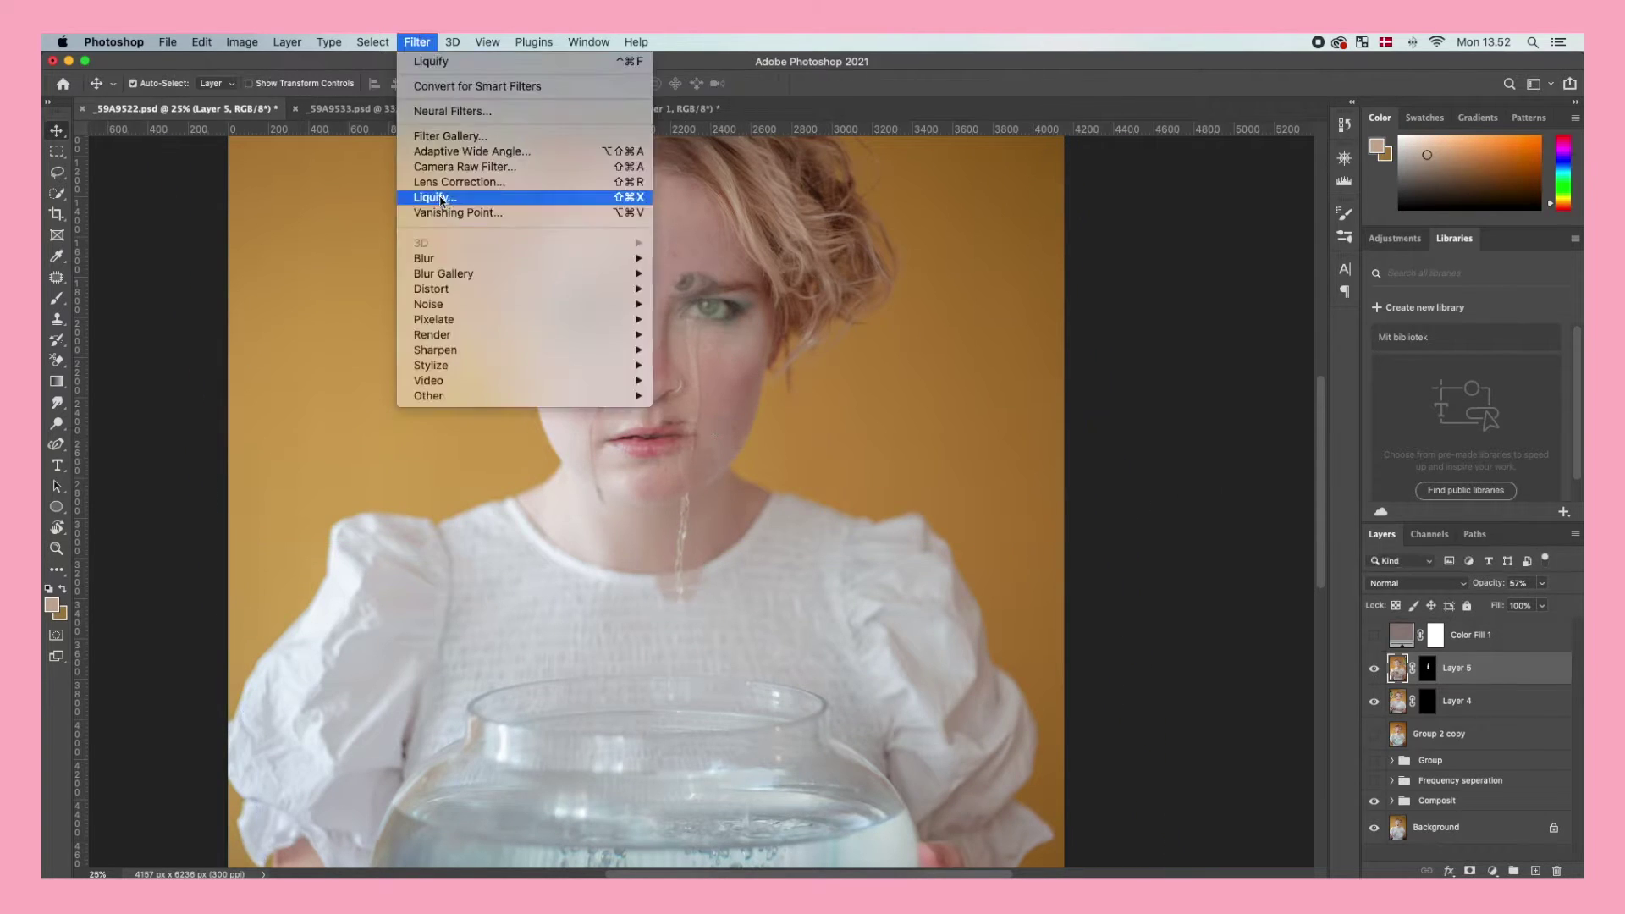
left_click(471, 218)
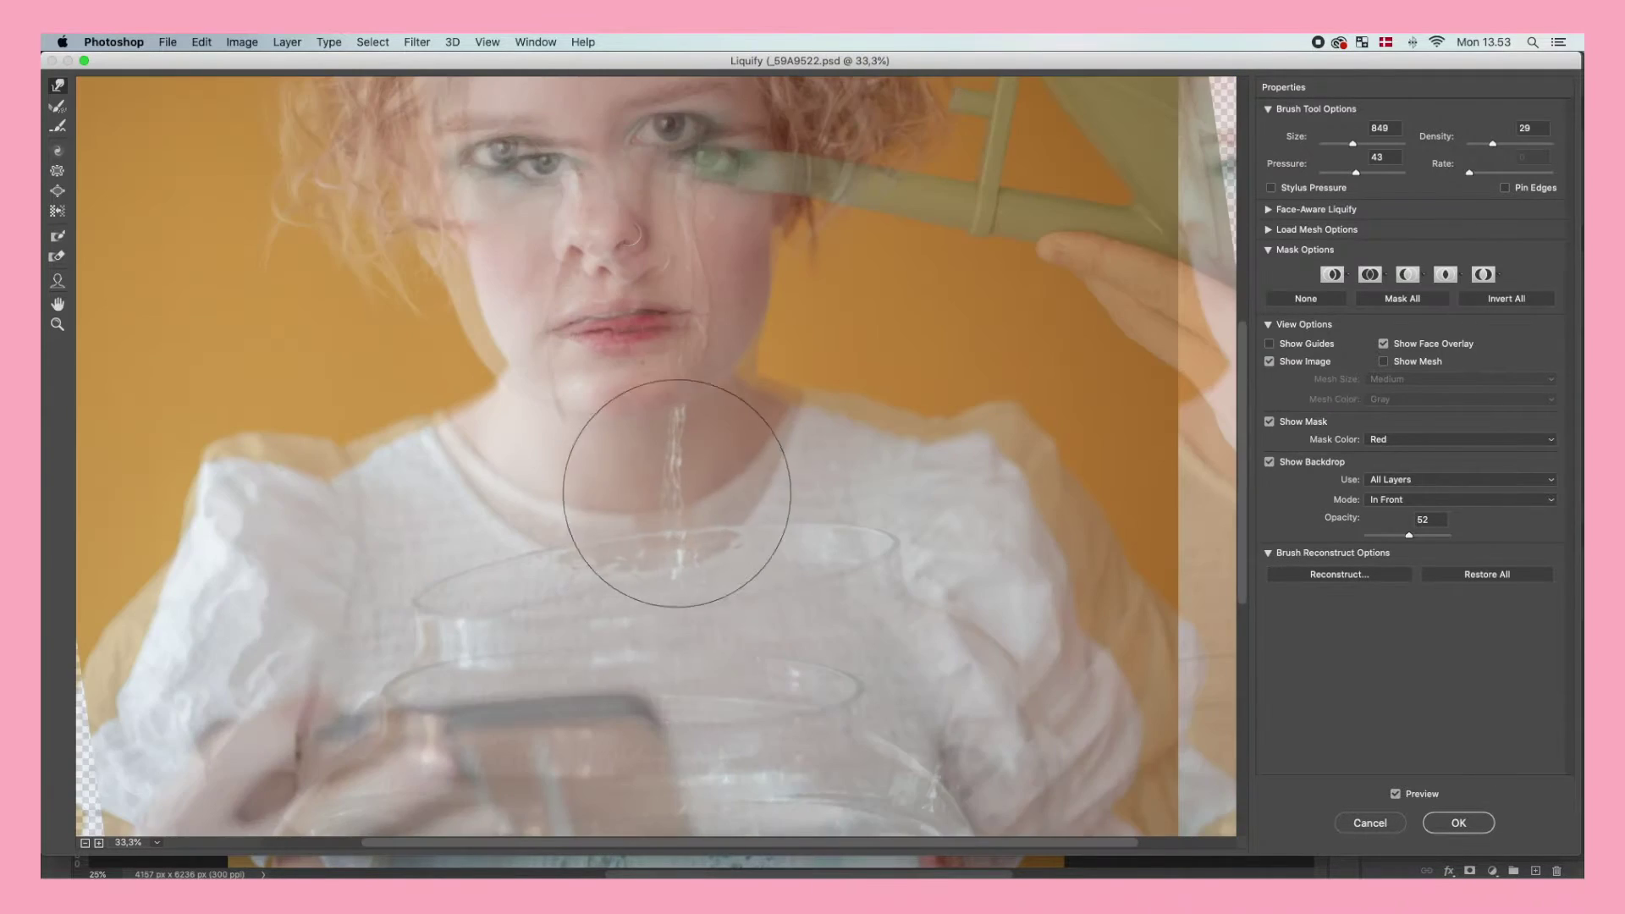
mouse_move(677, 203)
left_mouse_down()
mouse_move(668, 322)
mouse_move(593, 507)
mouse_move(605, 732)
left_mouse_up()
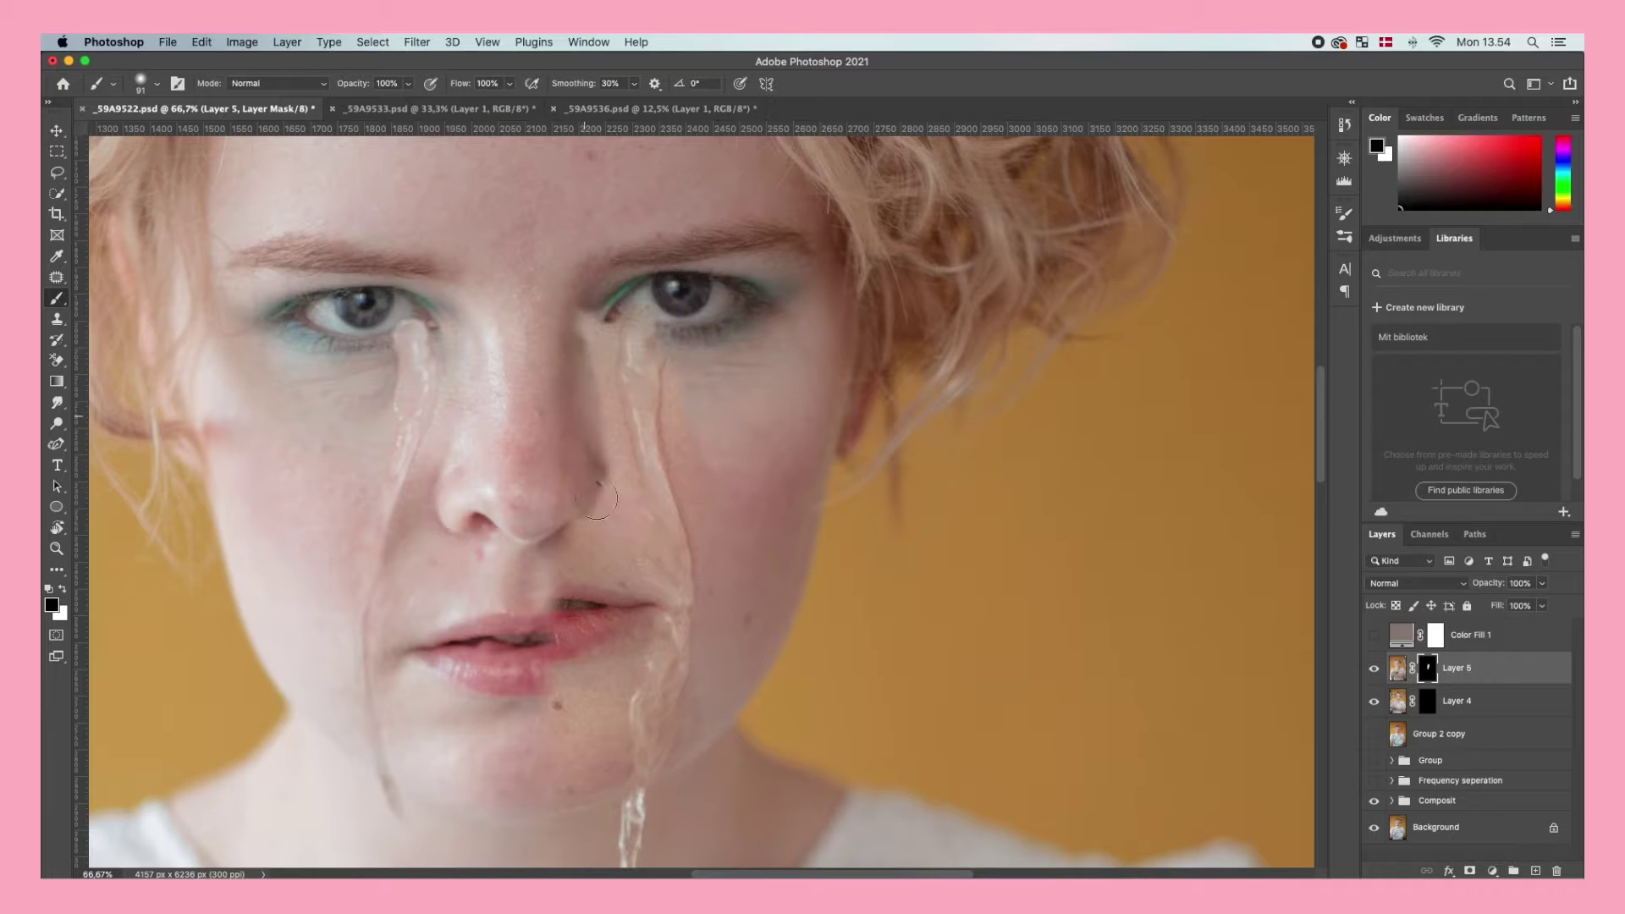
Paint black on Layer 5's mask to hide the pasted skin beside the nose and around the stream at the neckline
left_click(599, 335)
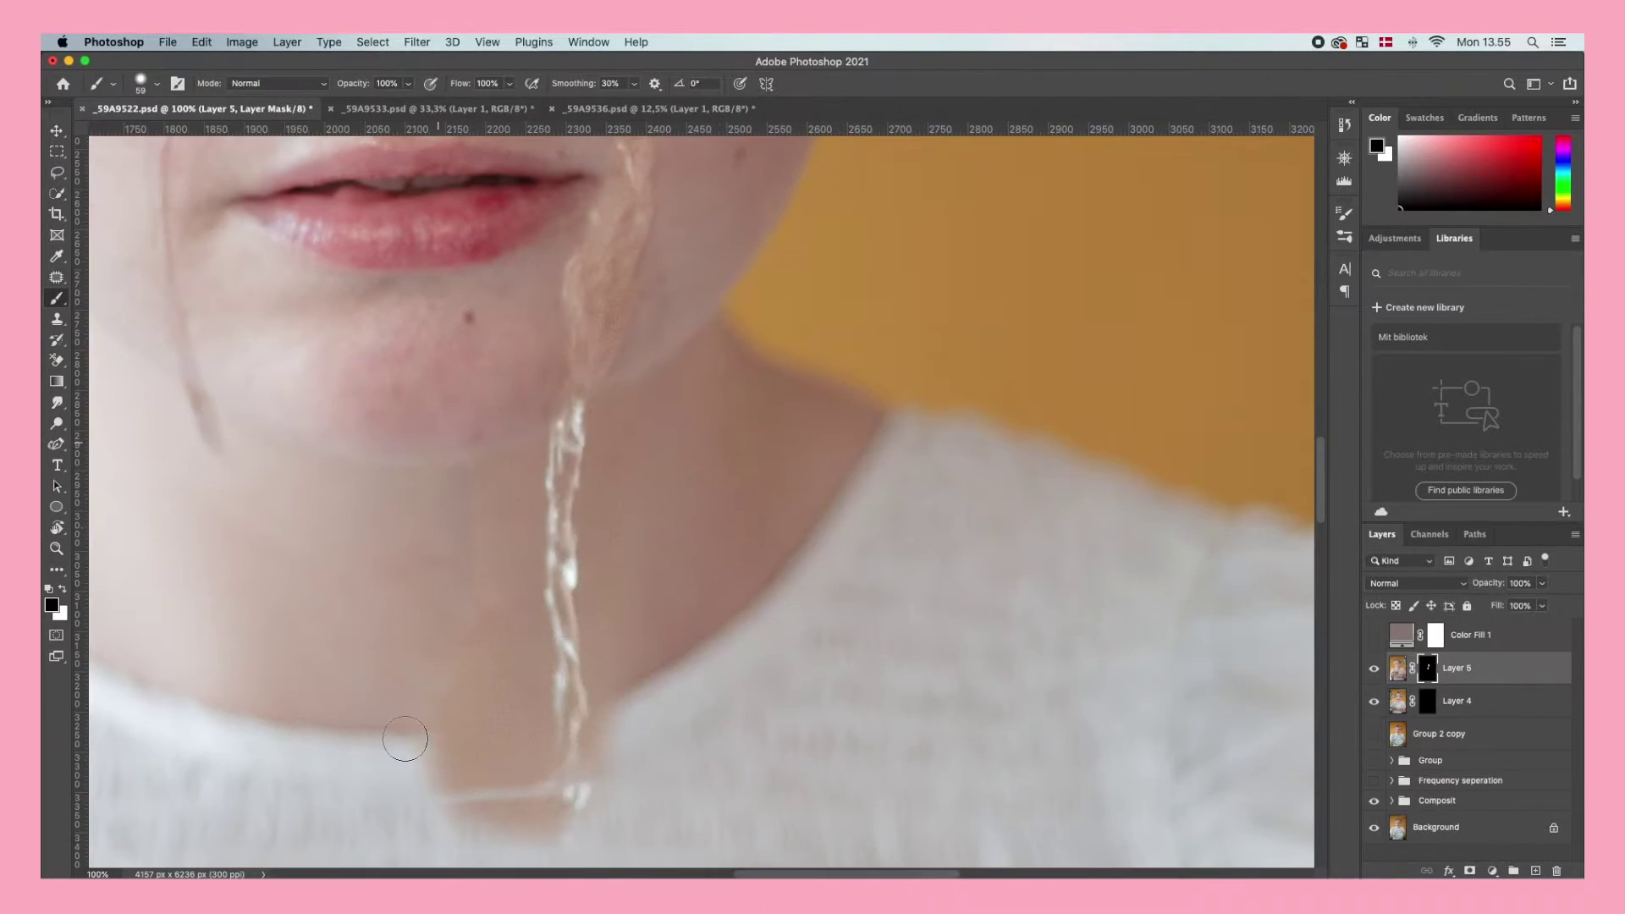
mouse_move(405, 739)
left_mouse_down()
mouse_move(541, 745)
mouse_move(584, 804)
left_mouse_up()
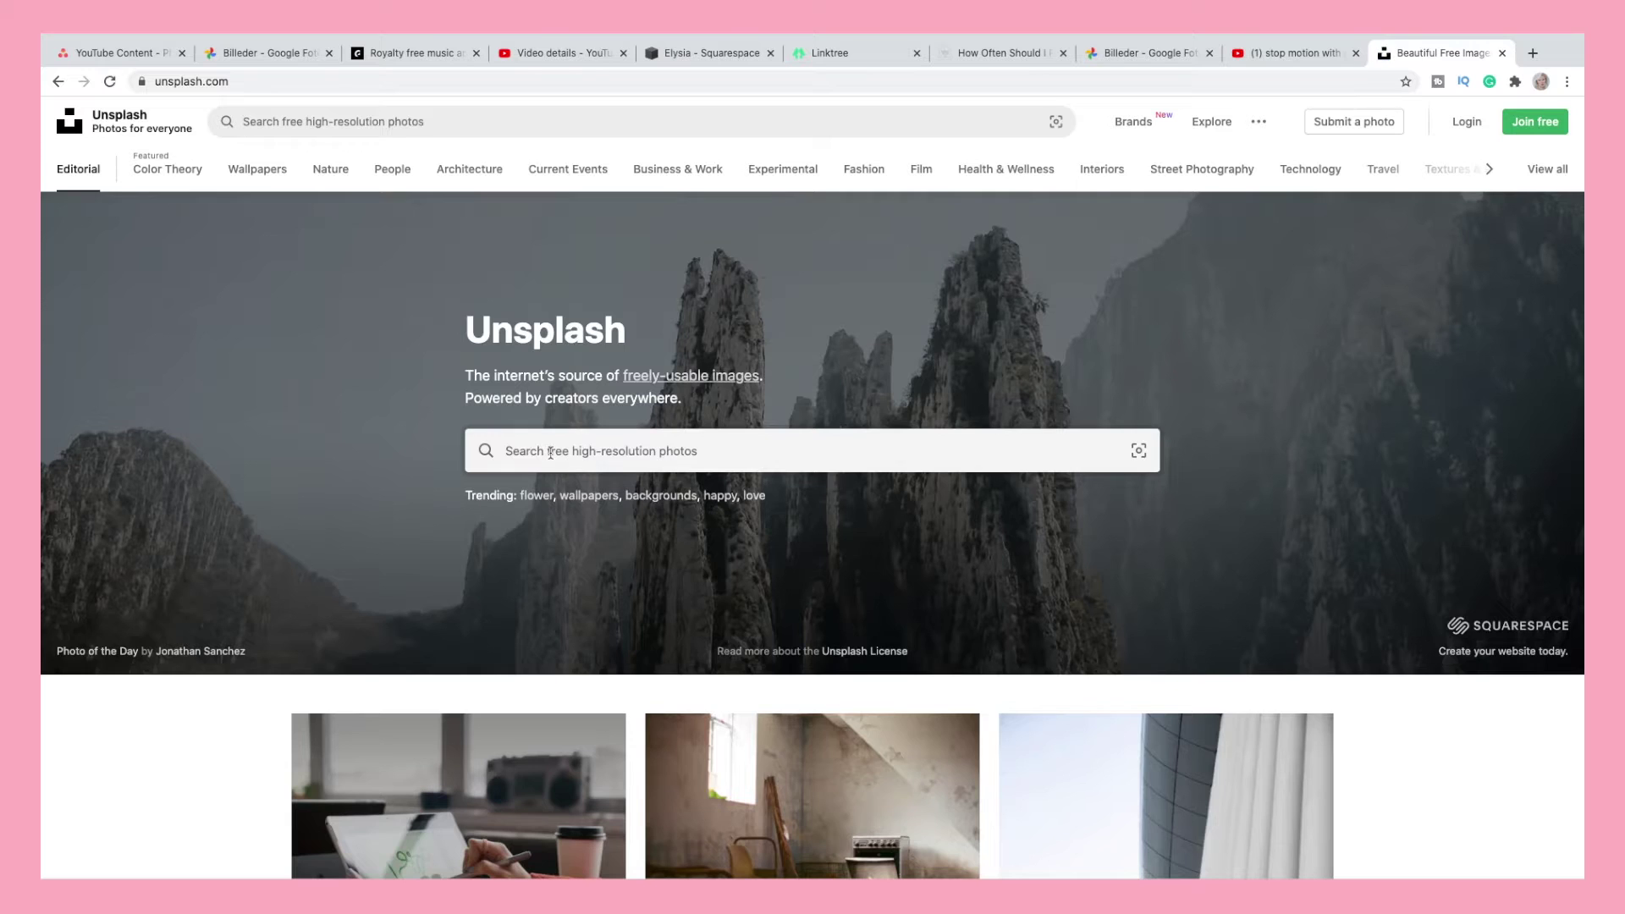
Search Unsplash in the browser for "water" and browse the photo results
left_click(593, 451)
type("water")
key("Return")
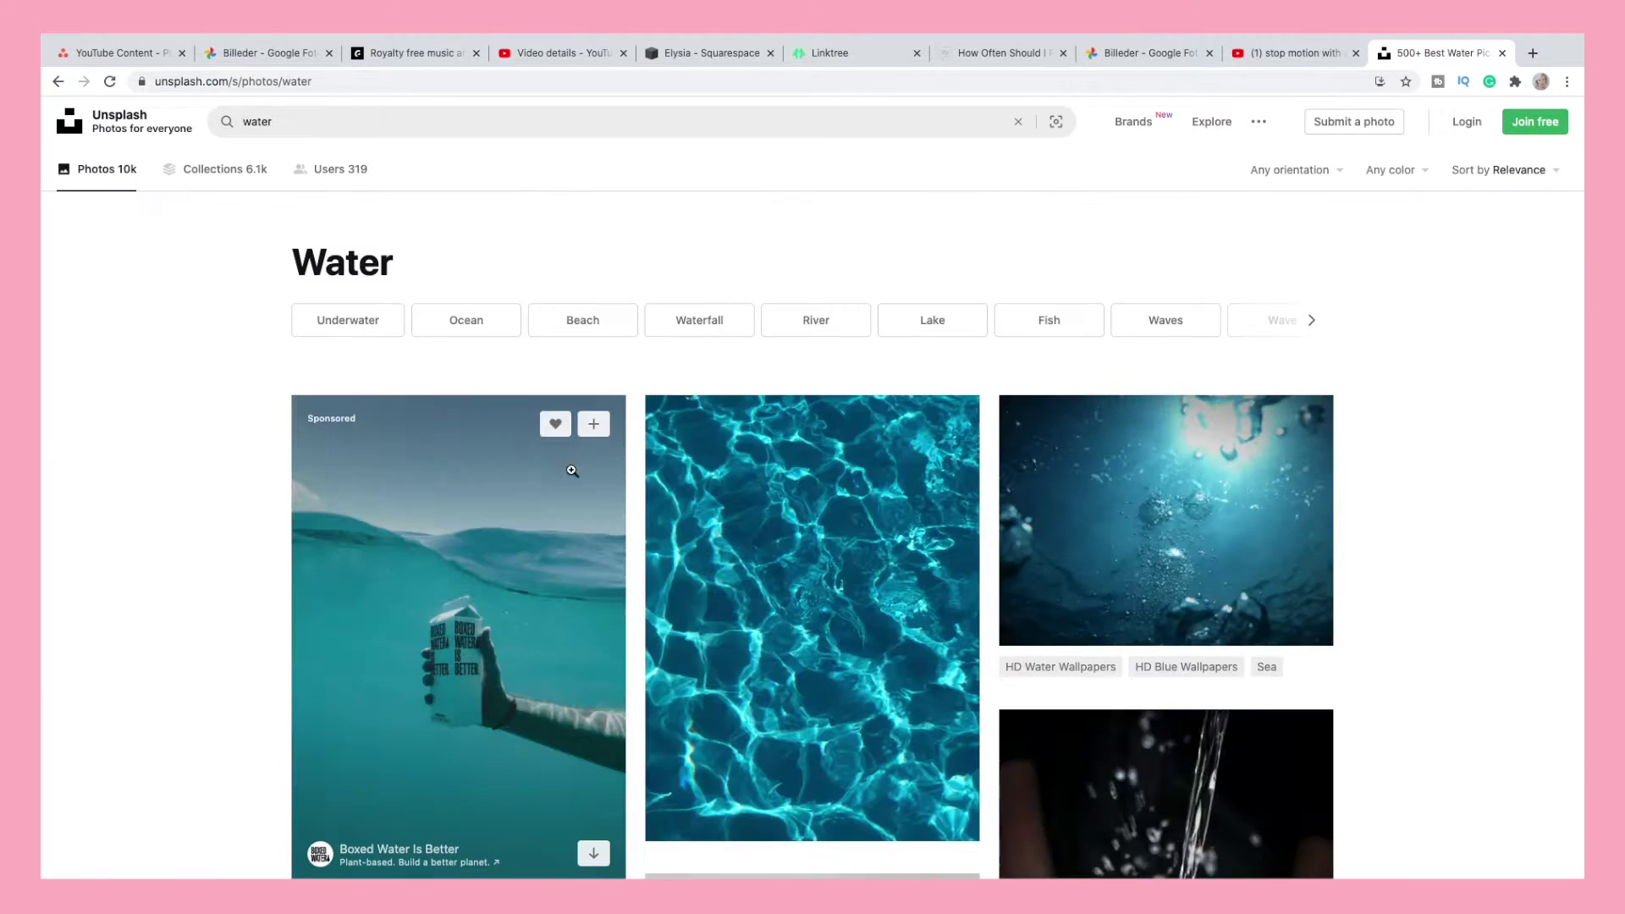
scroll(588, 501, "down", 9)
scroll(588, 501, "down", 5)
scroll(567, 482, "up", 15)
Go to pexels.com, search for "water" and browse the stock photos
left_click(320, 84)
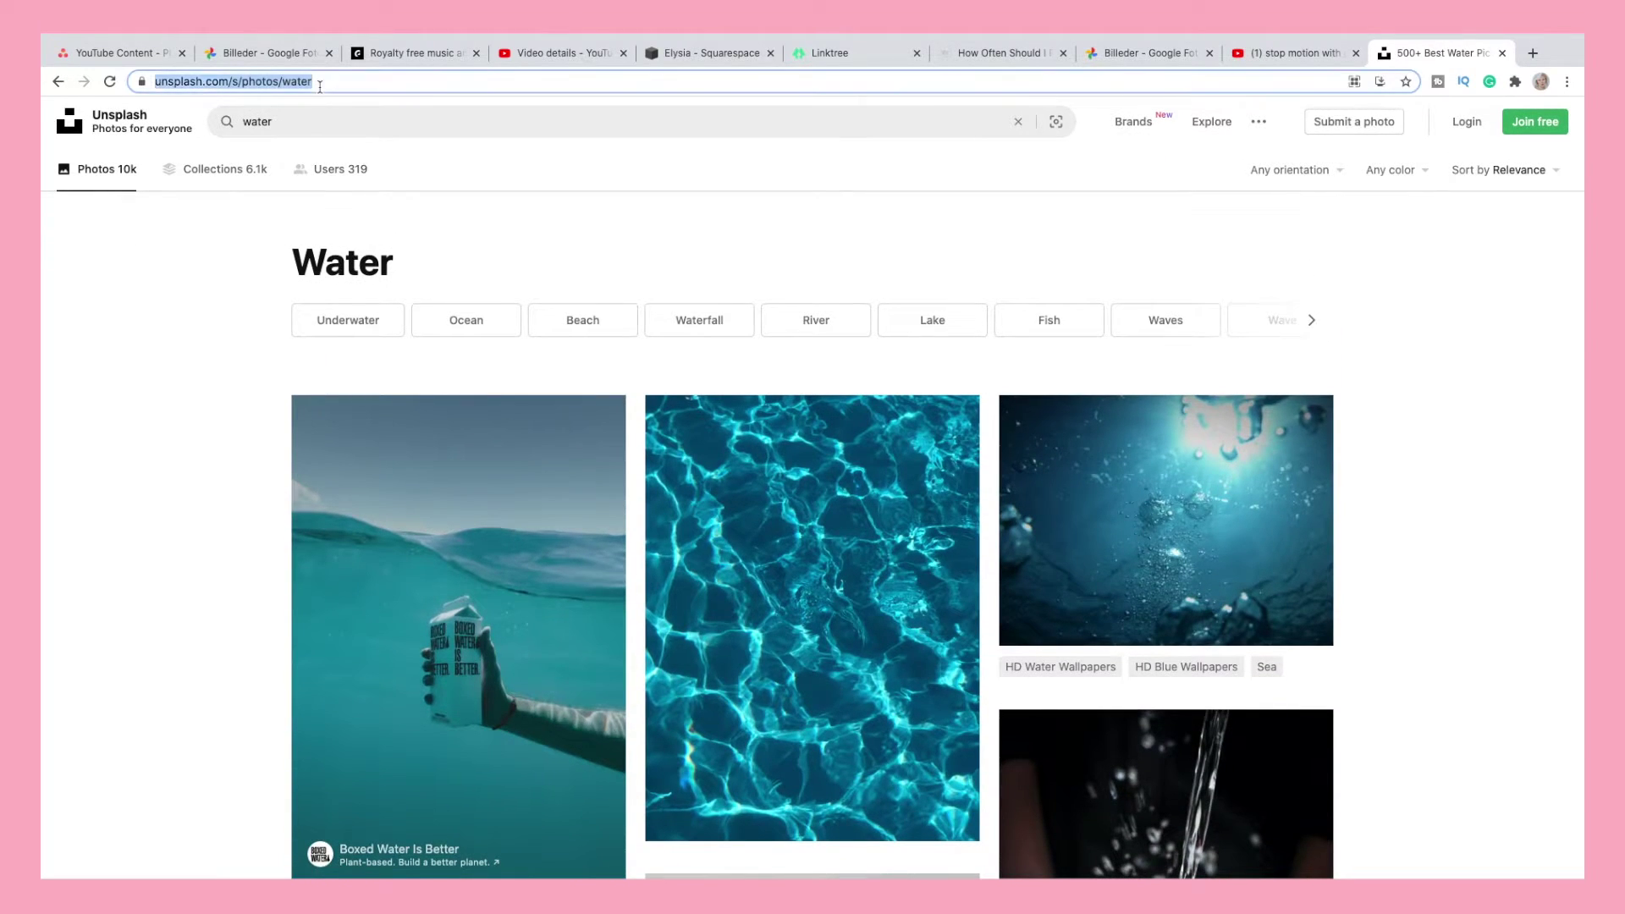
type("pexels.com")
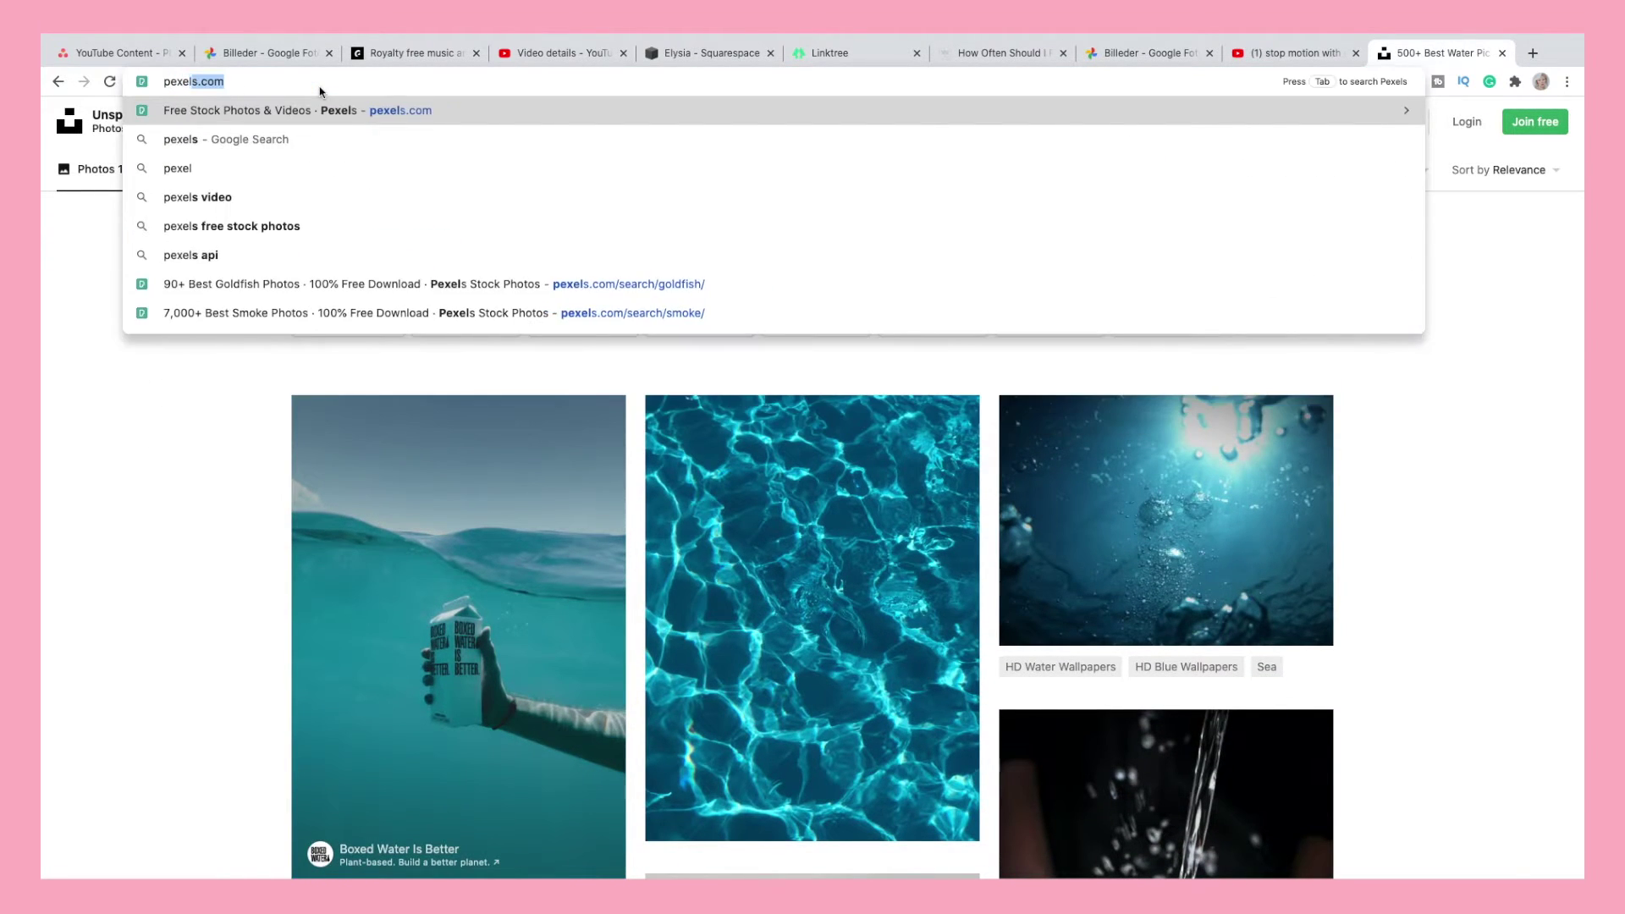
key("Return")
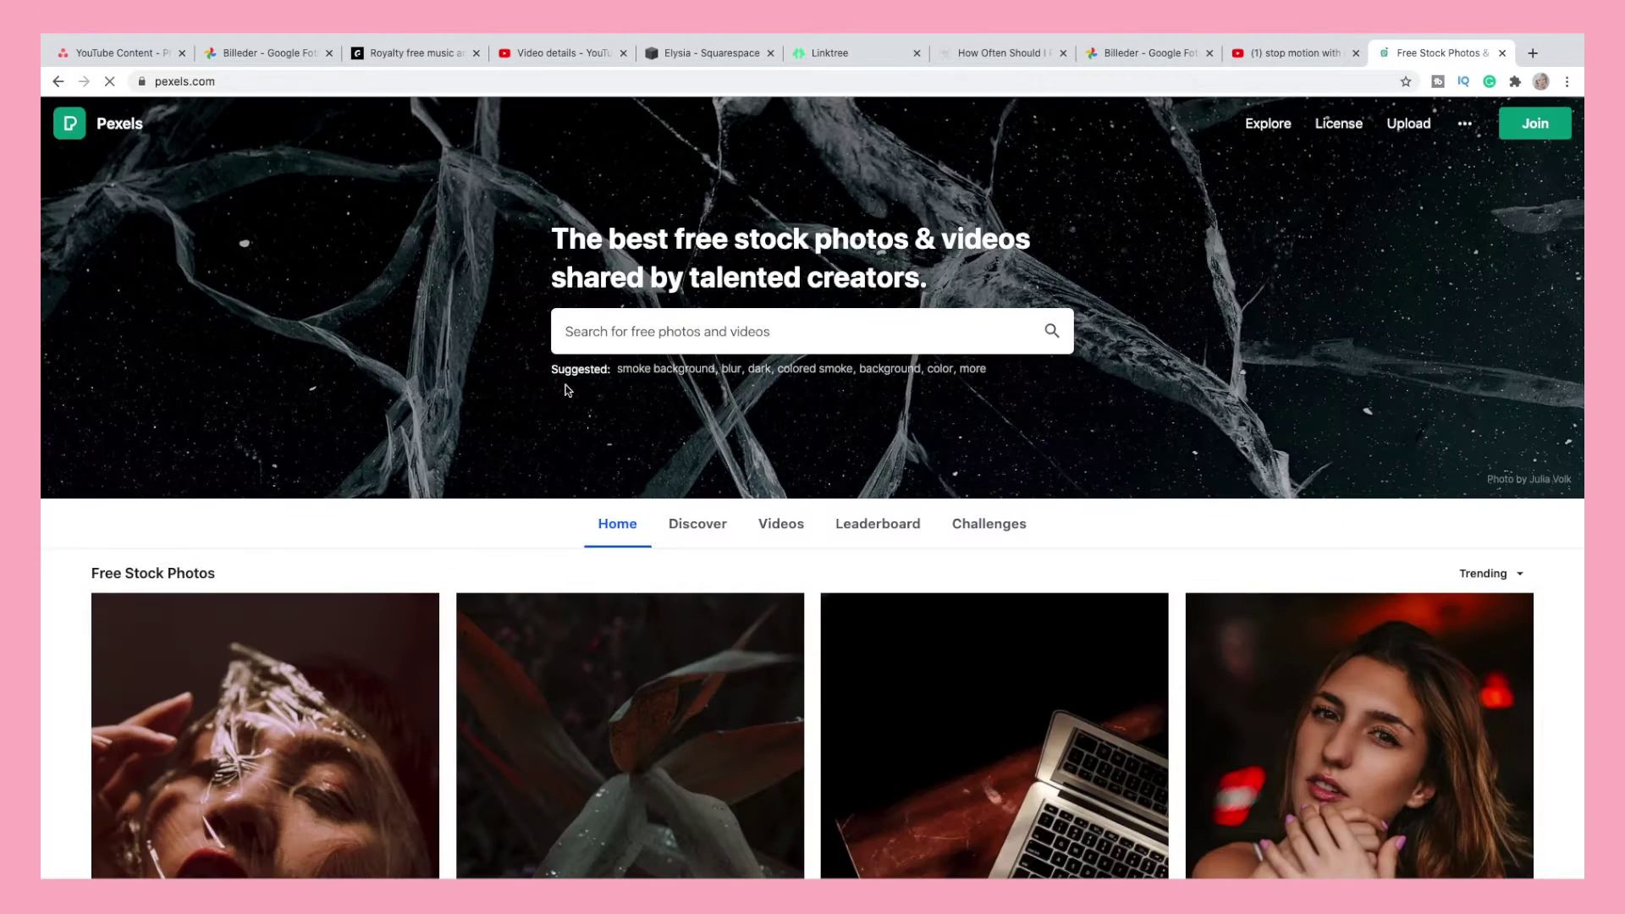
left_click(635, 336)
type("water")
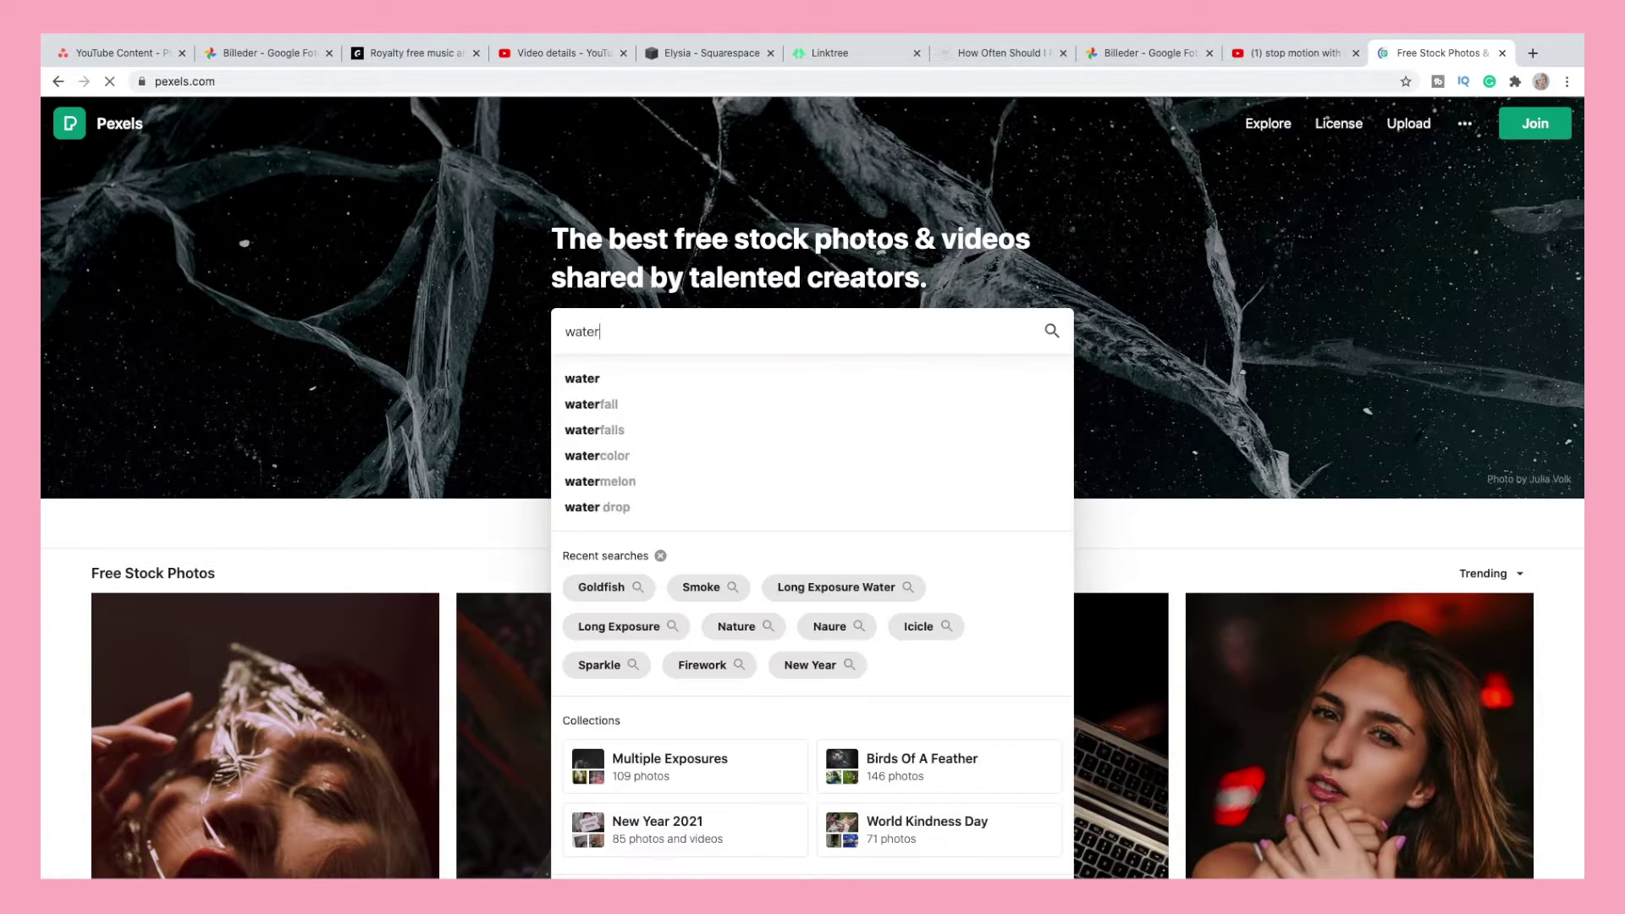
key("Return")
scroll(631, 403, "down", 2)
scroll(631, 402, "down", 20)
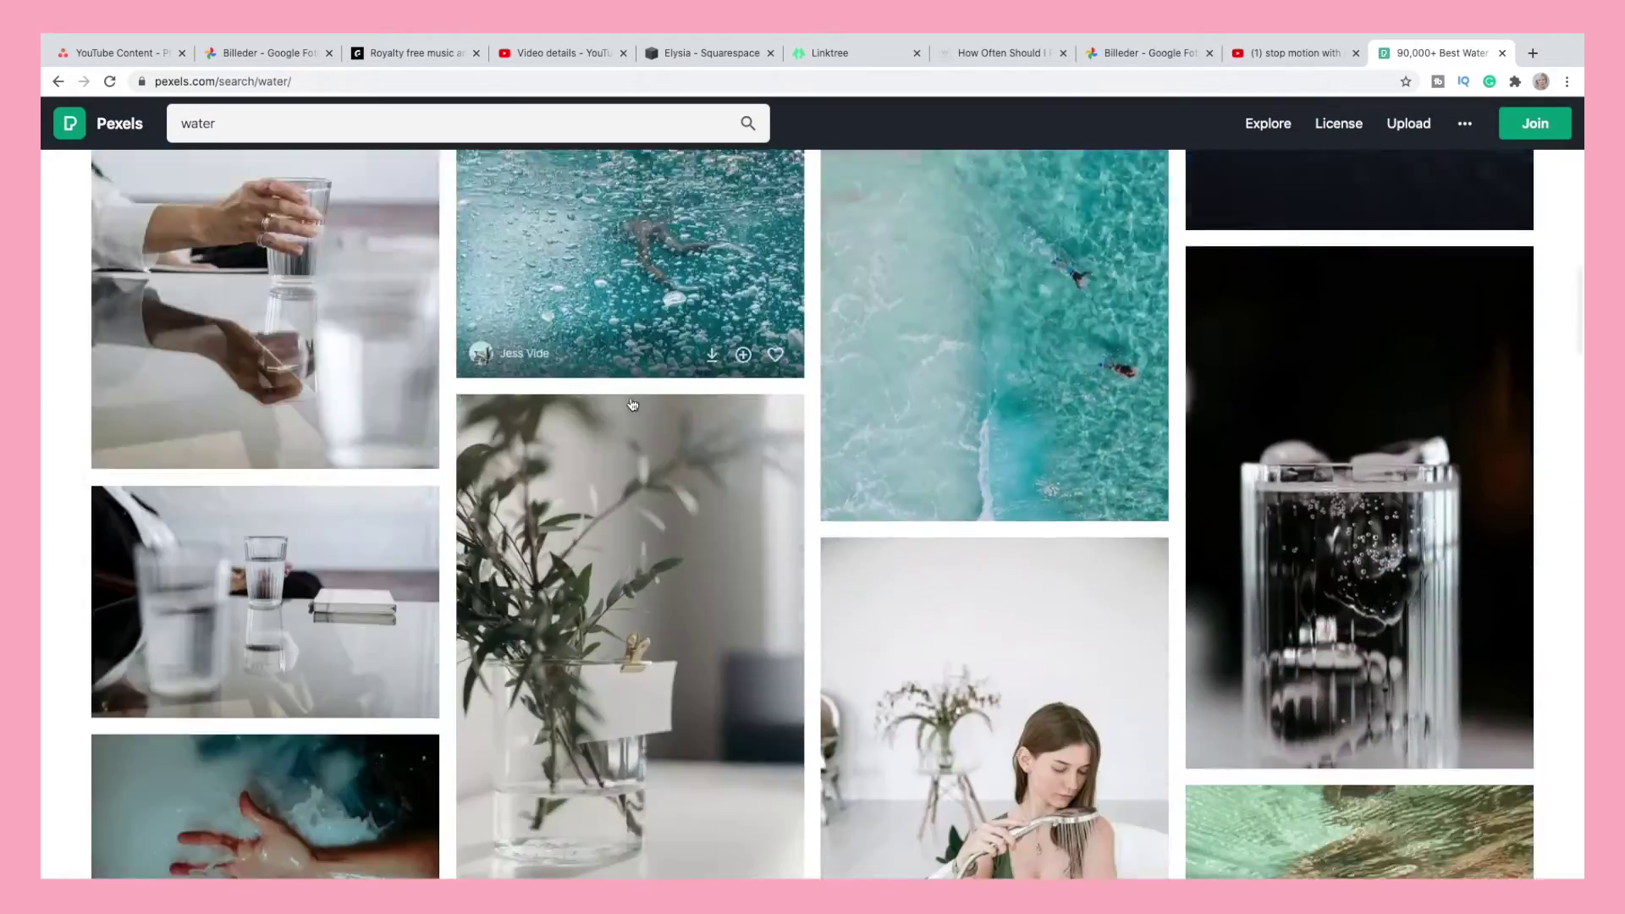
scroll(631, 404, "down", 3)
scroll(631, 405, "up", 1)
Switch back to Photoshop and place the black-and-white Unsplash lion fountain photo in the portrait above Layer 5
key("ctrl+Left")
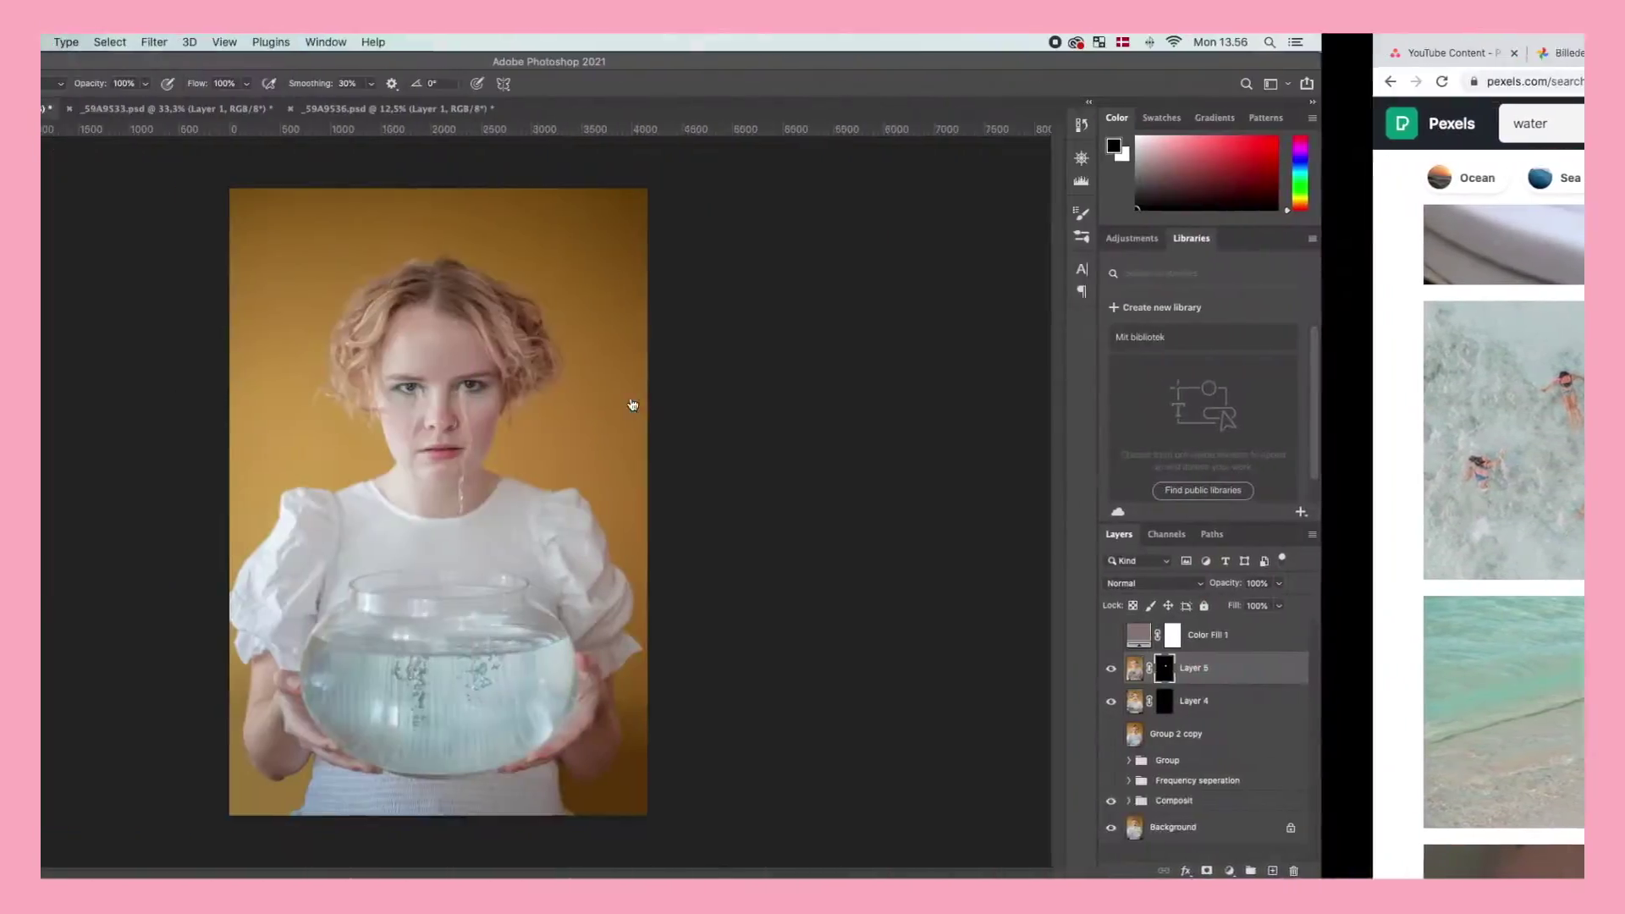
left_click(724, 860)
left_click_drag(569, 145, 664, 575)
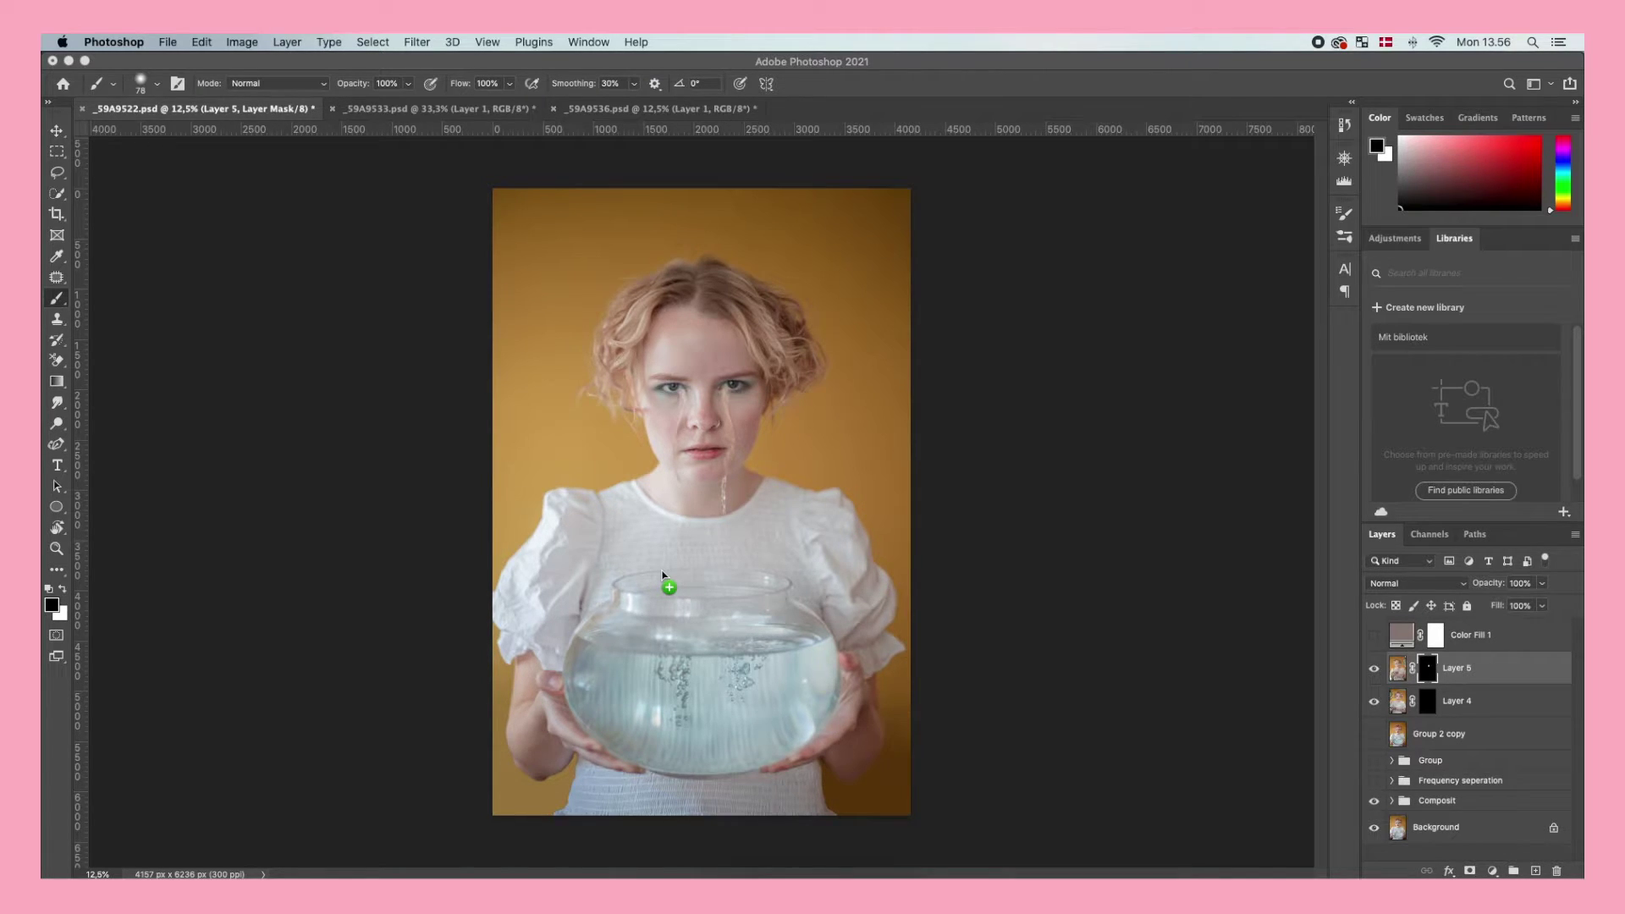
left_click_drag(664, 576, 664, 576)
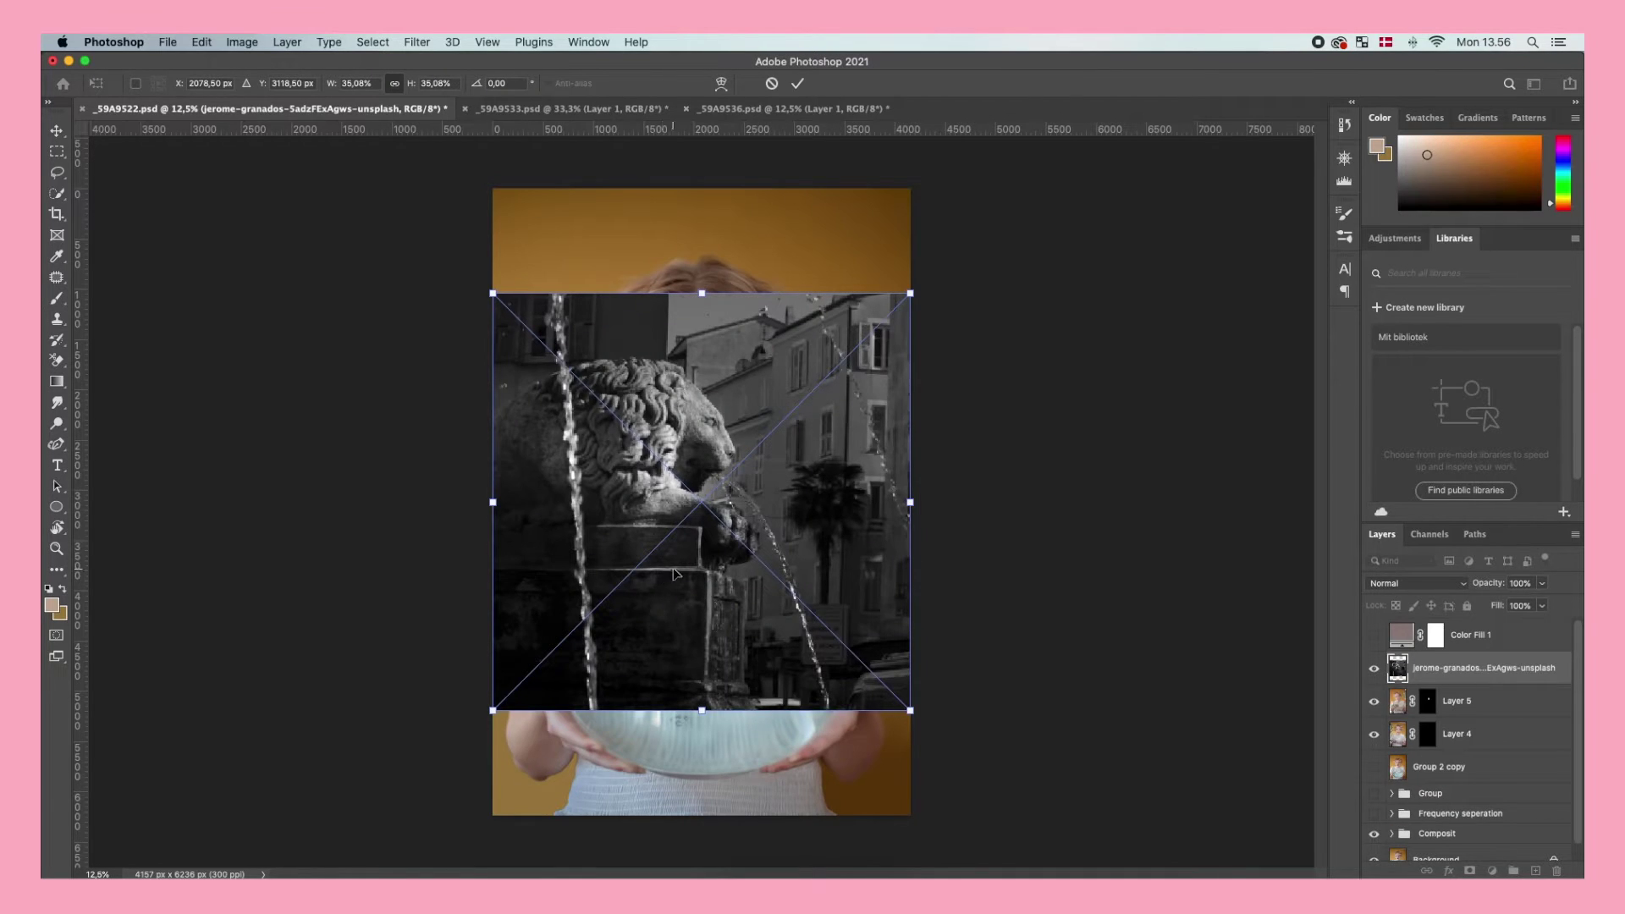
key("Return")
Mask the fountain photo down to its curved water jet with a 15 px feathered Lasso selection and blend it as Screen
key("b")
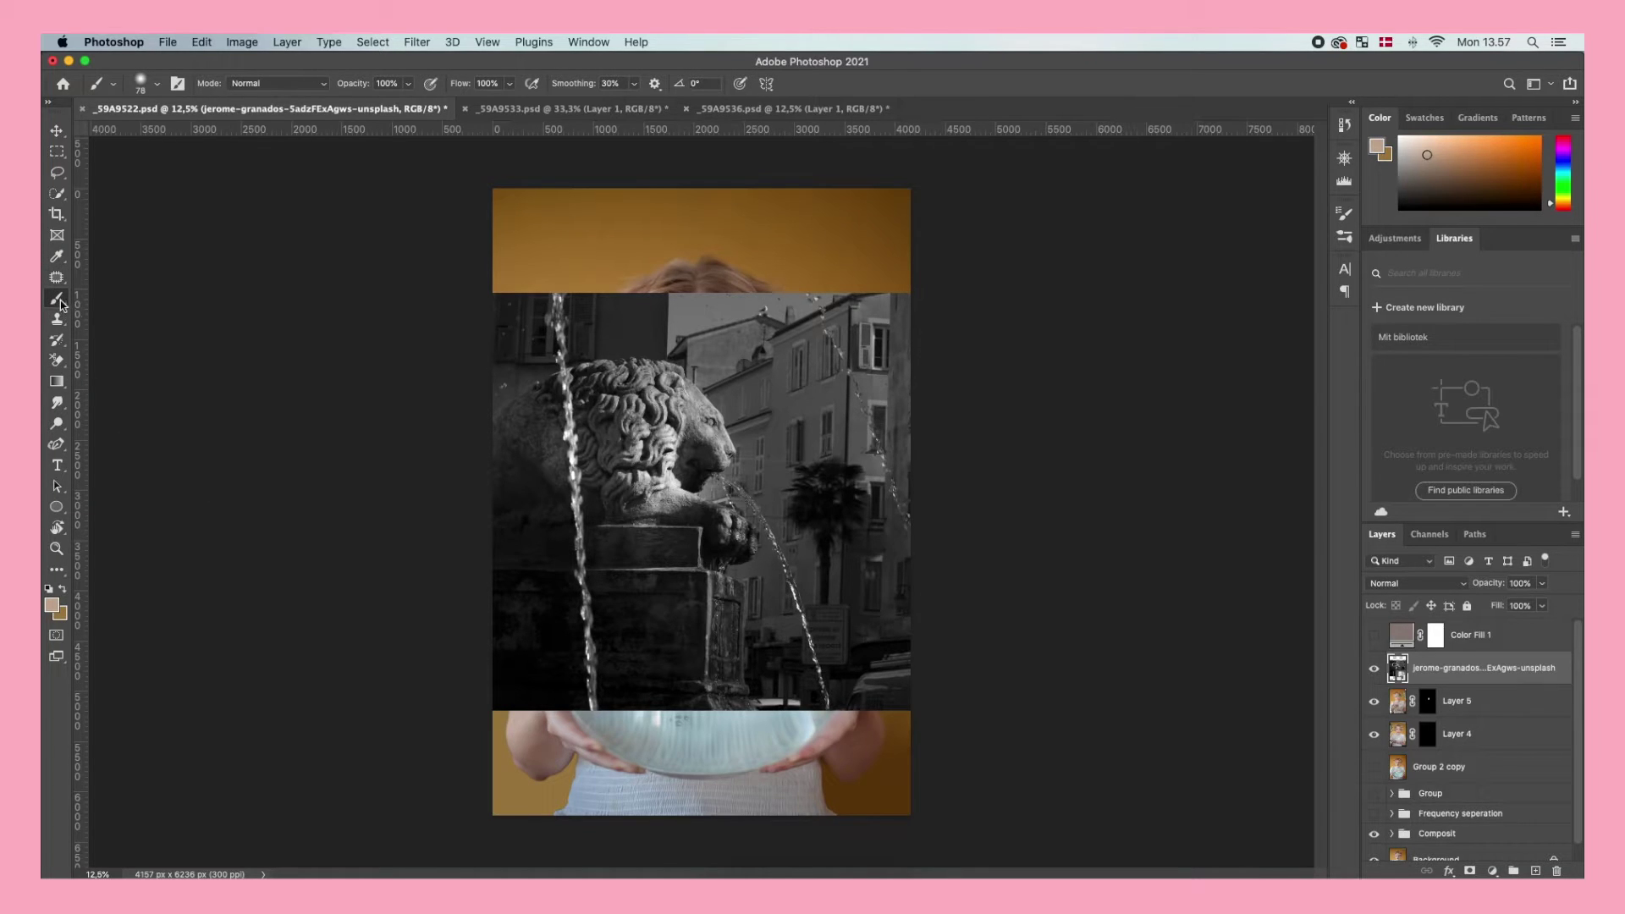
left_click(57, 171)
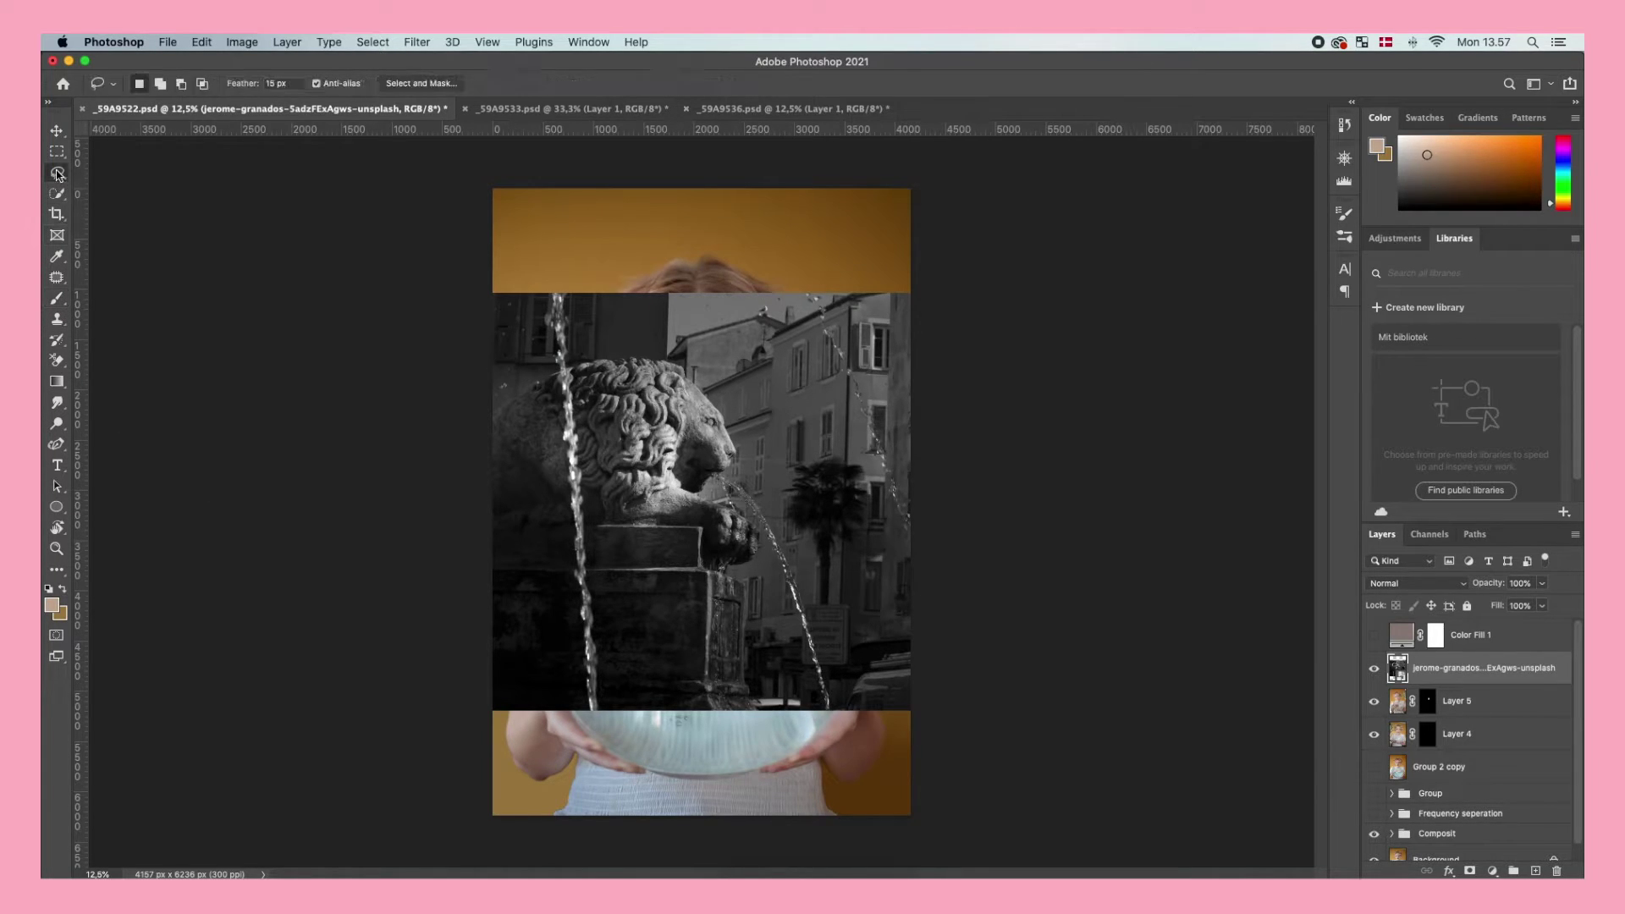
mouse_move(729, 495)
left_mouse_down()
mouse_move(828, 721)
mouse_move(822, 612)
mouse_move(774, 497)
mouse_move(726, 476)
left_mouse_up()
left_click(1473, 871)
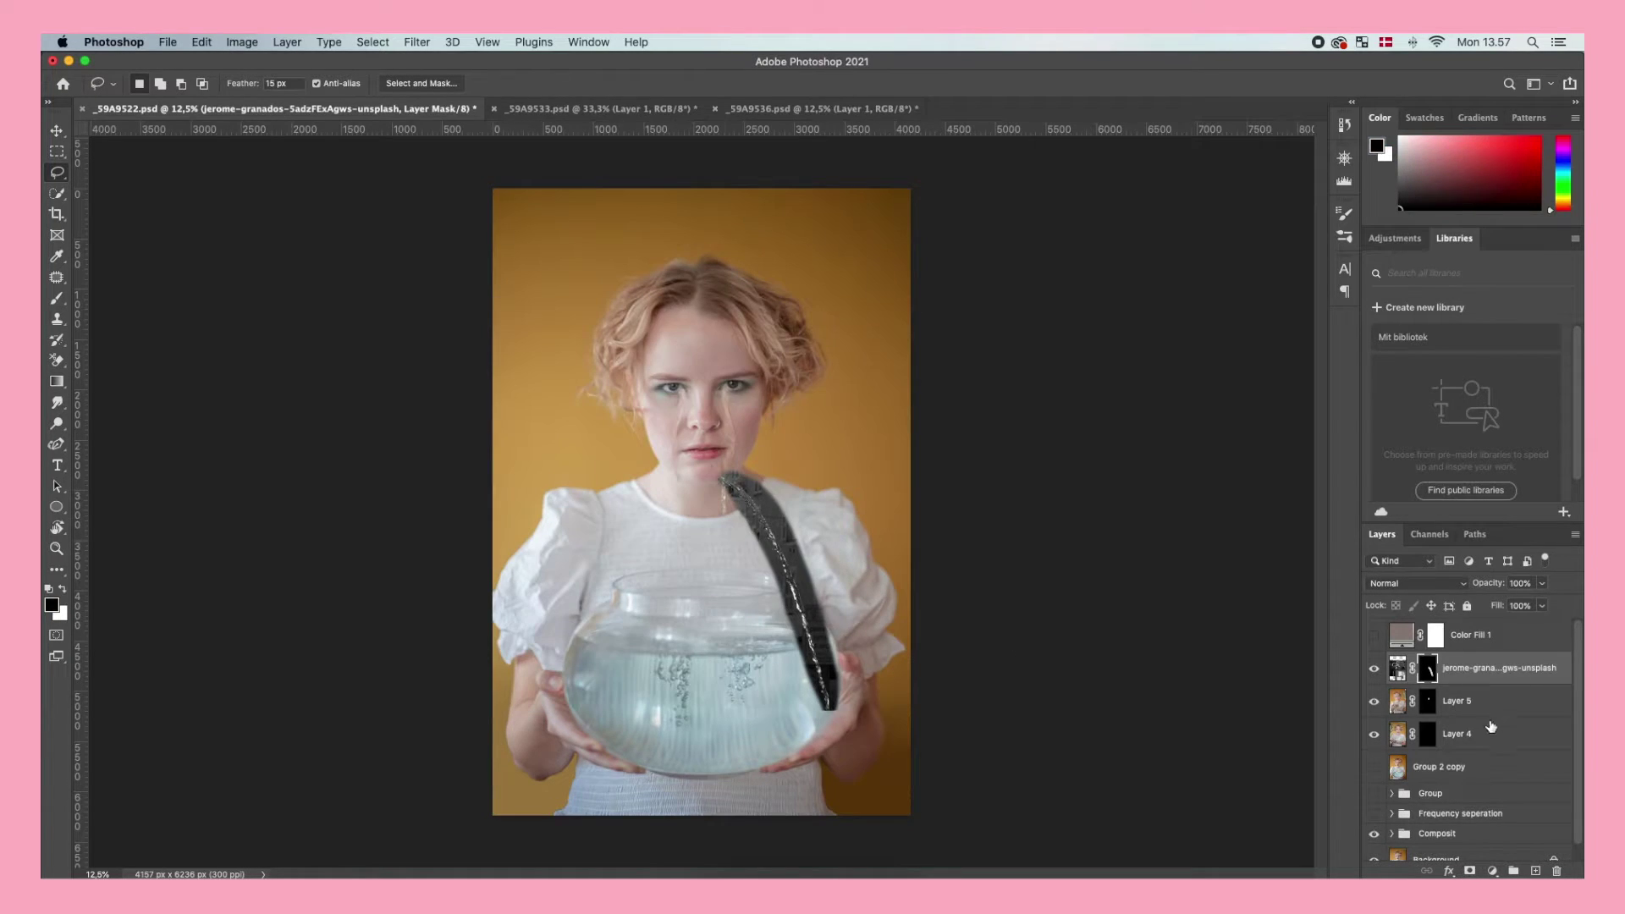
left_click(1449, 582)
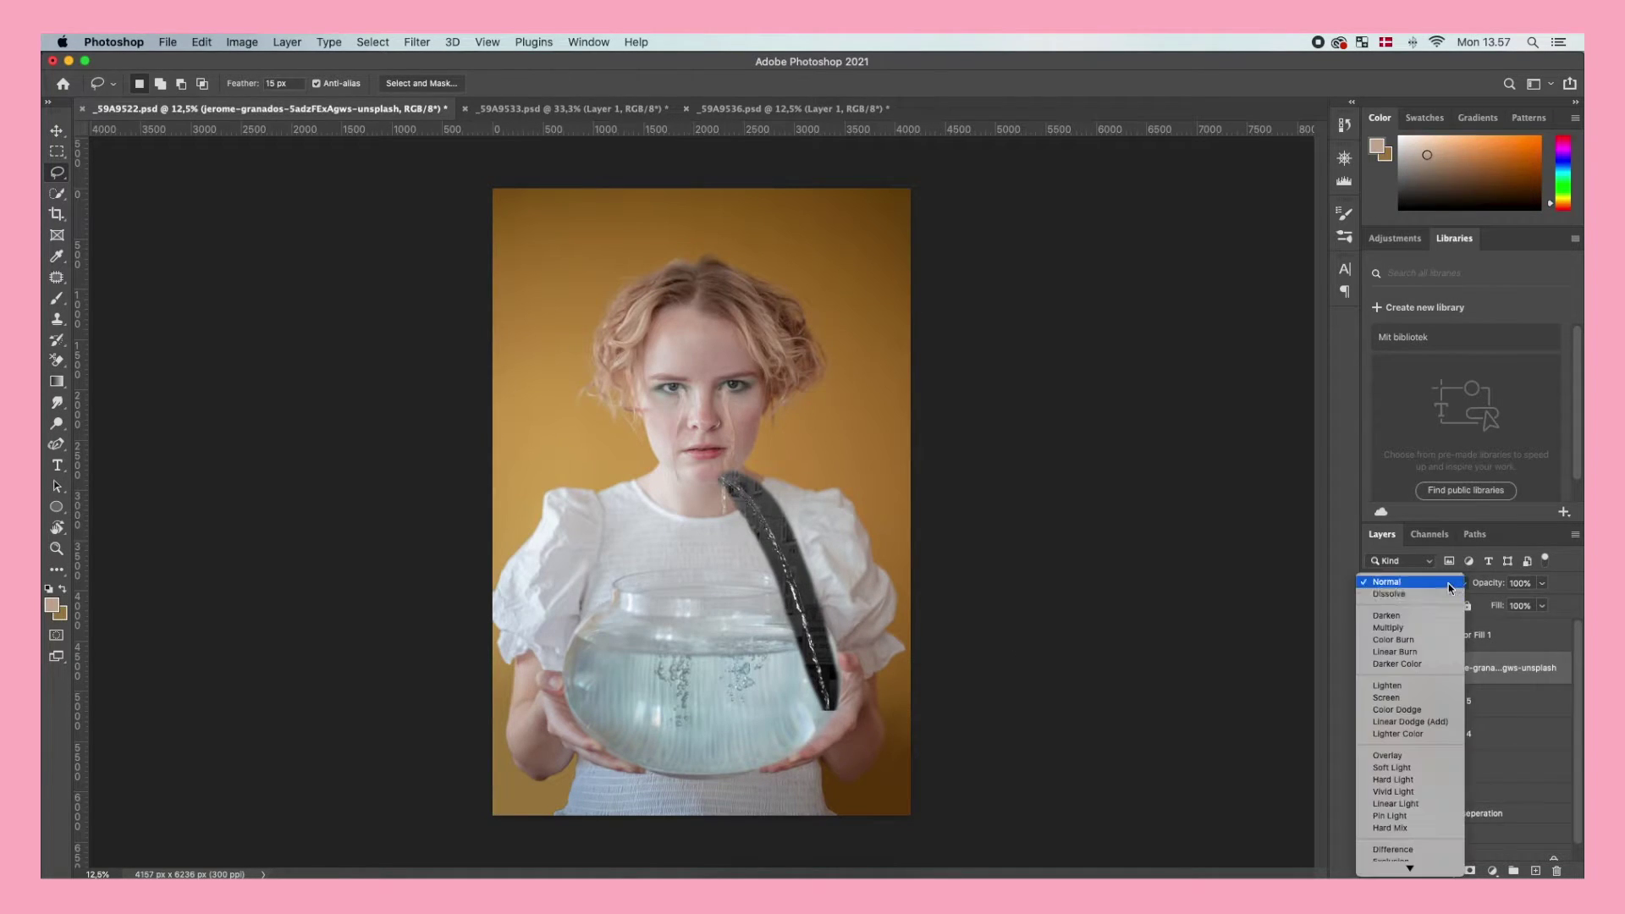
left_click(1414, 697)
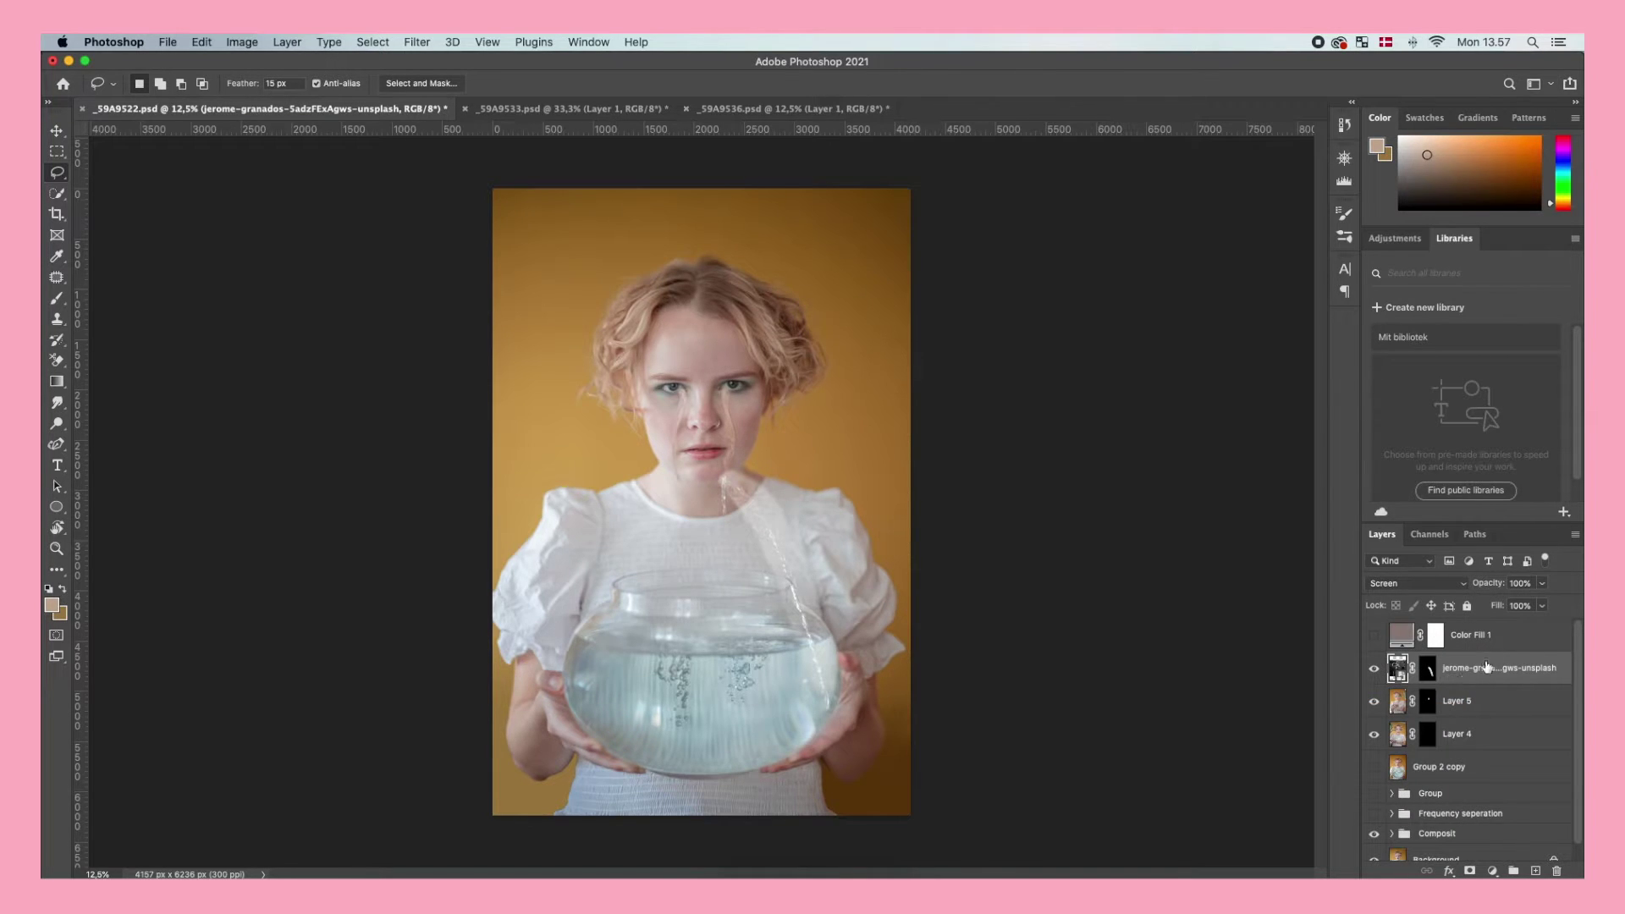
Move and rotate the masked water jet so it falls vertically from the jaw into the fishbowl, at 58% opacity
key("v")
left_click_drag(794, 580, 677, 541)
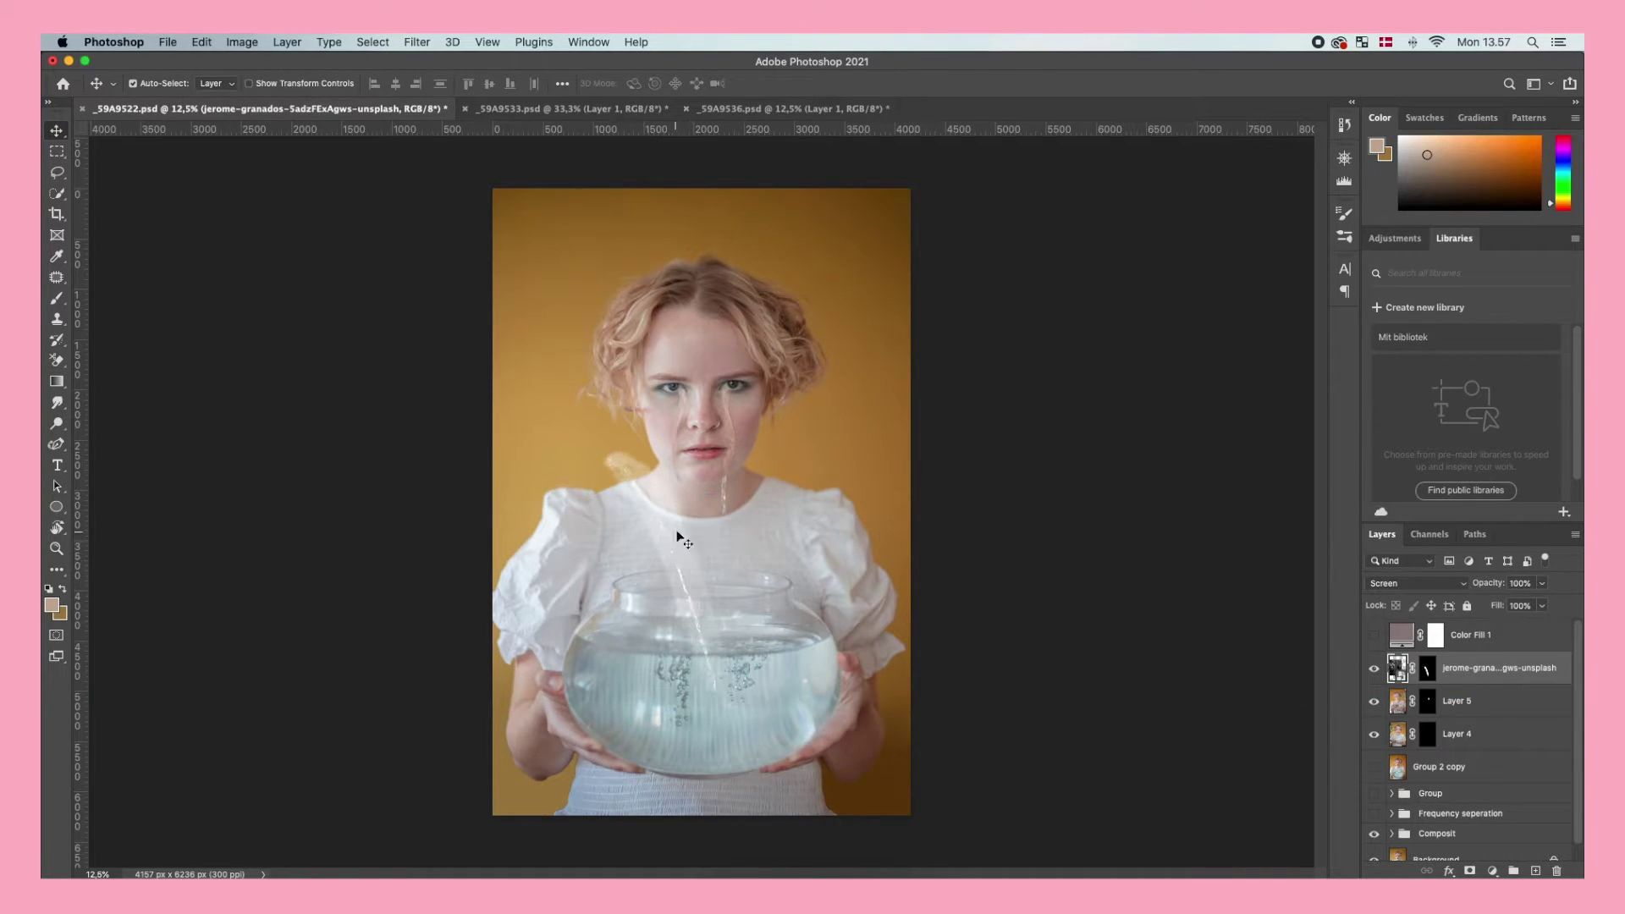
key("super+t")
left_click_drag(910, 502, 889, 599)
left_click_drag(651, 545, 685, 490)
key("Return")
left_click(1448, 673)
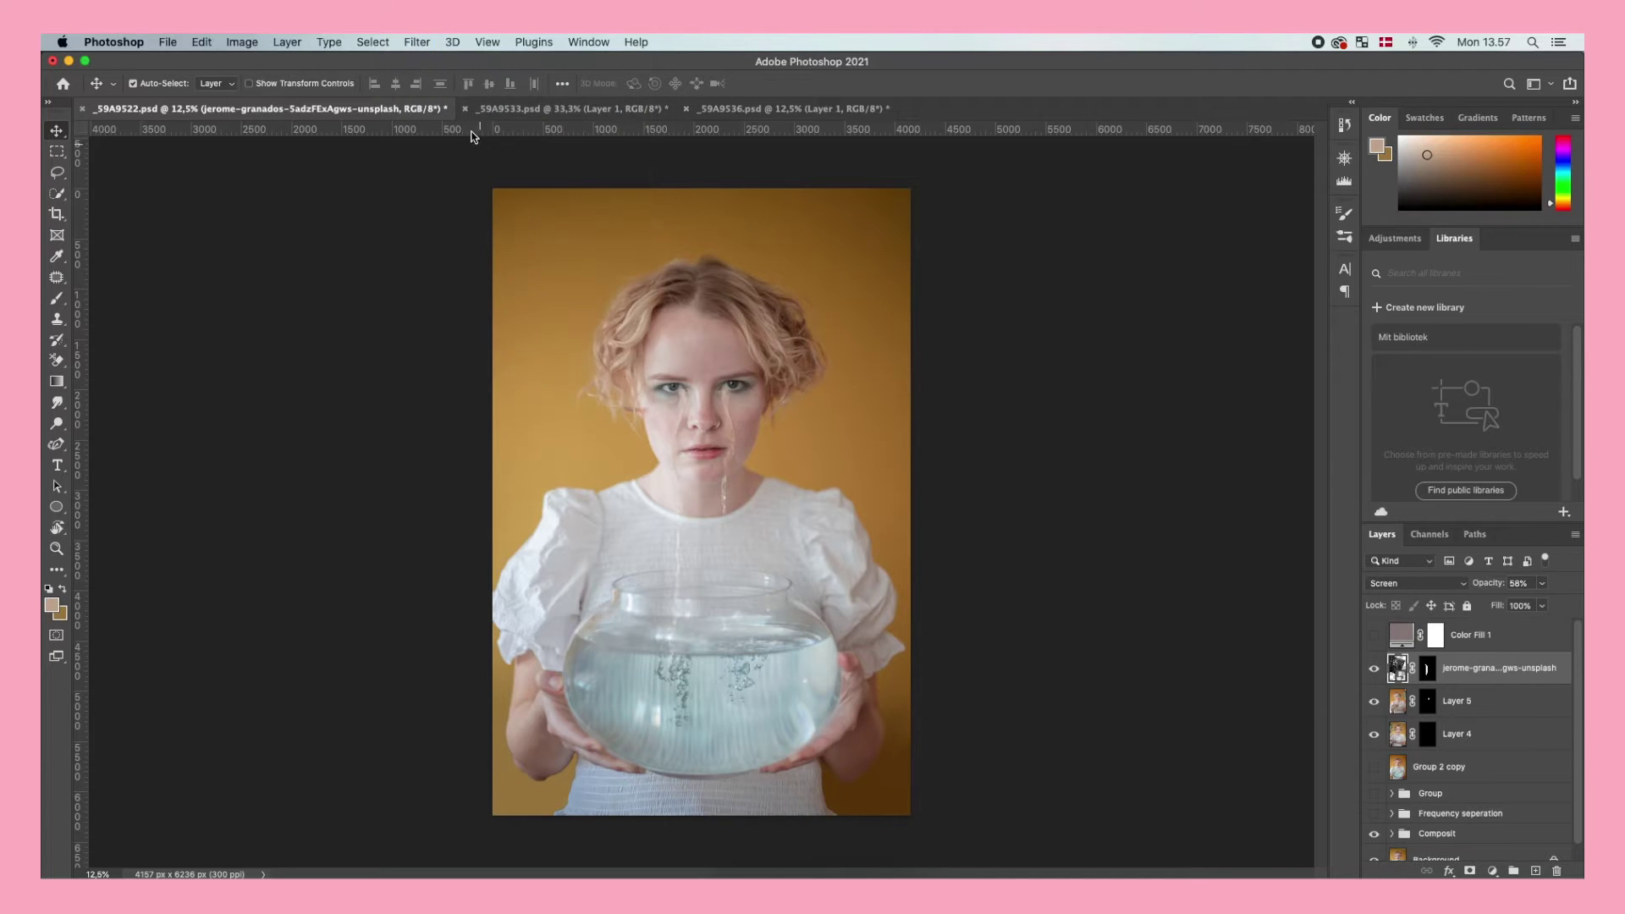
Open the fountain layer in Liquify at 33% zoom, with backdrop opacity 69 and brush size 1067
left_click(424, 45)
left_click(460, 201)
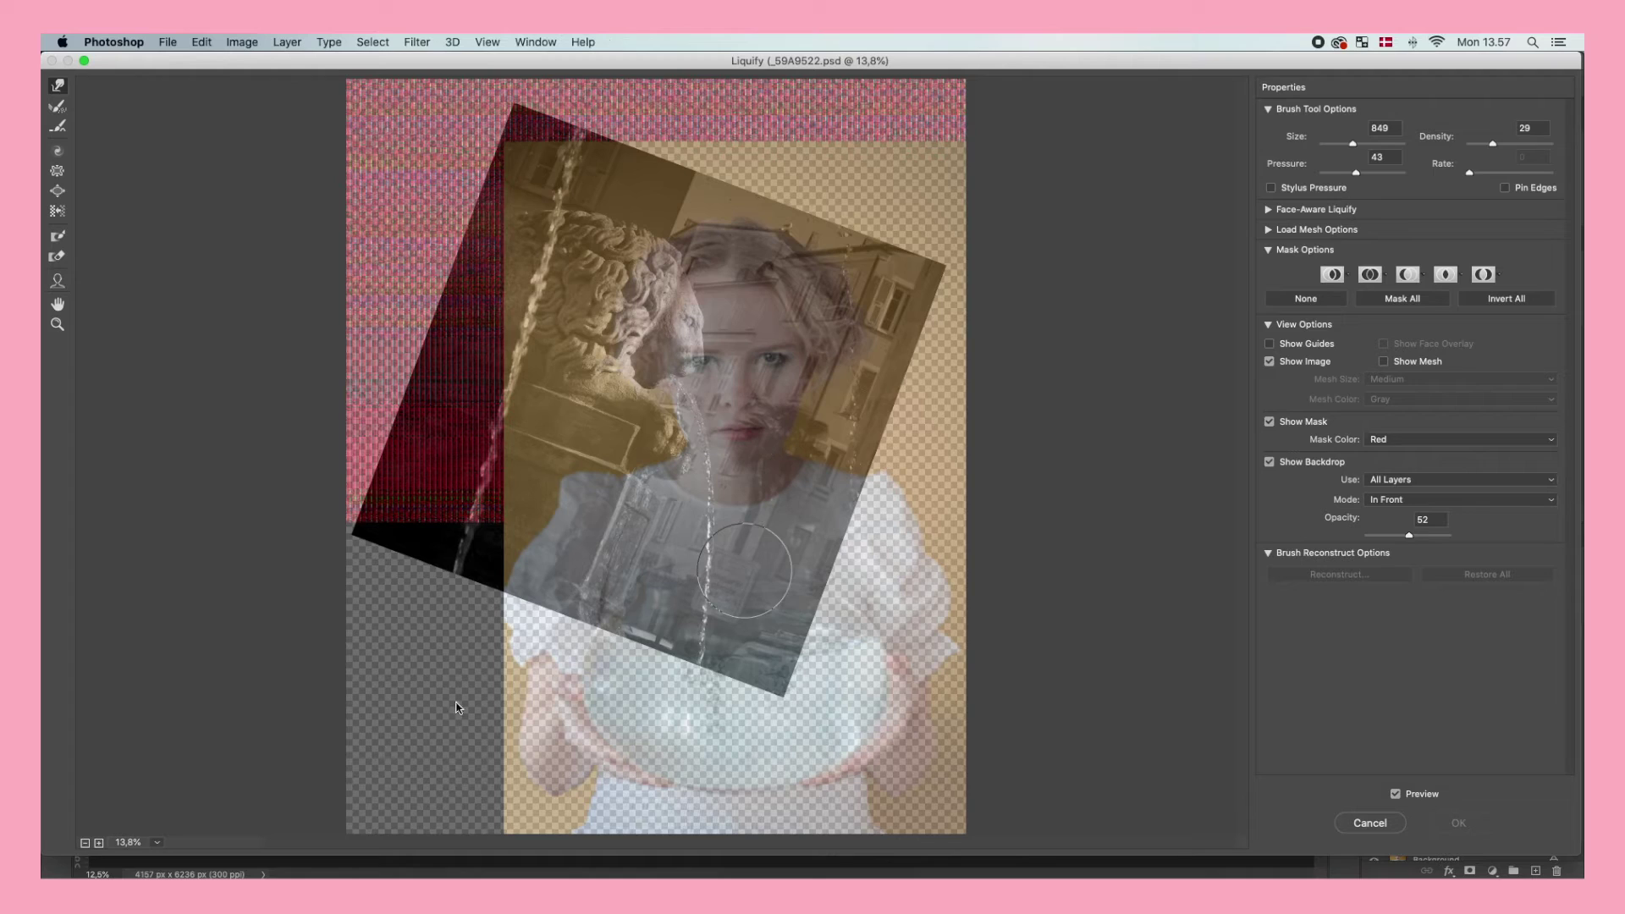
left_click(156, 842)
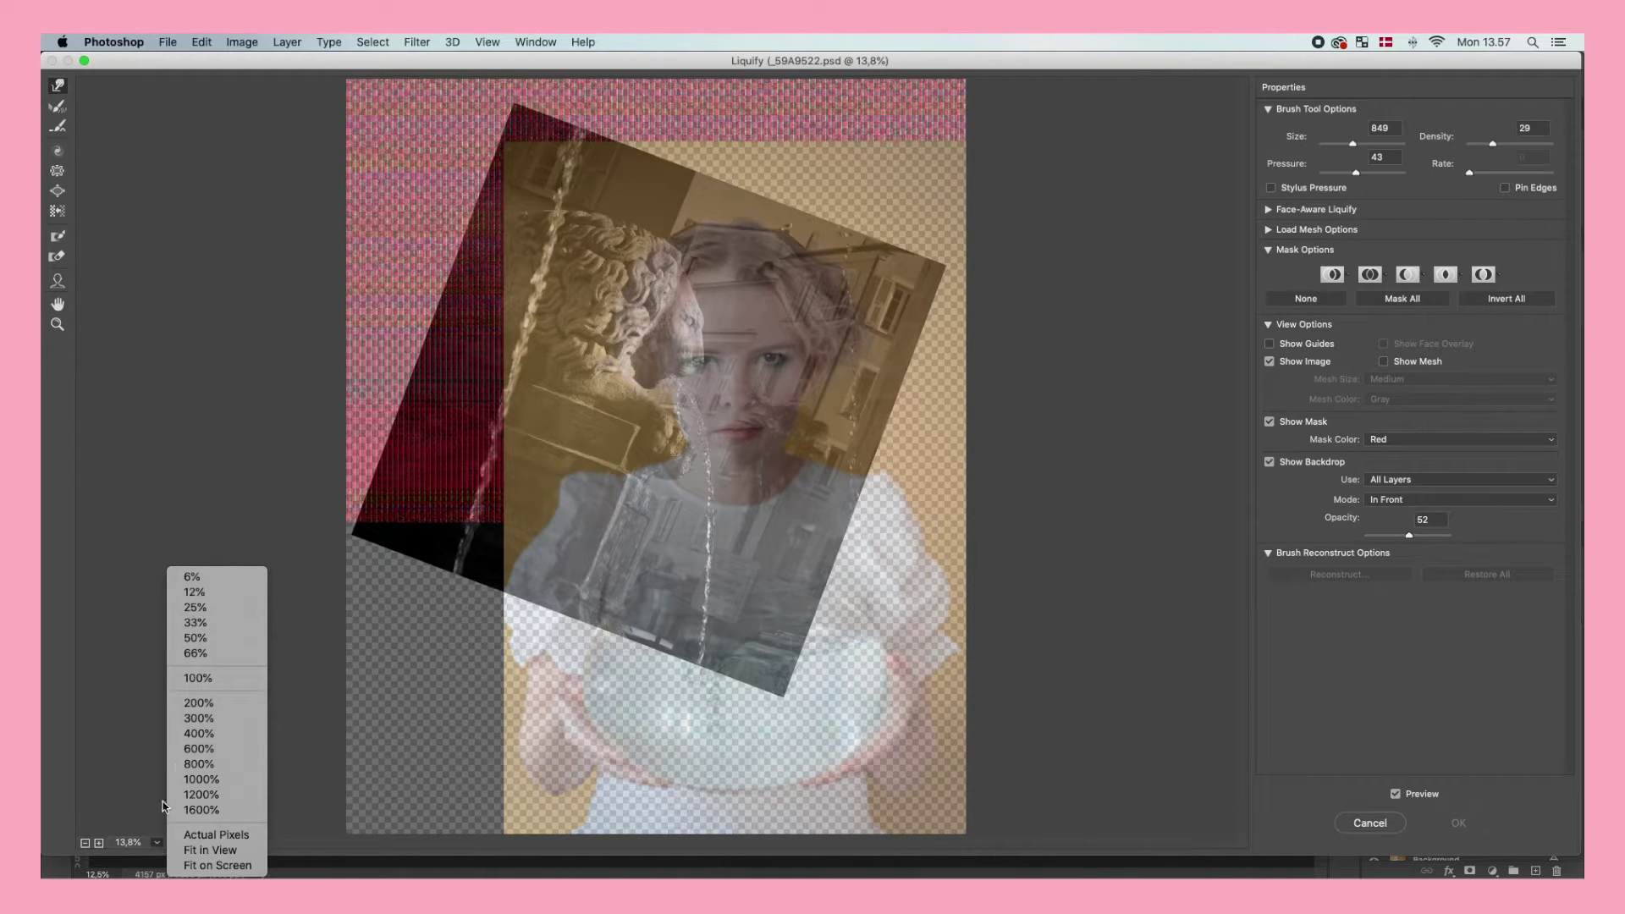
left_click(216, 622)
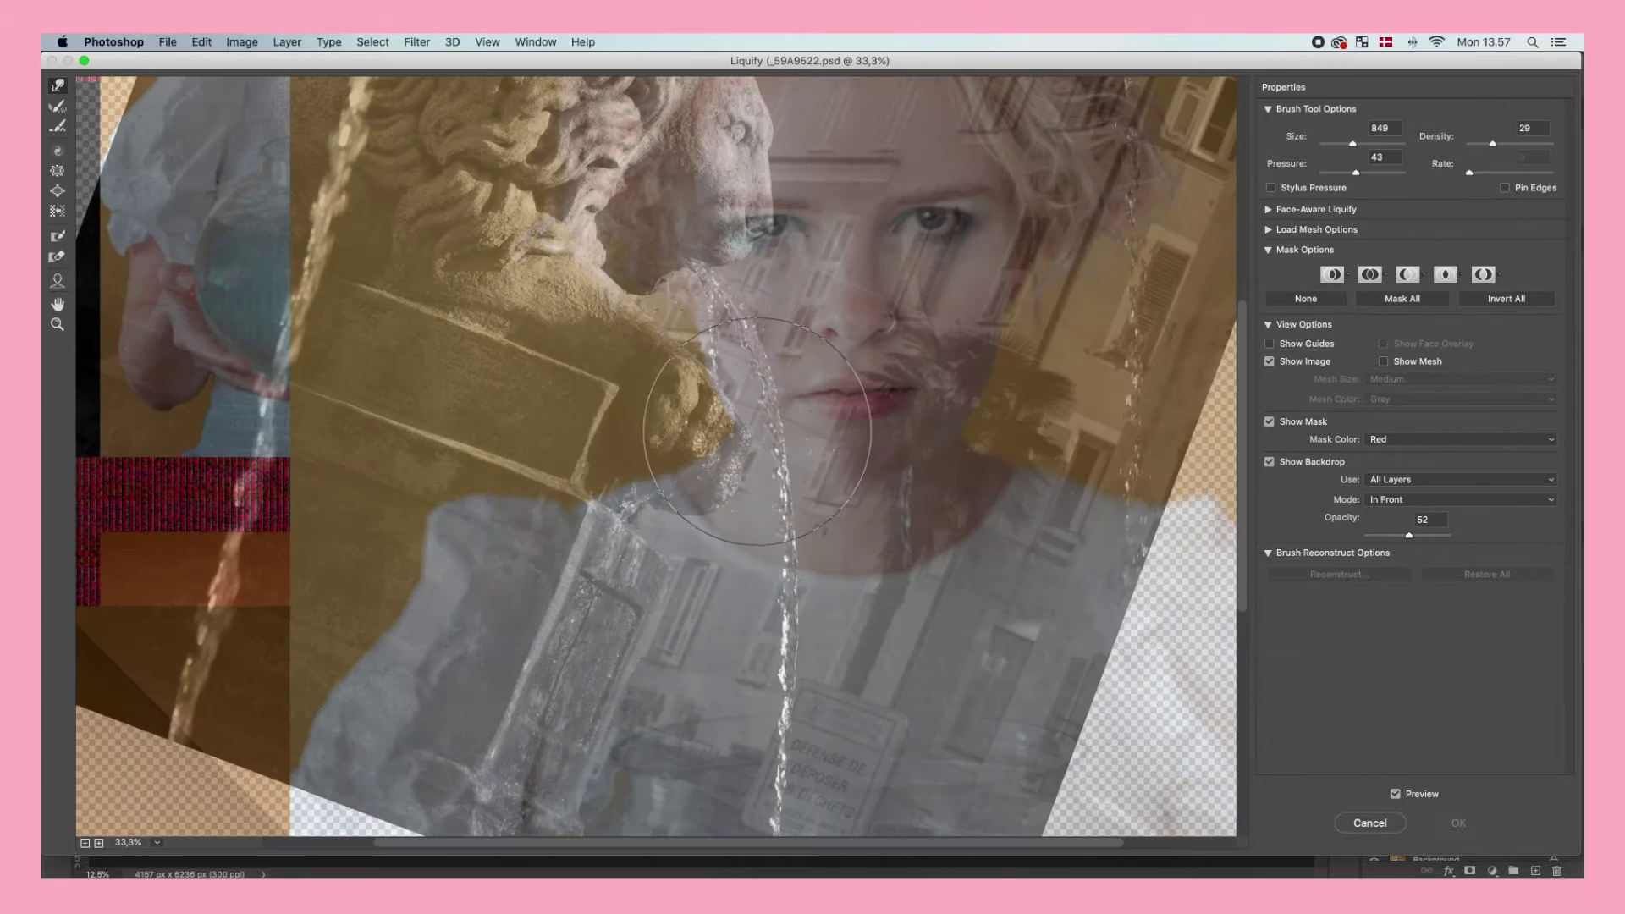
scroll(656, 457, "down", 3)
scroll(656, 457, "right", 2)
scroll(656, 458, "up", 5)
left_click(1407, 537)
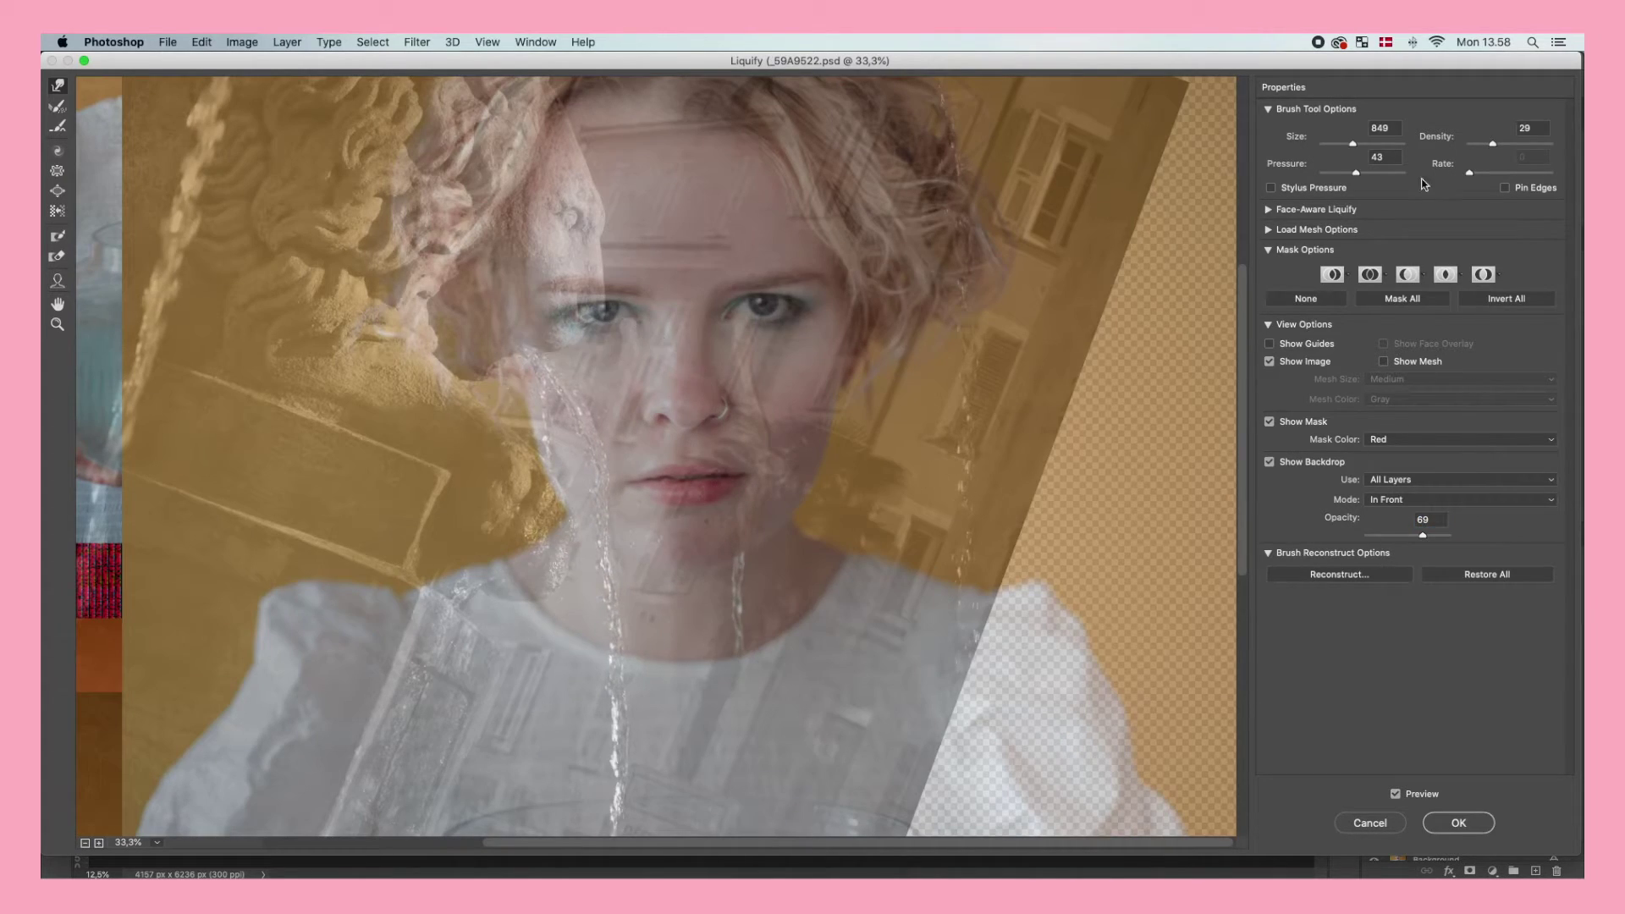
left_click_drag(1352, 143, 1355, 144)
Warp the fountain stream to line up with the tear above and the bubbles in the bowl, and apply the Liquify filter
scroll(615, 605, "down", 10)
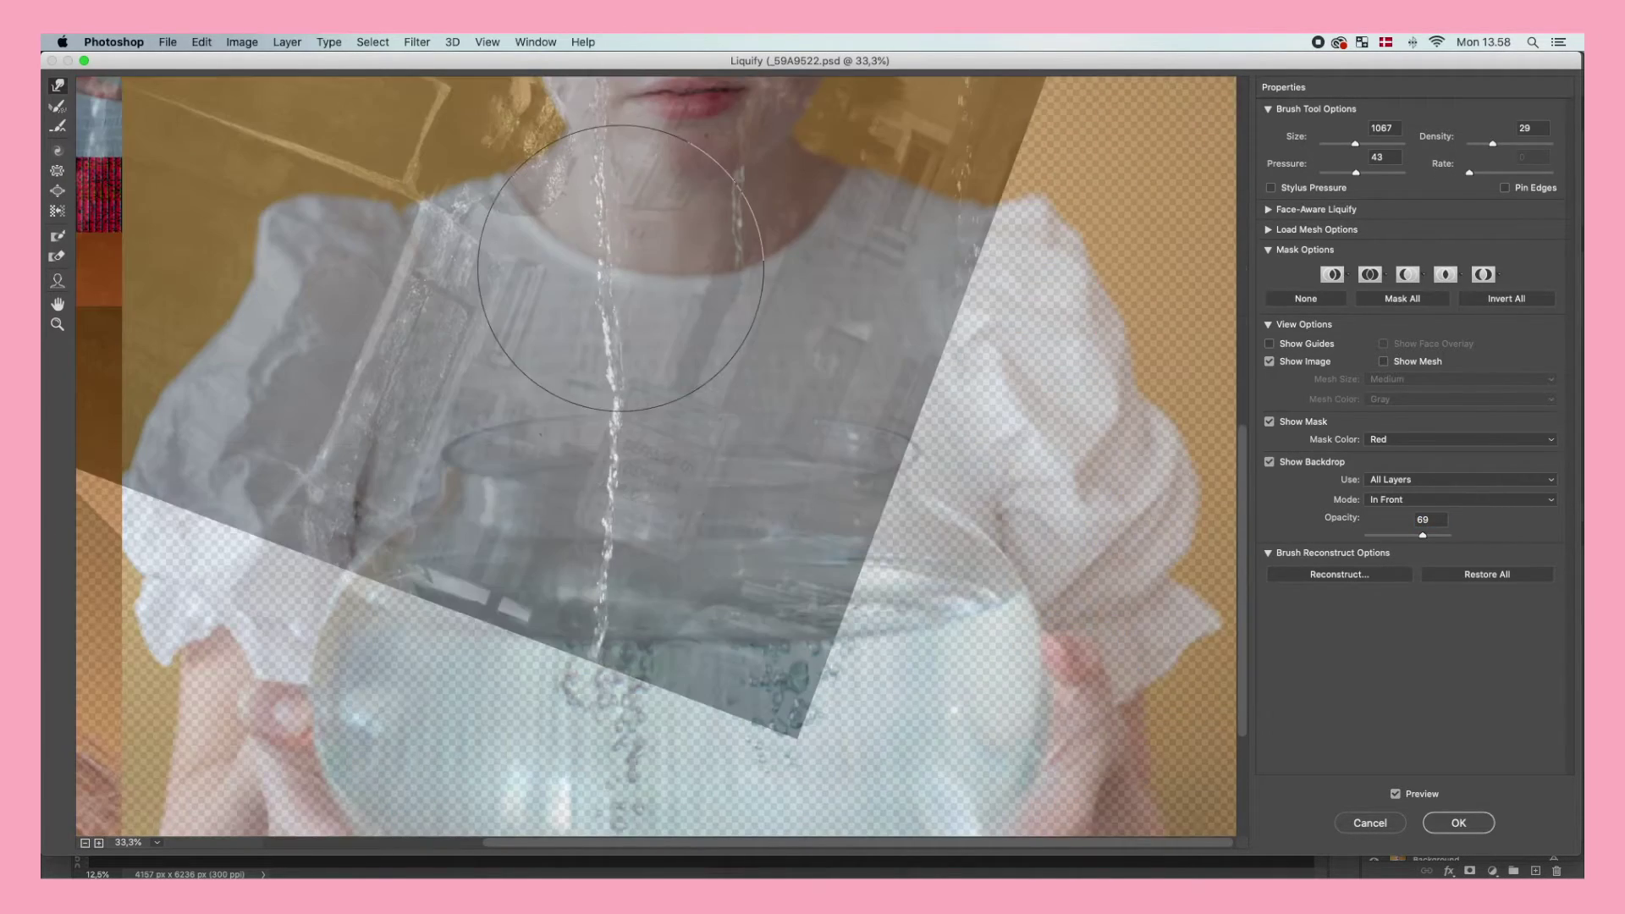
scroll(644, 508, "up", 8)
scroll(628, 459, "down", 3)
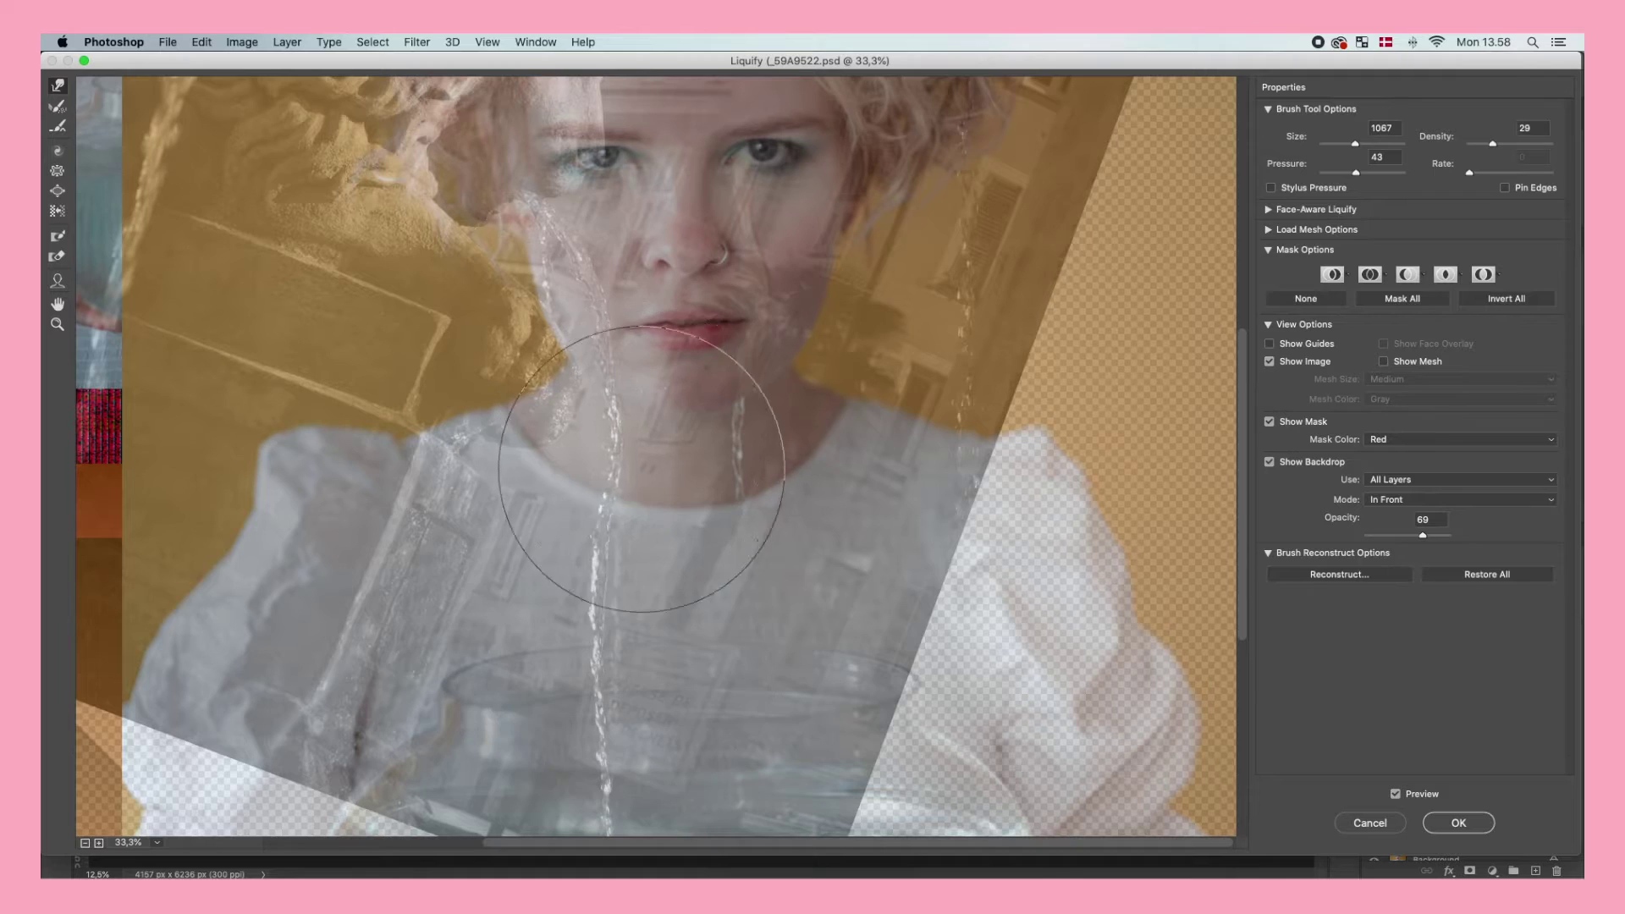
scroll(621, 399, "down", 10)
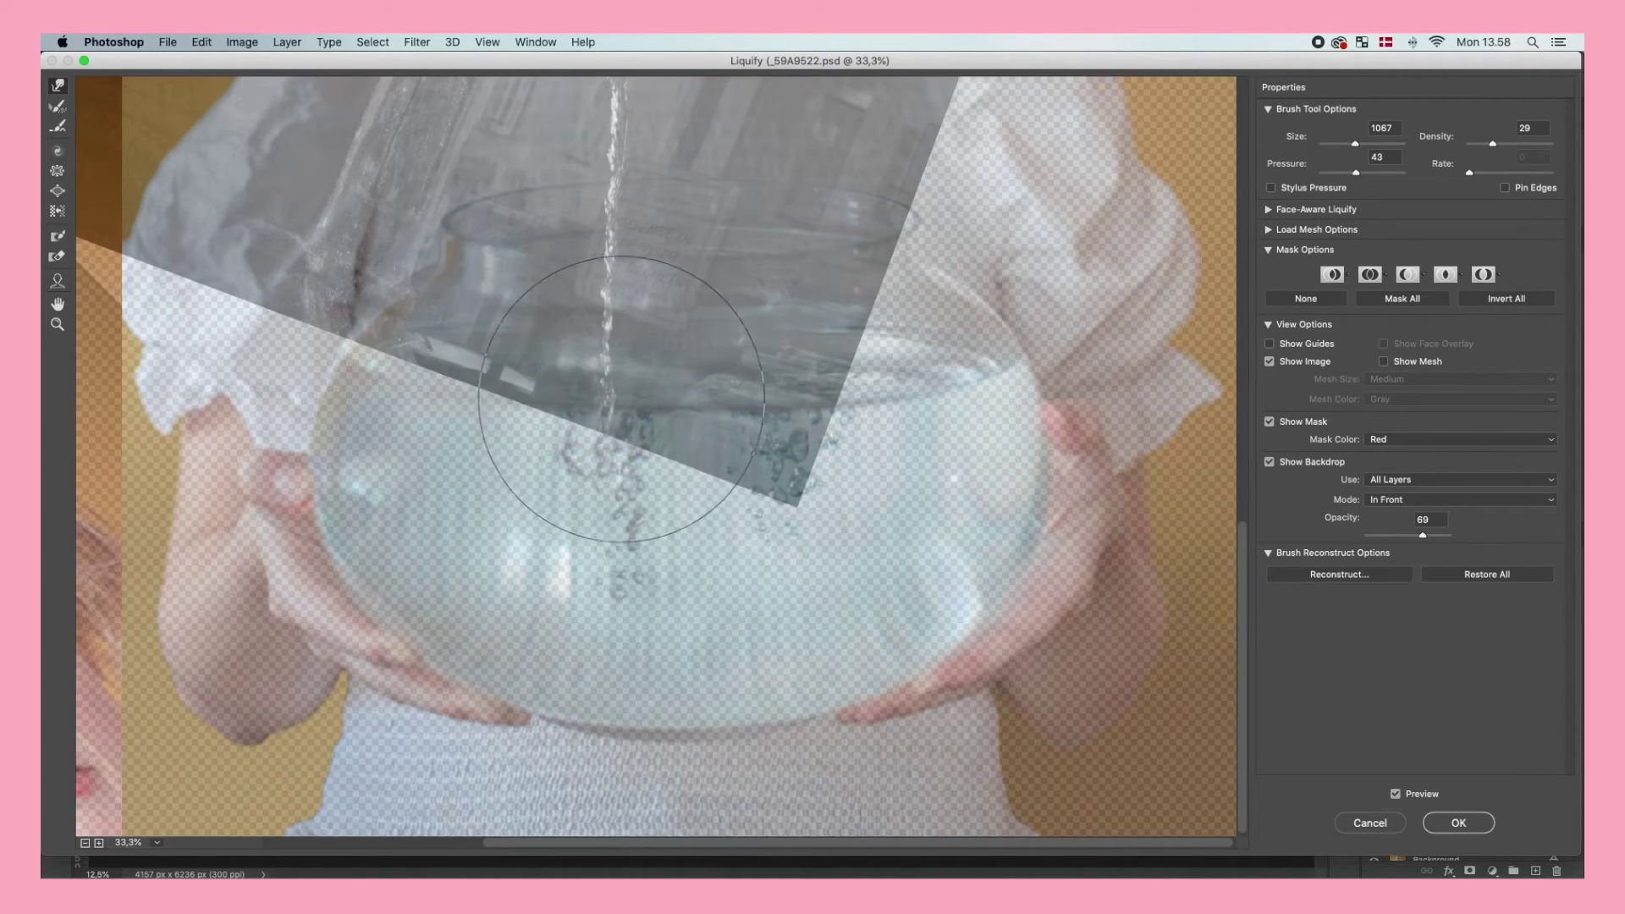
left_click(1459, 823)
Duplicate the fountain stream layer and position the copy under the other tear, running from the chin into the bowl
key("super+j")
left_click_drag(727, 537, 733, 610)
right_click(1441, 703)
left_click(1379, 763)
mouse_move(733, 542)
left_mouse_down()
mouse_move(748, 490)
mouse_move(760, 495)
mouse_move(722, 523)
mouse_move(708, 594)
left_mouse_up()
scroll(744, 506, "up", 2)
scroll(744, 505, "down", 1)
Reshape the duplicated stream with Liquify at brush size 1230 so it continues the second tear into the bowl
key("super+shift+x")
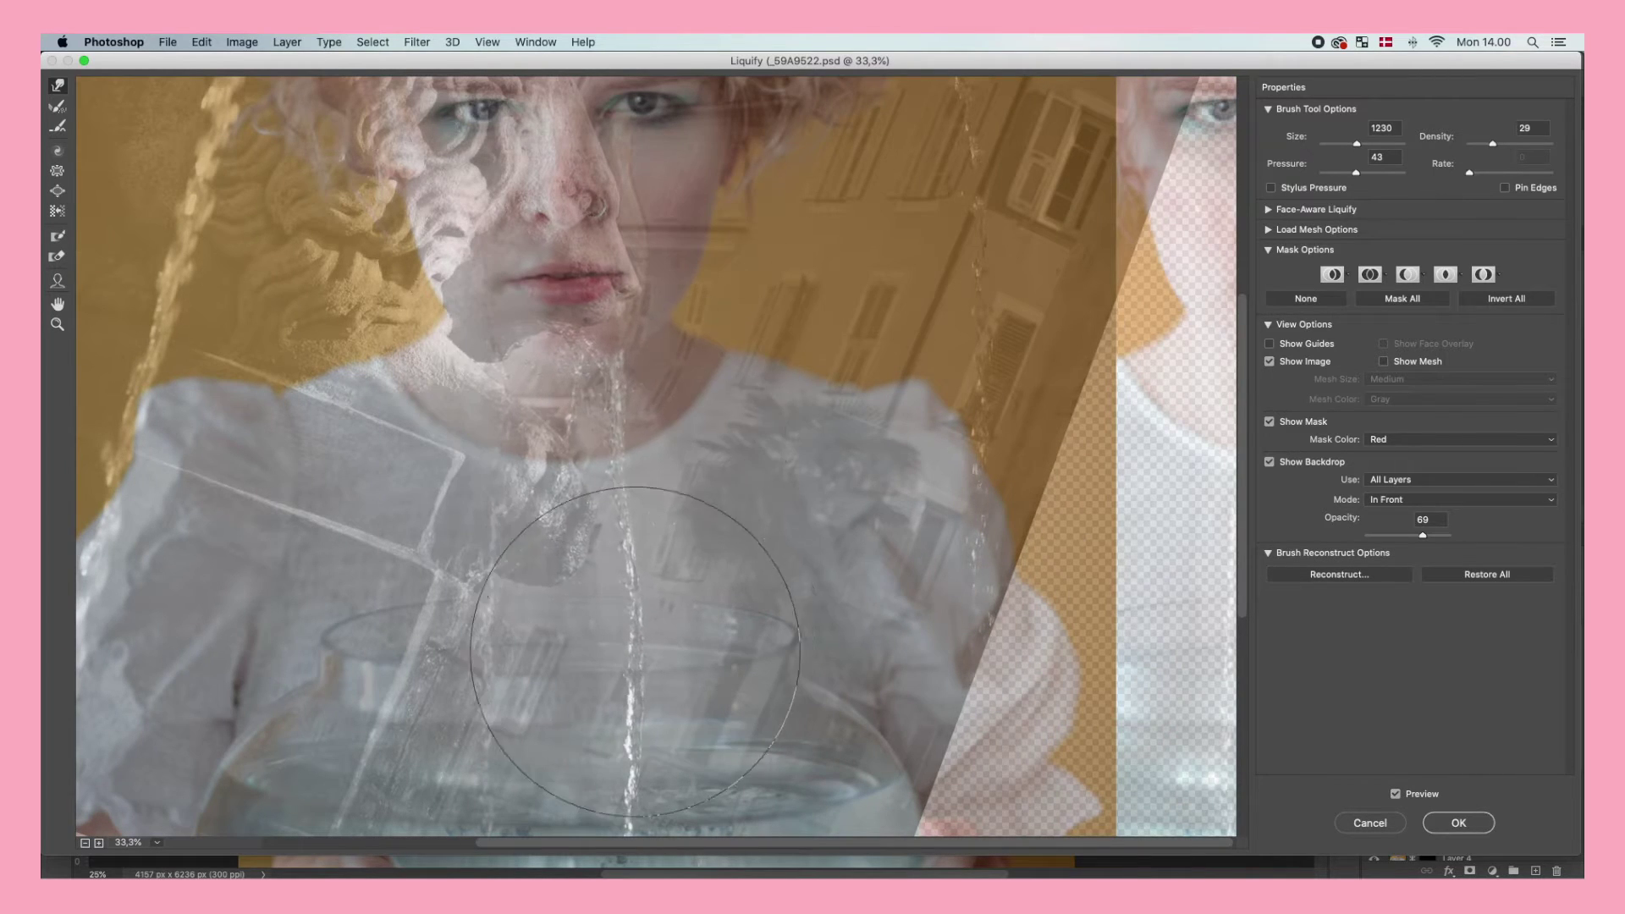
scroll(622, 436, "down", 5)
scroll(609, 423, "up", 5)
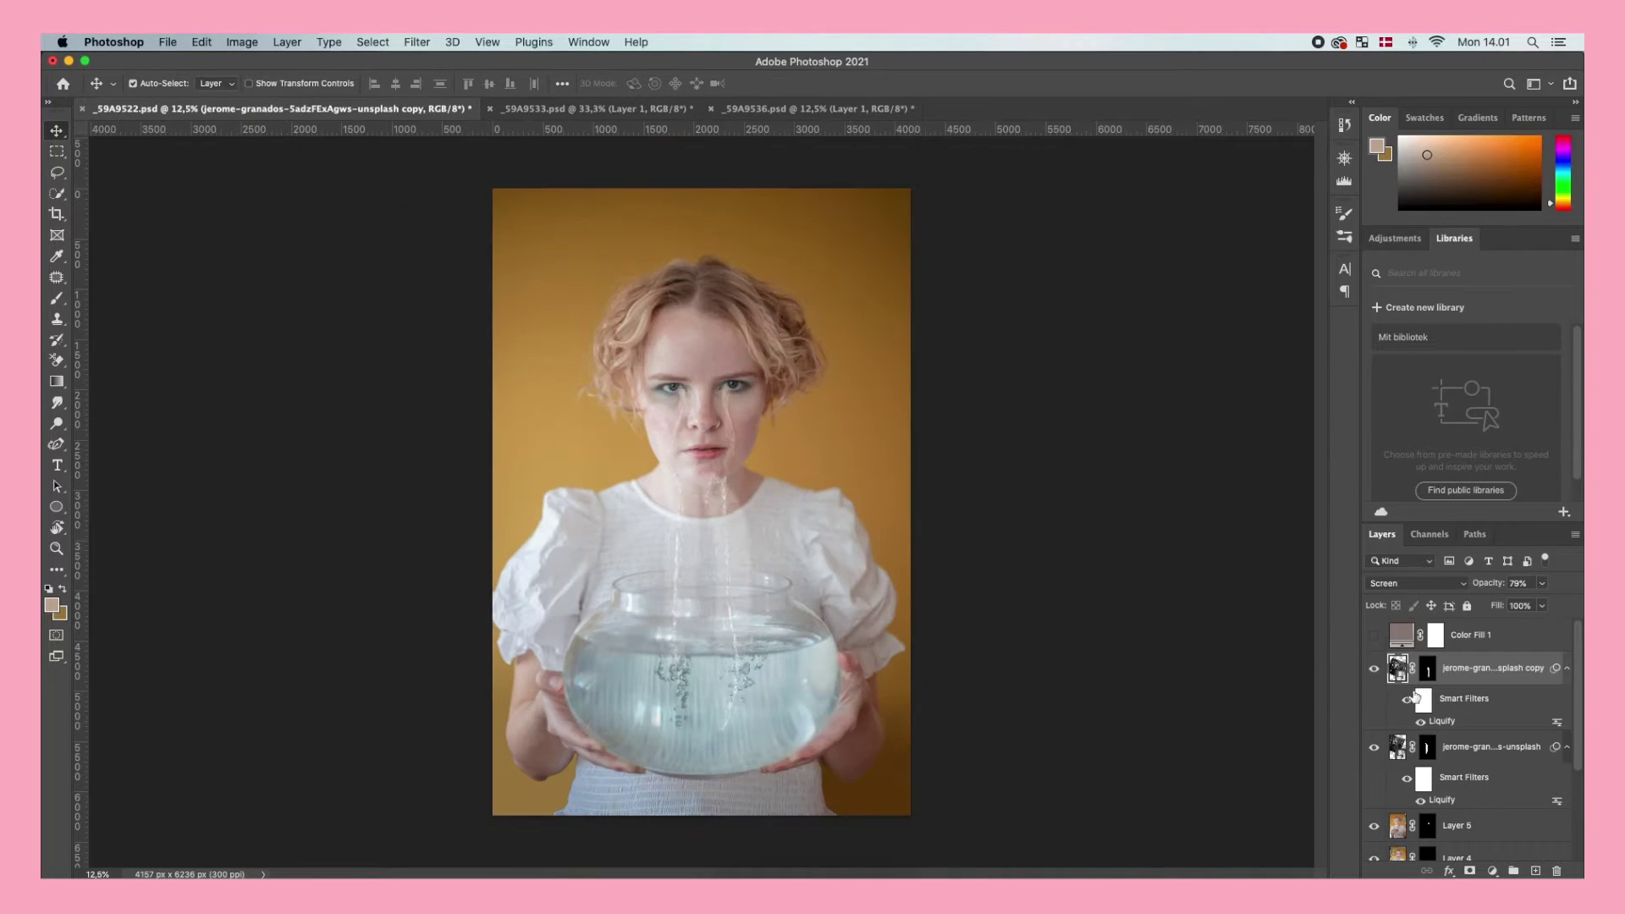
Paint black on the original fountain layer's mask to remove the stray water and haze around the cheek and jaw
left_click(1428, 747)
key("z")
left_click_drag(688, 565, 692, 575)
left_click(691, 580)
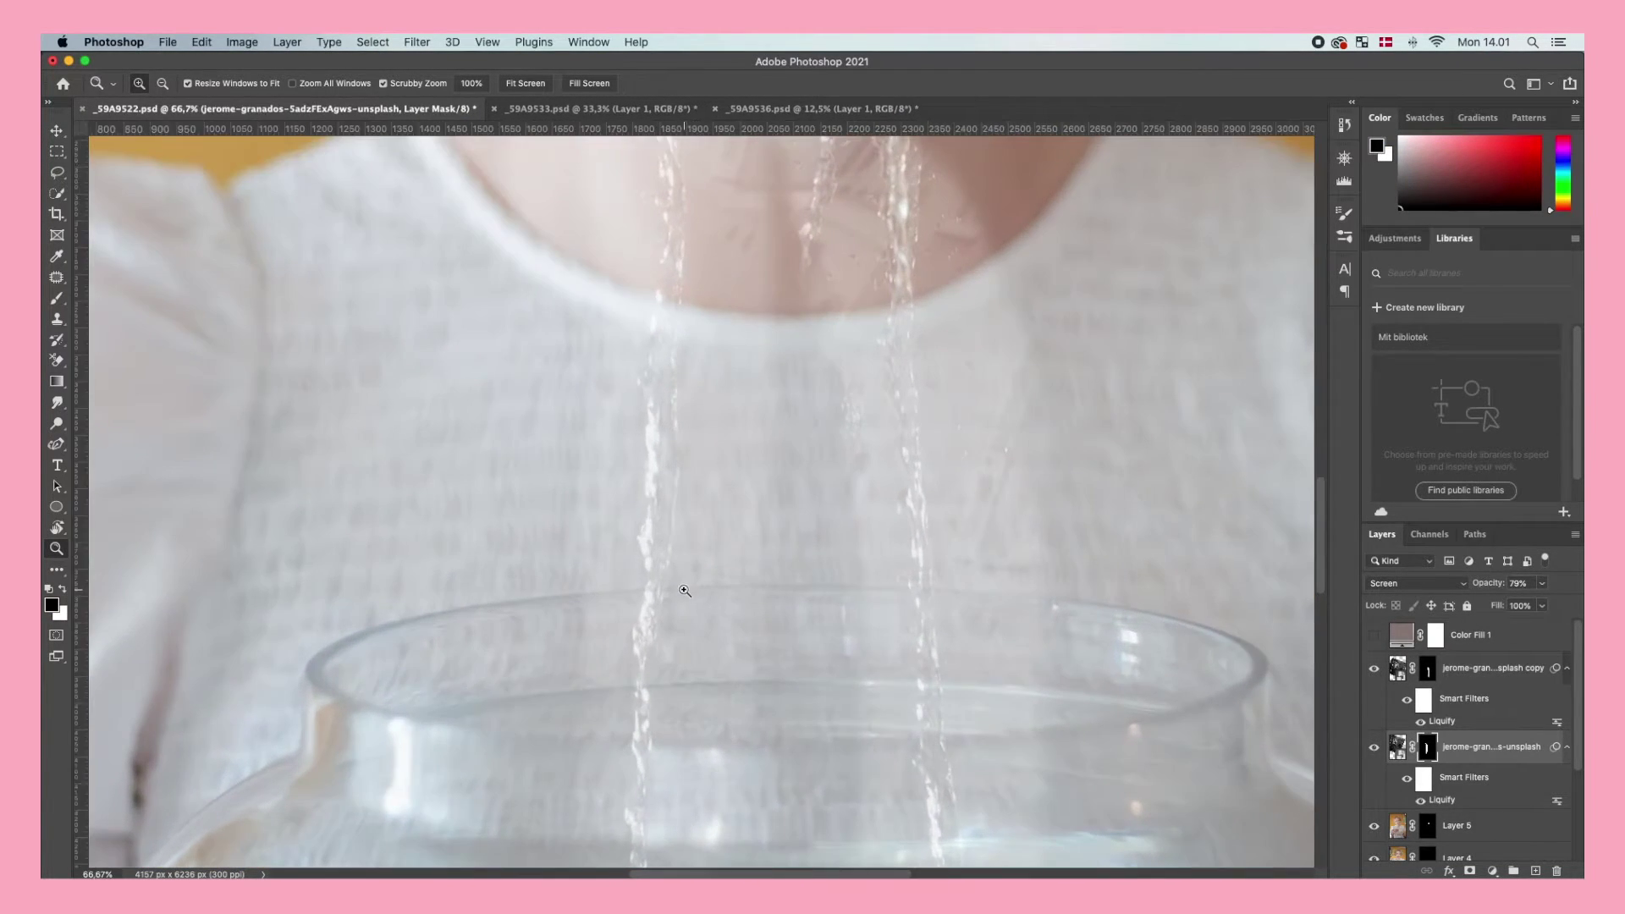
scroll(936, 641, "up", 5)
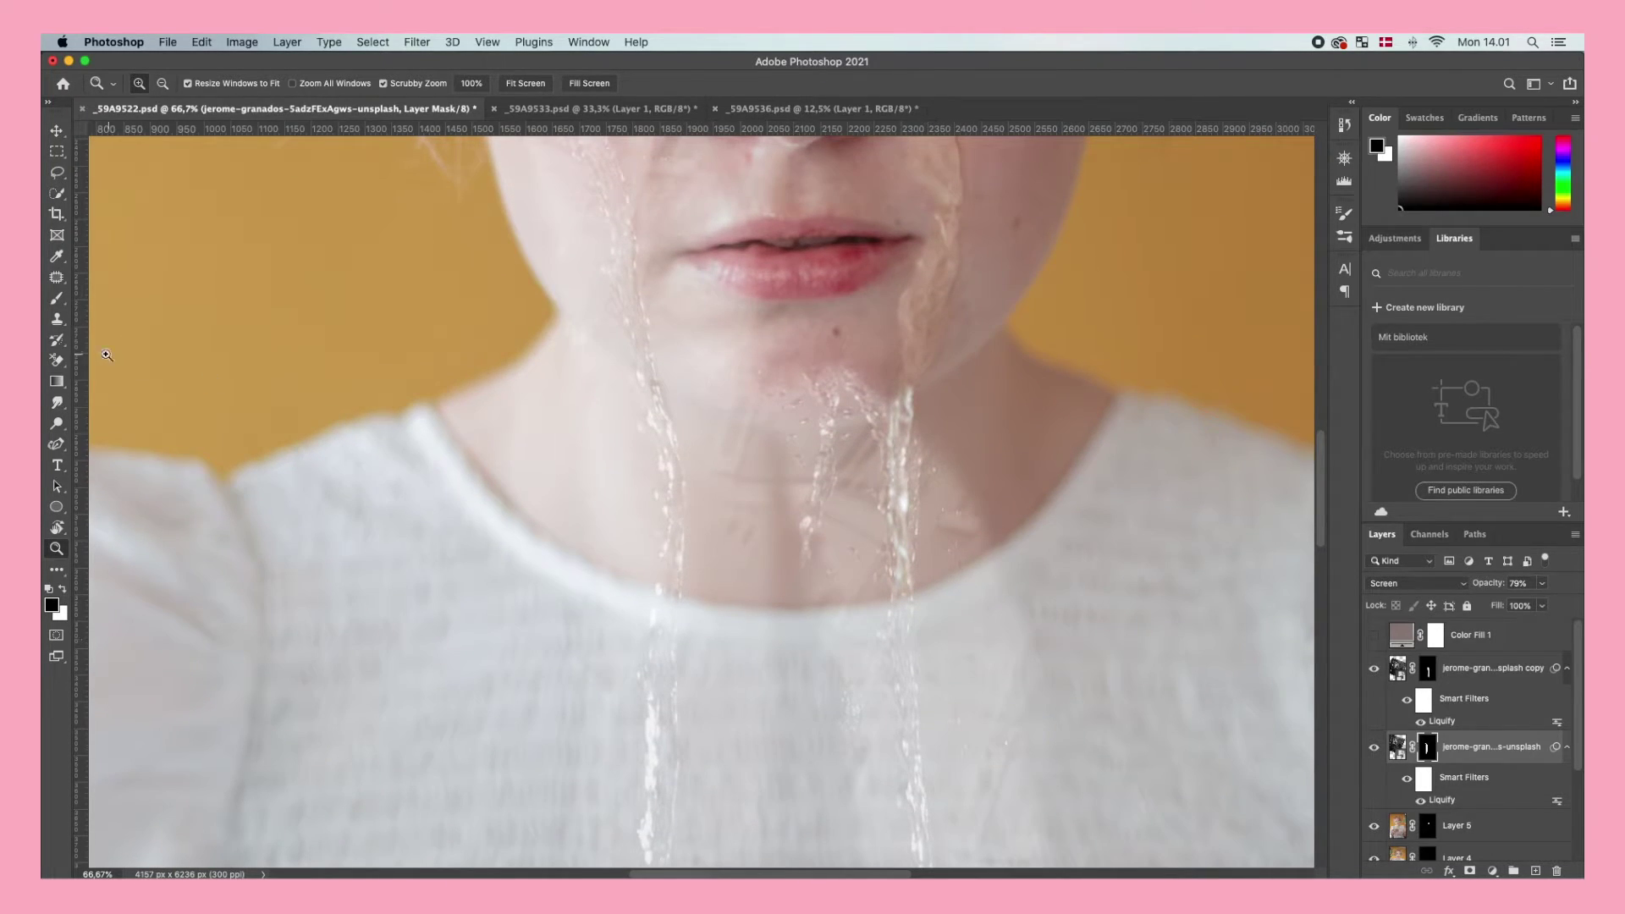
left_click(56, 298)
mouse_move(692, 440)
left_mouse_down()
mouse_move(709, 403)
mouse_move(730, 421)
mouse_move(755, 382)
mouse_move(728, 302)
left_mouse_up()
scroll(730, 229, "up", 5)
left_click_drag(643, 542, 542, 330)
Paint black on the original fountain layer's mask to clear stray water beside the stream from the neck down to the bowl
scroll(682, 474, "down", 2)
key("z")
left_click(682, 682)
key("b")
left_click_drag(560, 411, 592, 618)
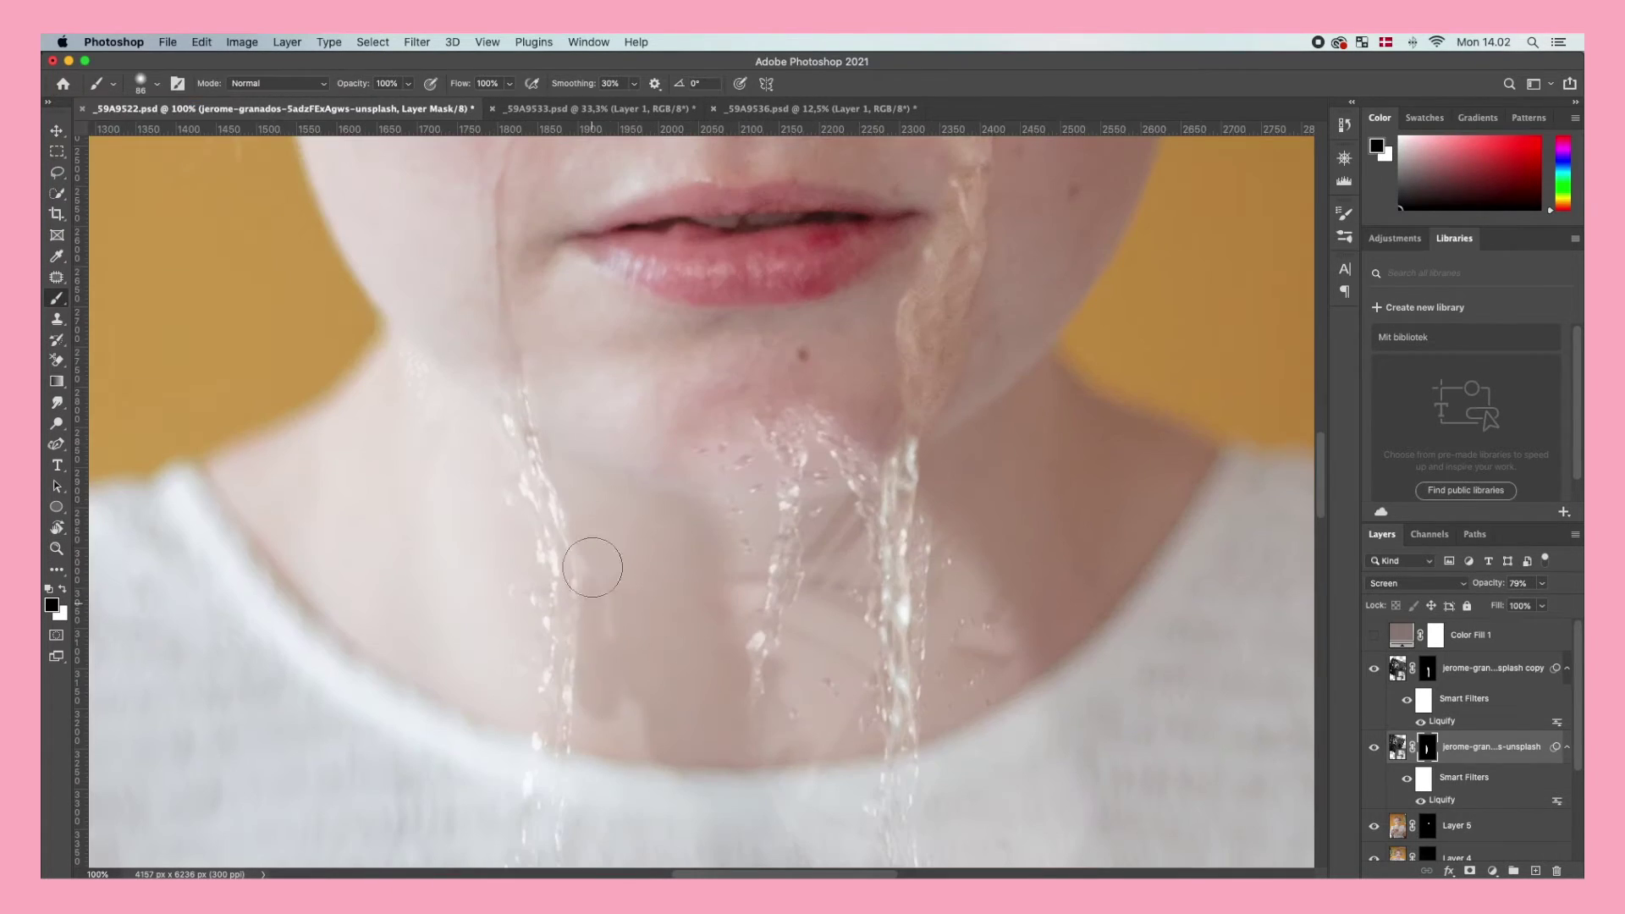
scroll(605, 602, "down", 3)
scroll(496, 689, "down", 2)
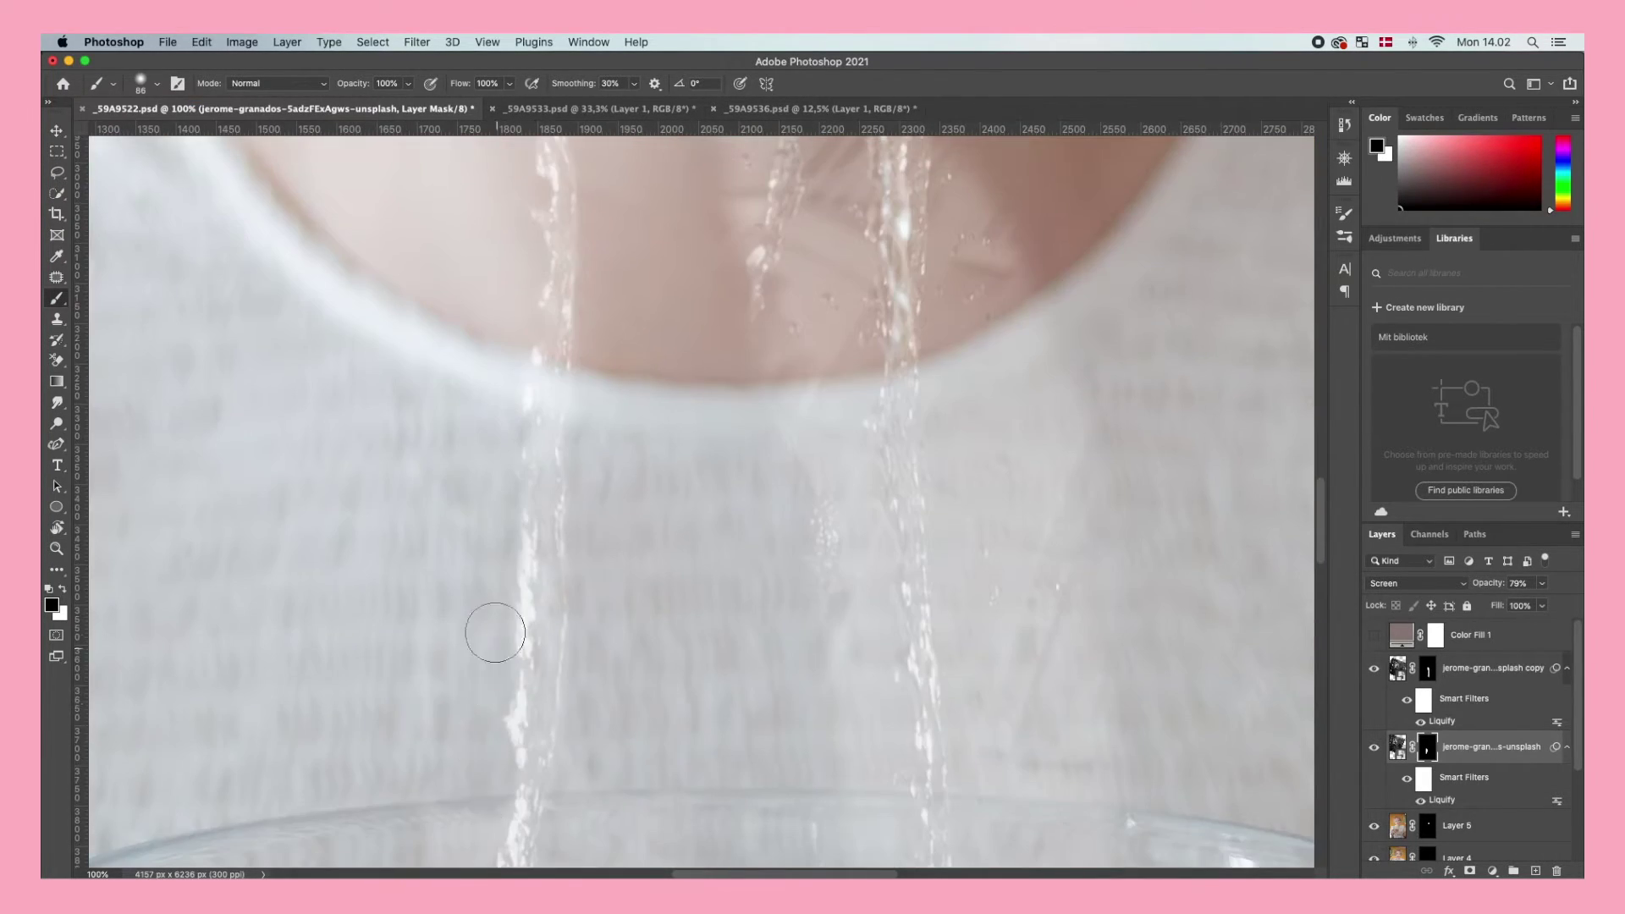
scroll(496, 689, "down", 5)
key("super+minus")
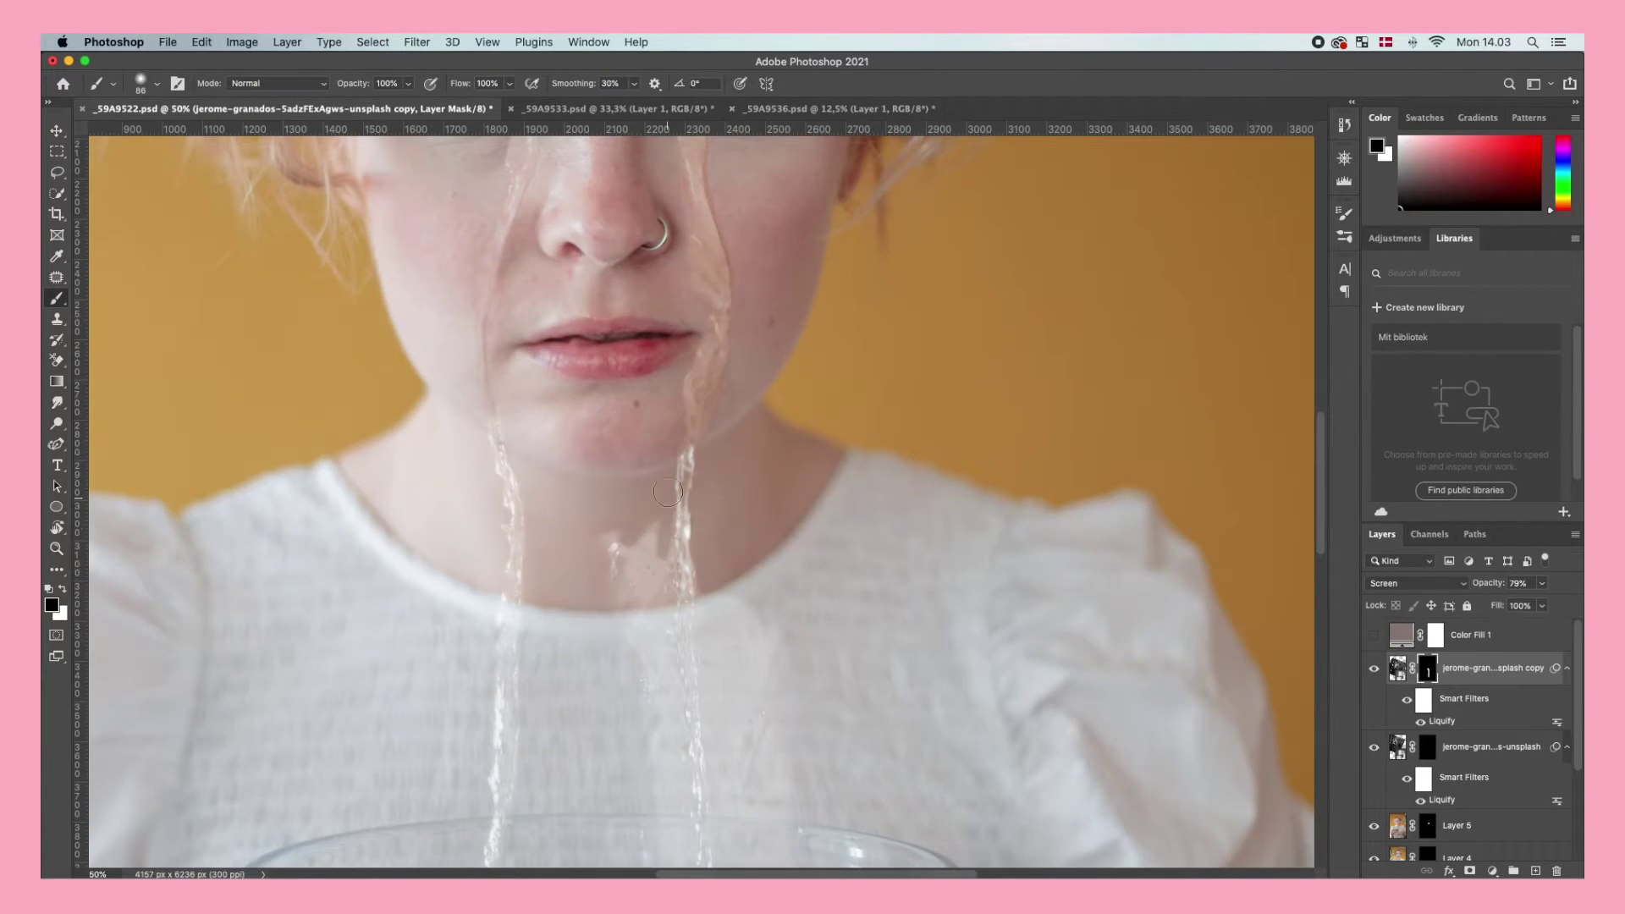
Mask out the leftover droplets and haze around the duplicated fountain stream over the neck, blouse and fishbowl
scroll(454, 550, "up", 3)
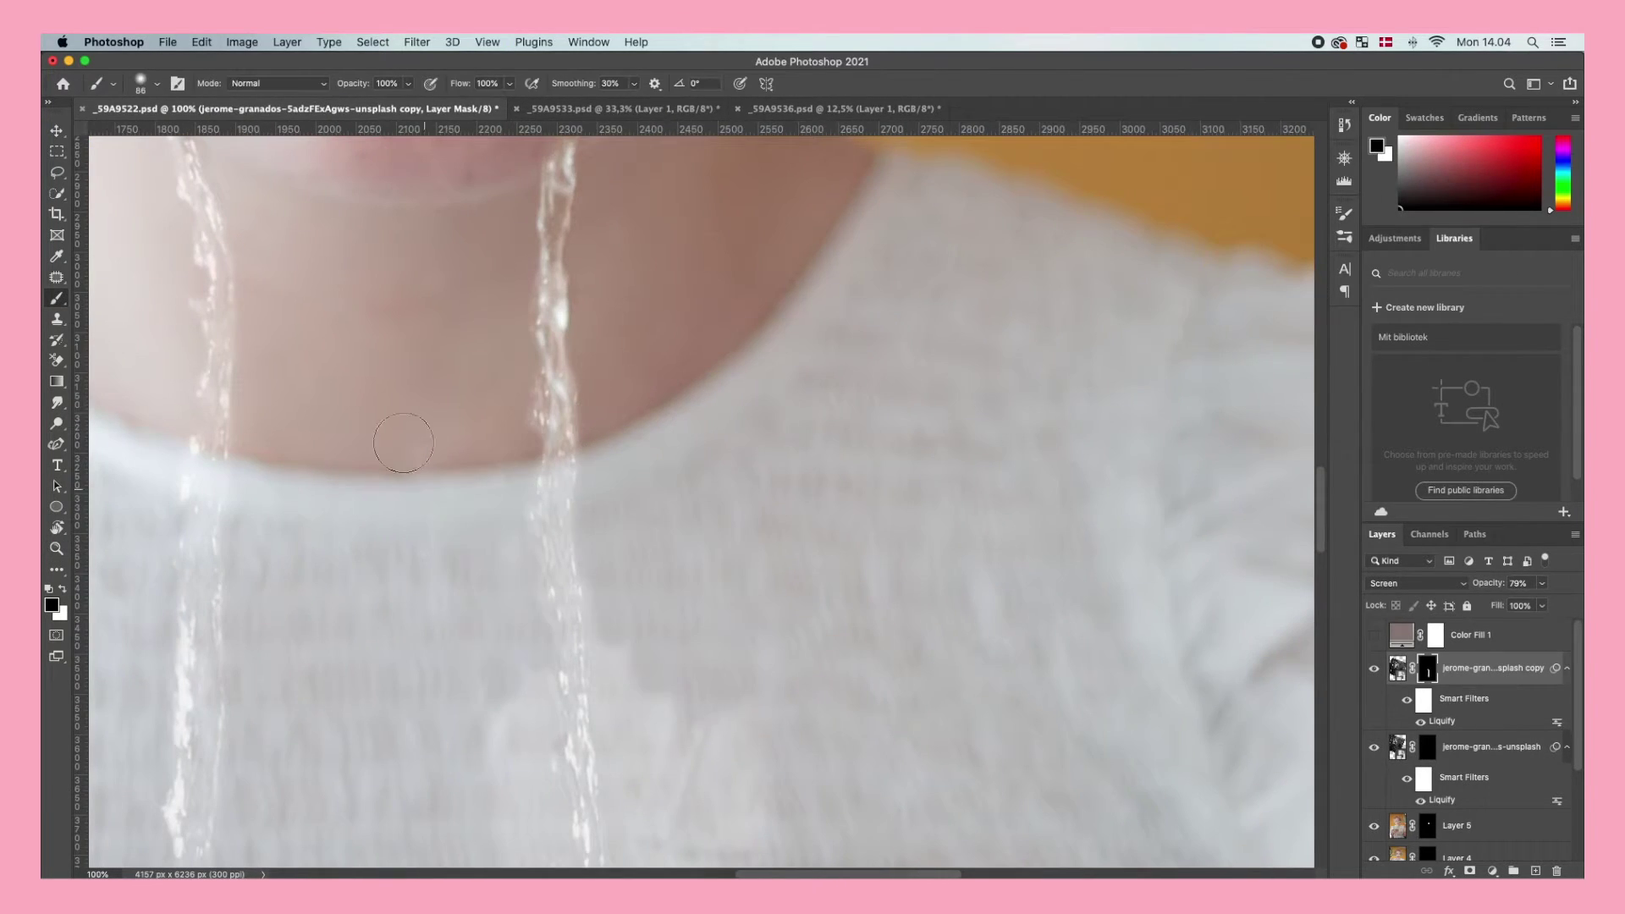
scroll(447, 503, "down", 10)
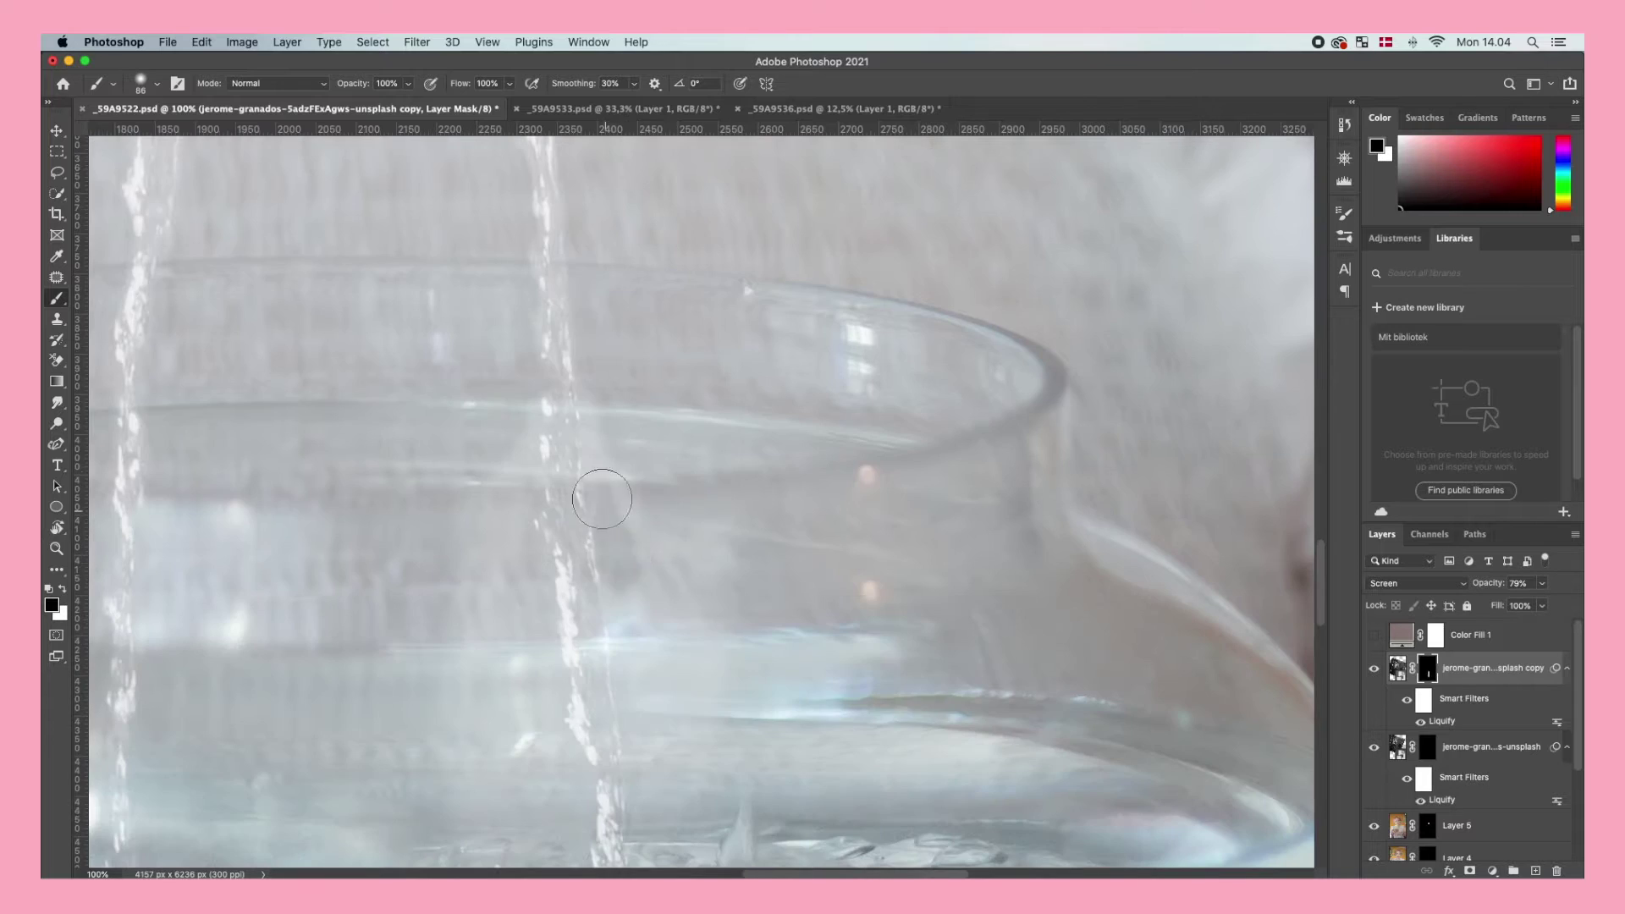
left_click_drag(602, 499, 530, 718)
scroll(530, 719, "down", 8)
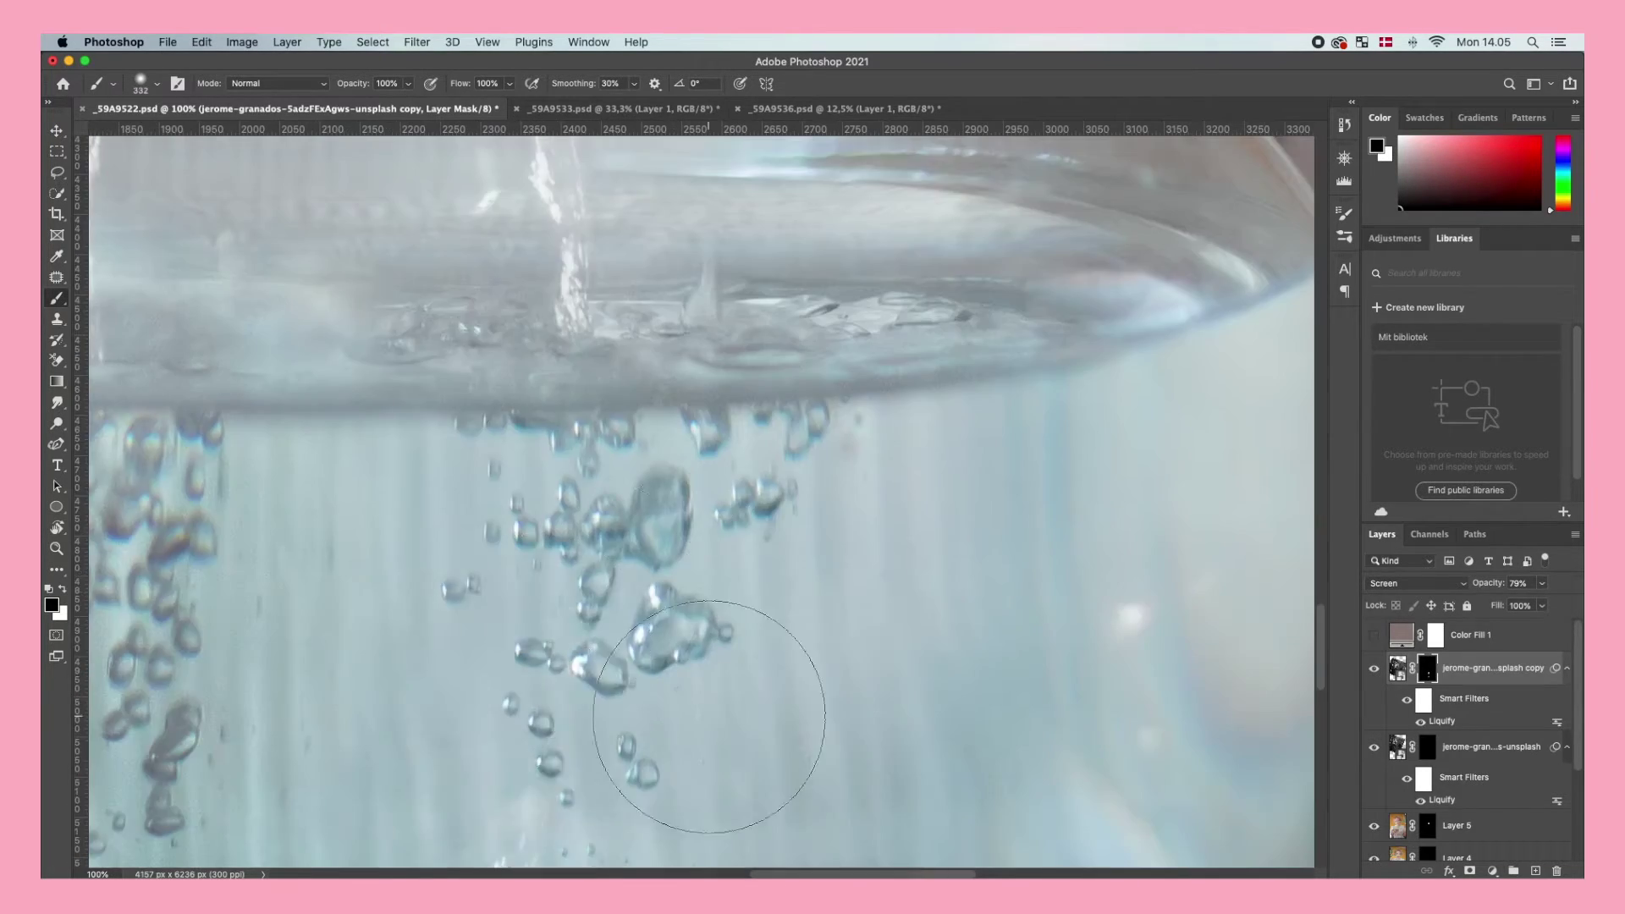
scroll(710, 716, "down", 6)
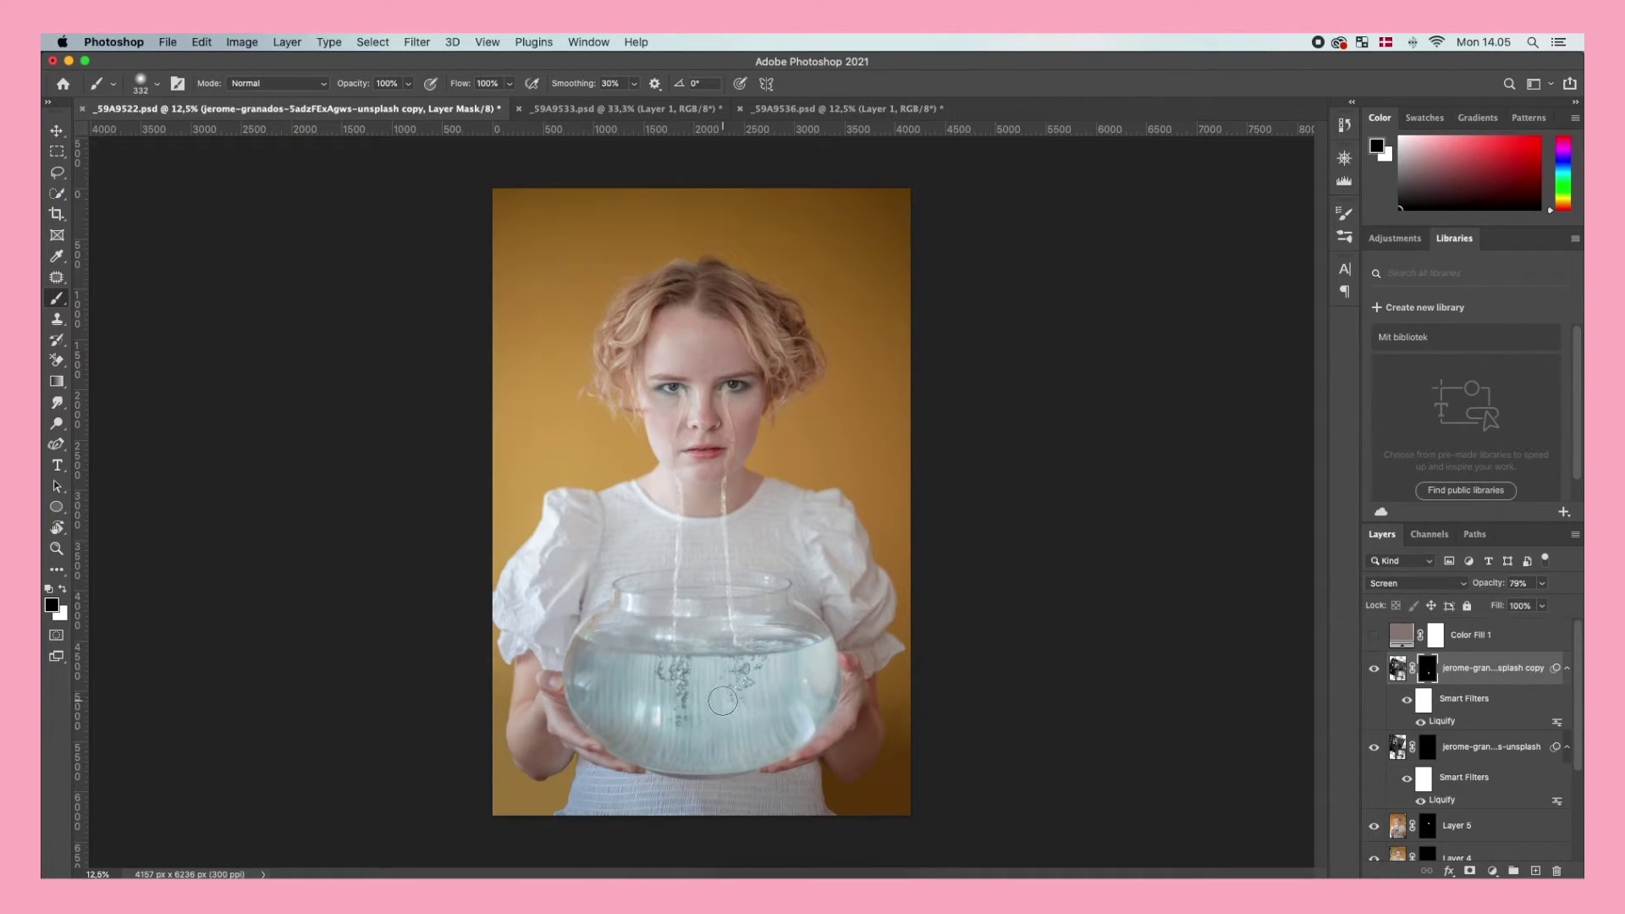
Hide both fountain stream layers and show them again to compare the portrait with and without the falling water
scroll(1498, 732, "down", 1)
scroll(1501, 729, "up", 1)
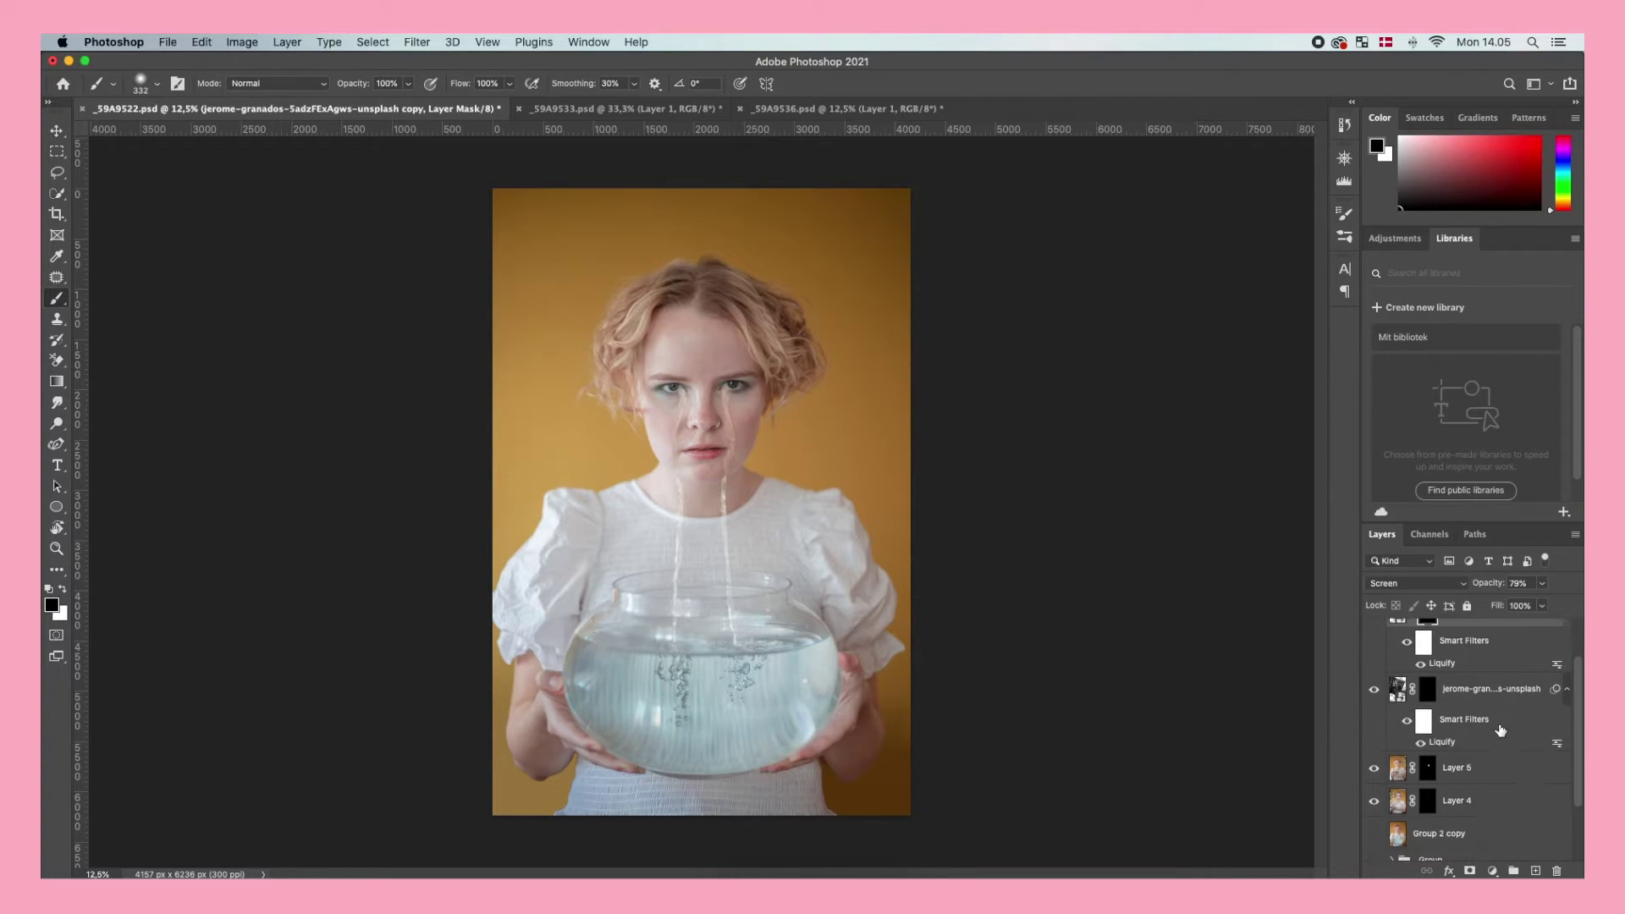
left_click(1375, 662)
left_click(1374, 737)
scroll(1374, 742, "down", 2)
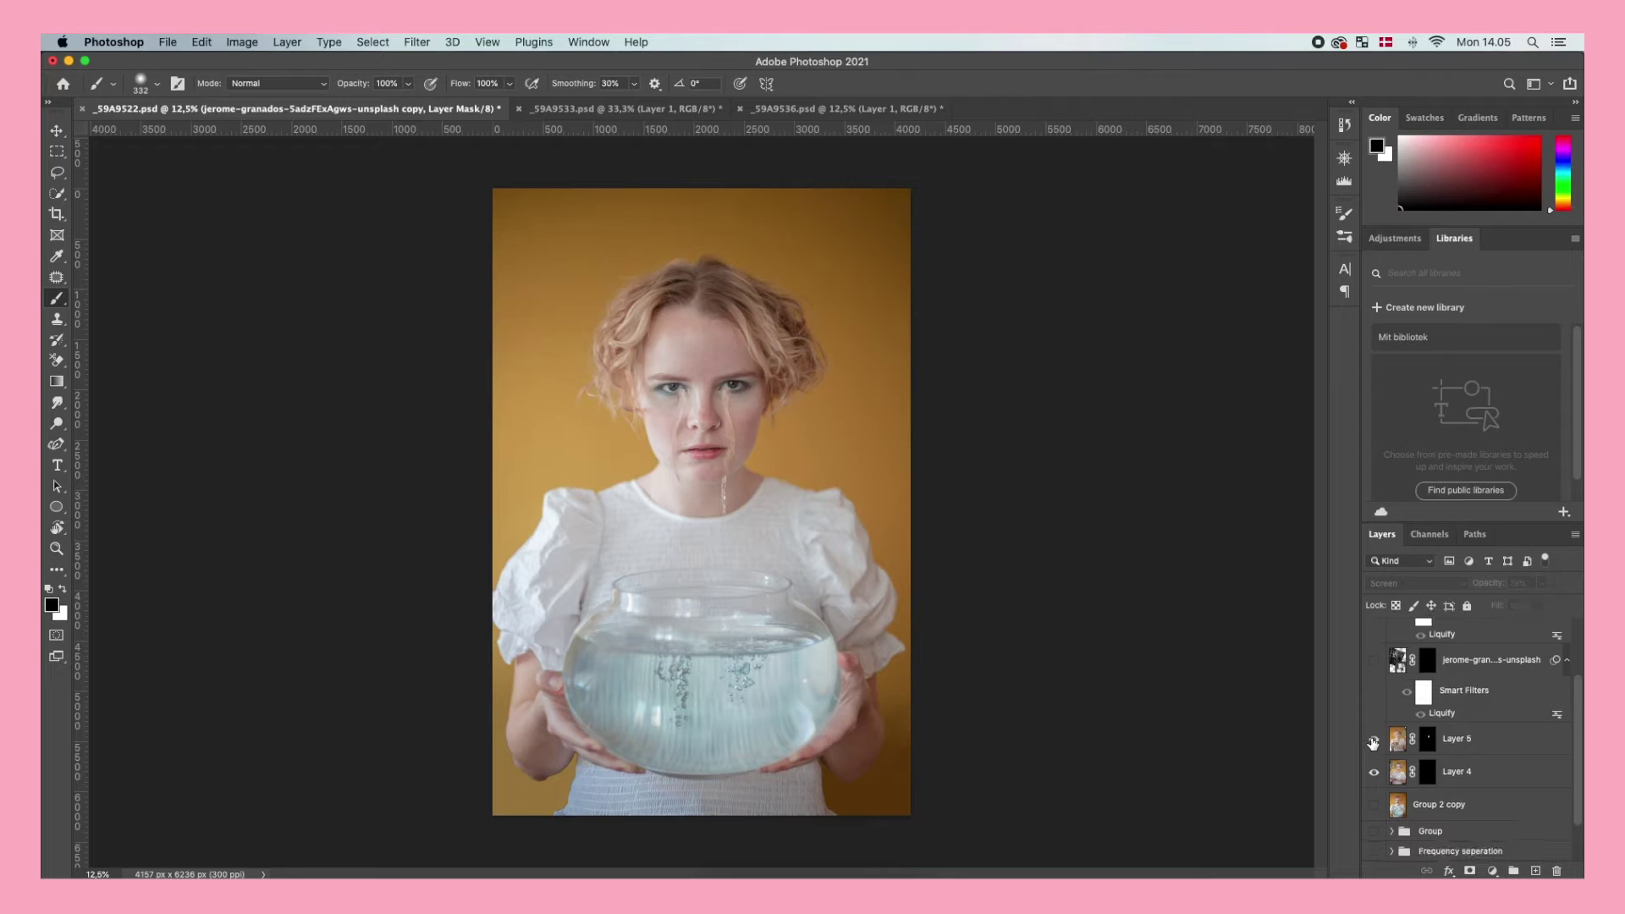
scroll(1373, 743, "up", 2)
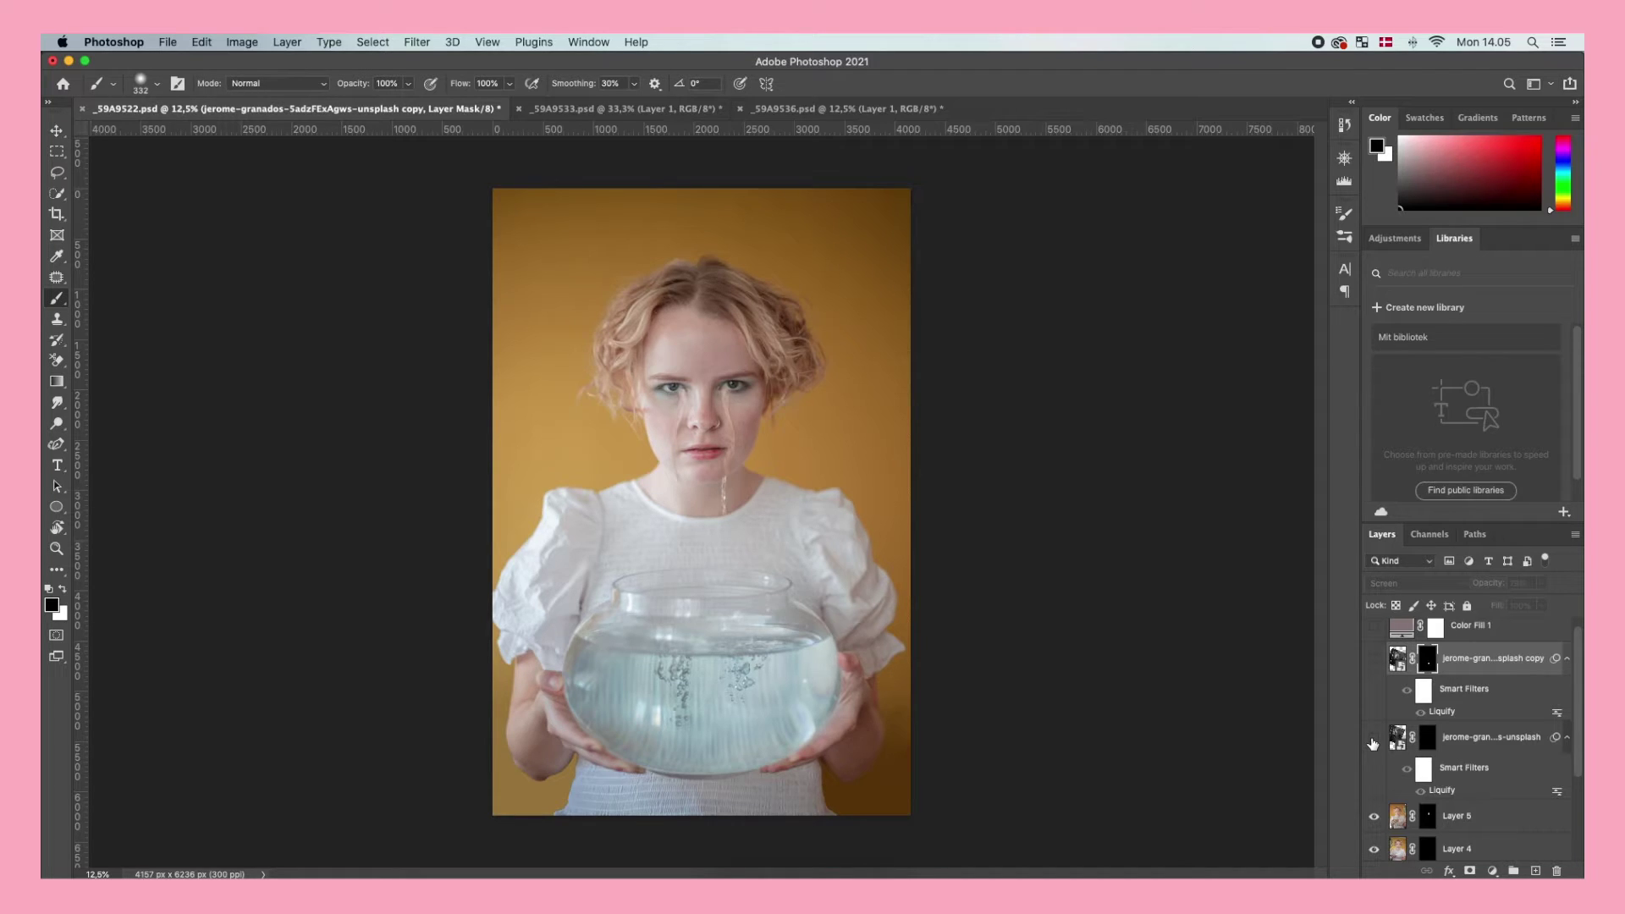
left_click(1373, 743)
scroll(1436, 725, "down", 2)
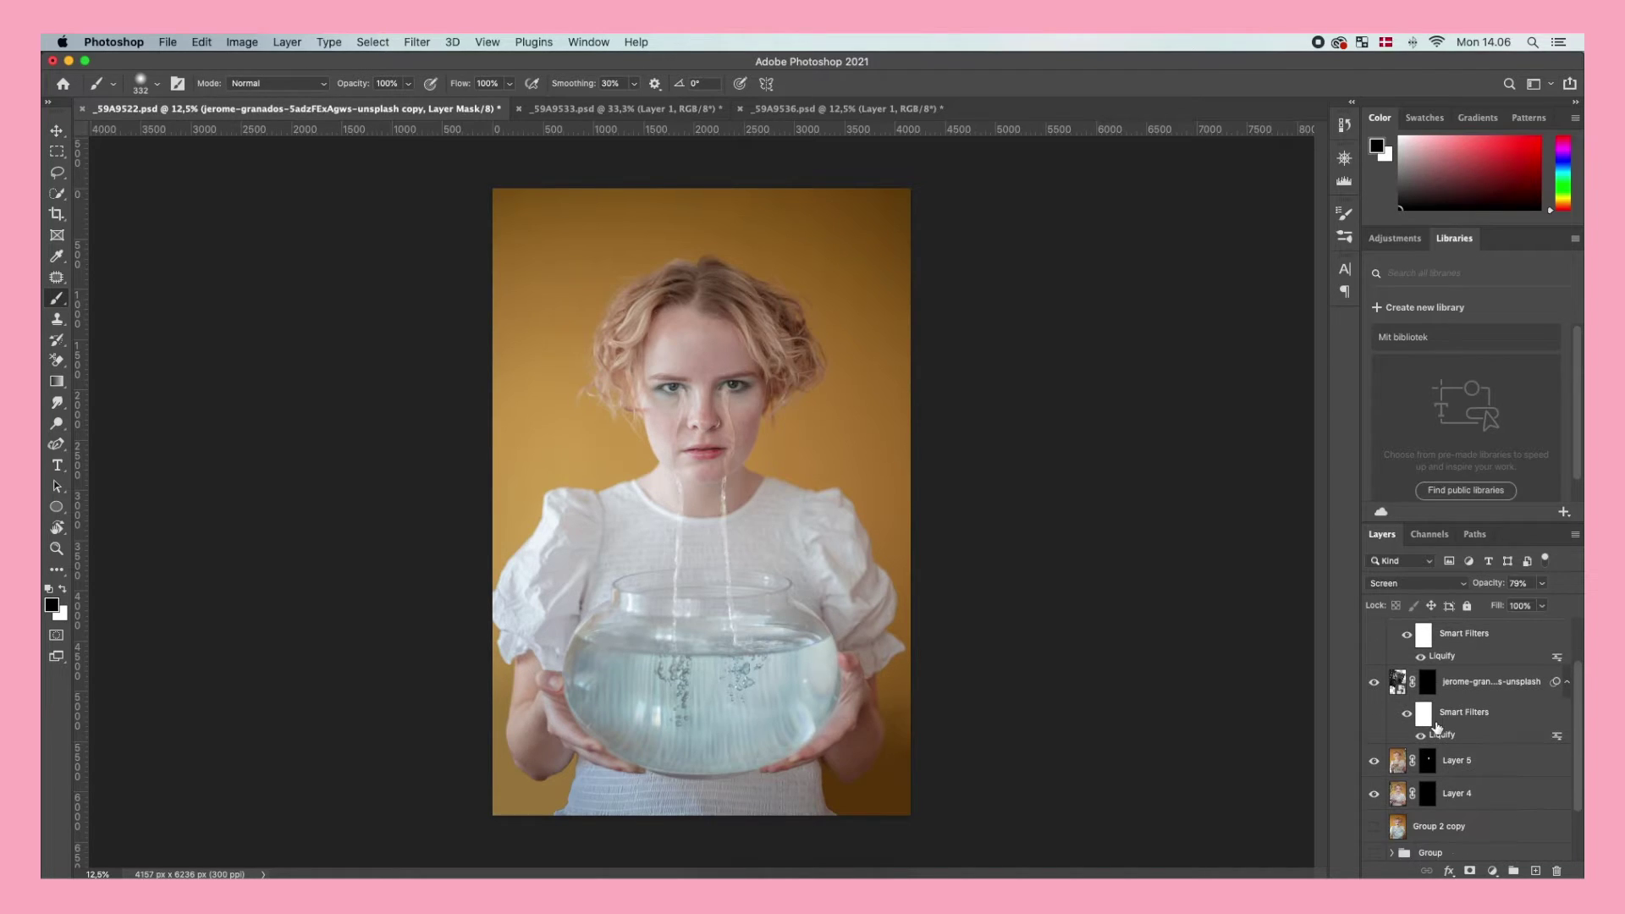
Add a darkening Curves adjustment layer directly above Group 2 copy and invert its mask to black
left_click(1459, 824)
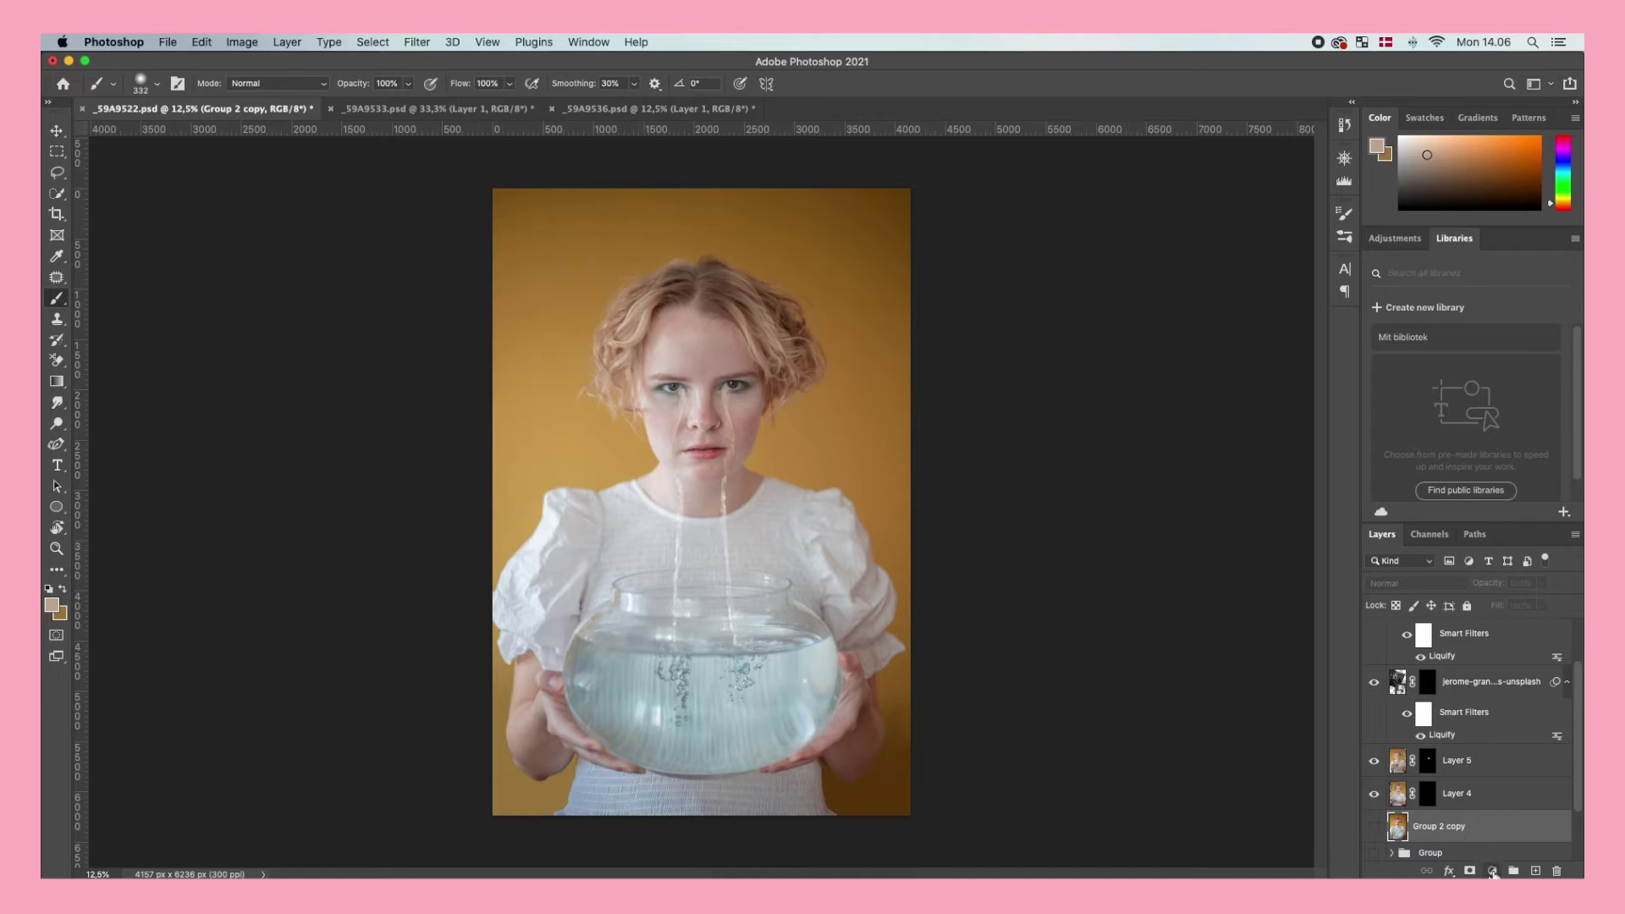
left_click(1492, 870)
left_click(1492, 645)
left_click_drag(1140, 486, 1143, 491)
left_click(1033, 288)
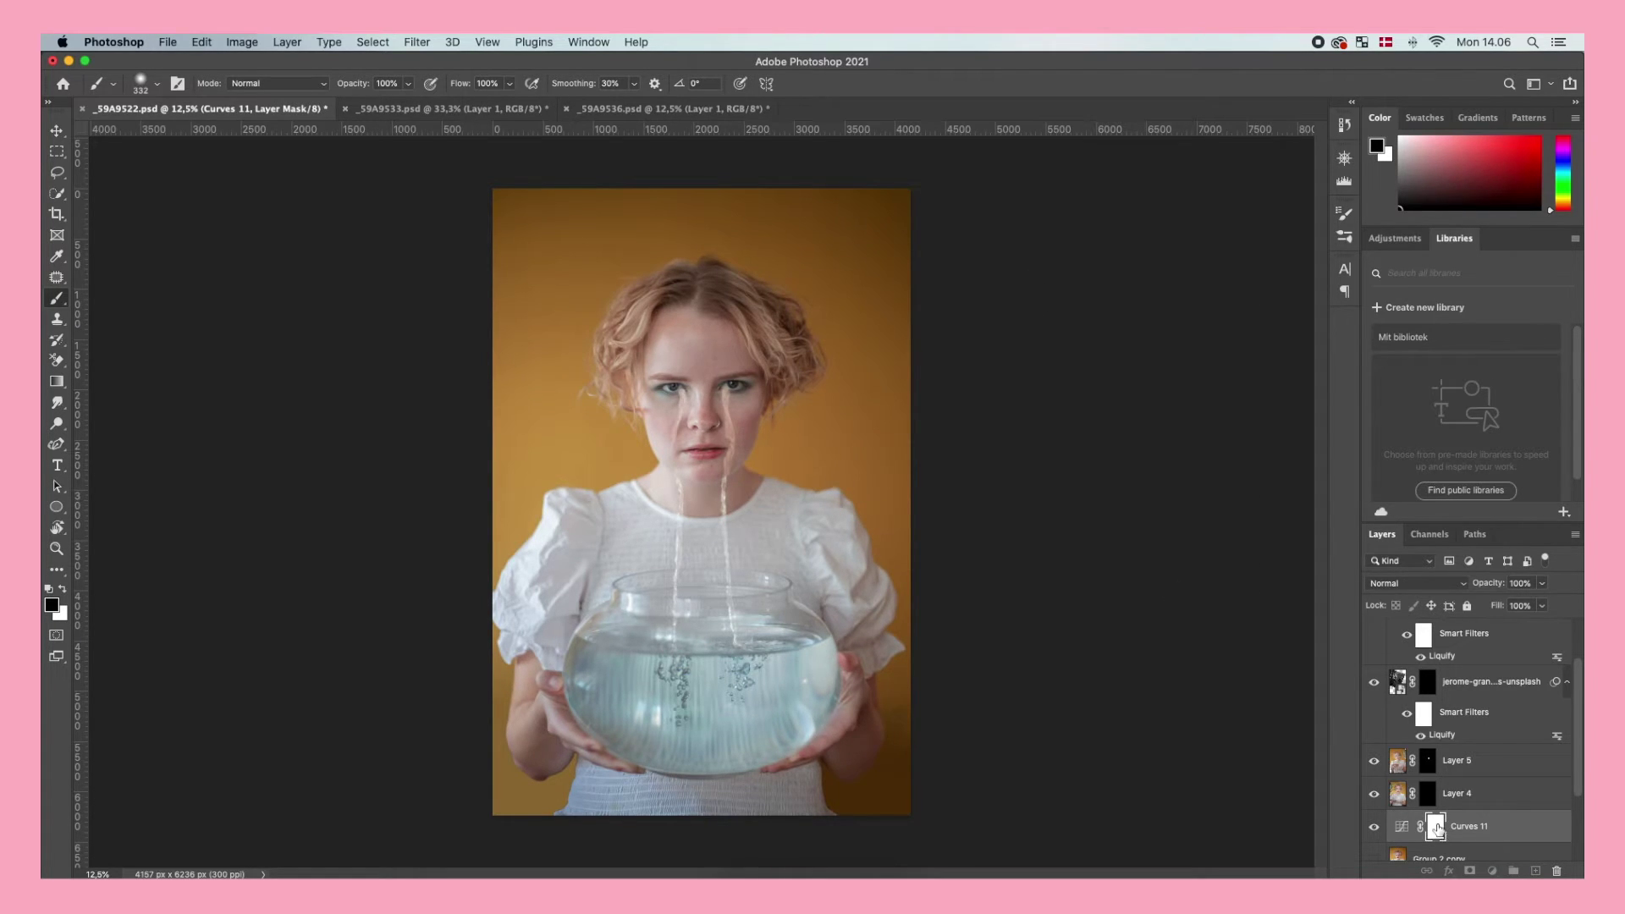
key("super+i")
scroll(1430, 827, "down", 2)
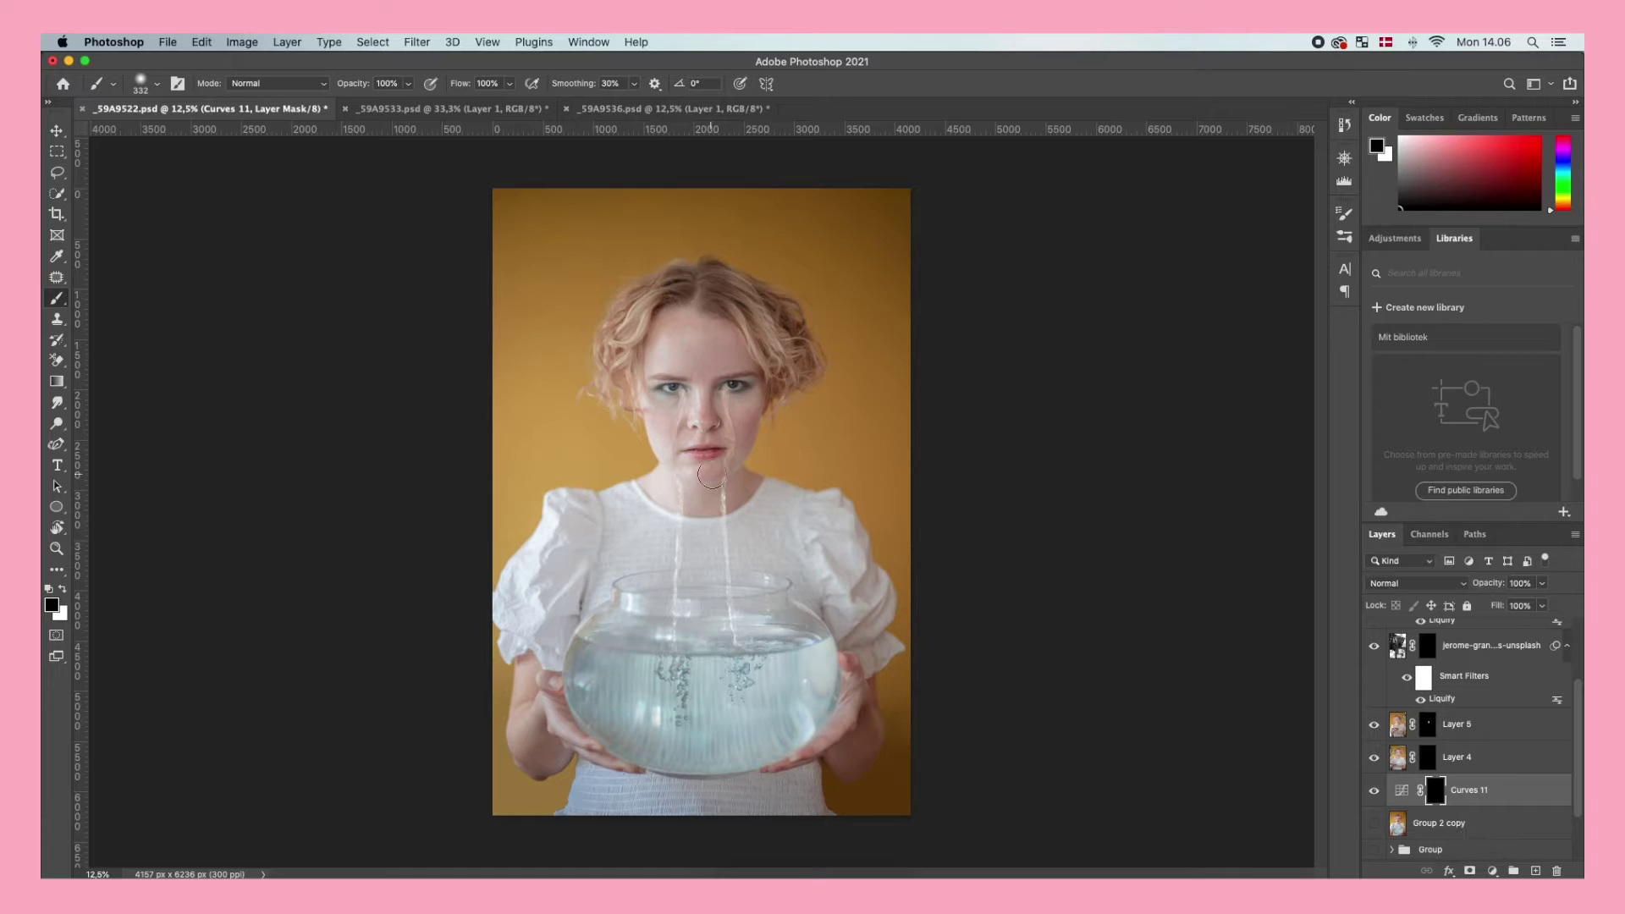
Paint white on the Curves mask with a soft 118 px brush to add shadow along the tear beside the nose ring
key("z")
left_click(743, 420)
left_click(64, 590)
left_click(56, 298)
left_click(149, 83)
mouse_move(213, 134)
left_mouse_down()
mouse_move(171, 134)
mouse_move(131, 171)
left_mouse_up()
left_click(183, 134)
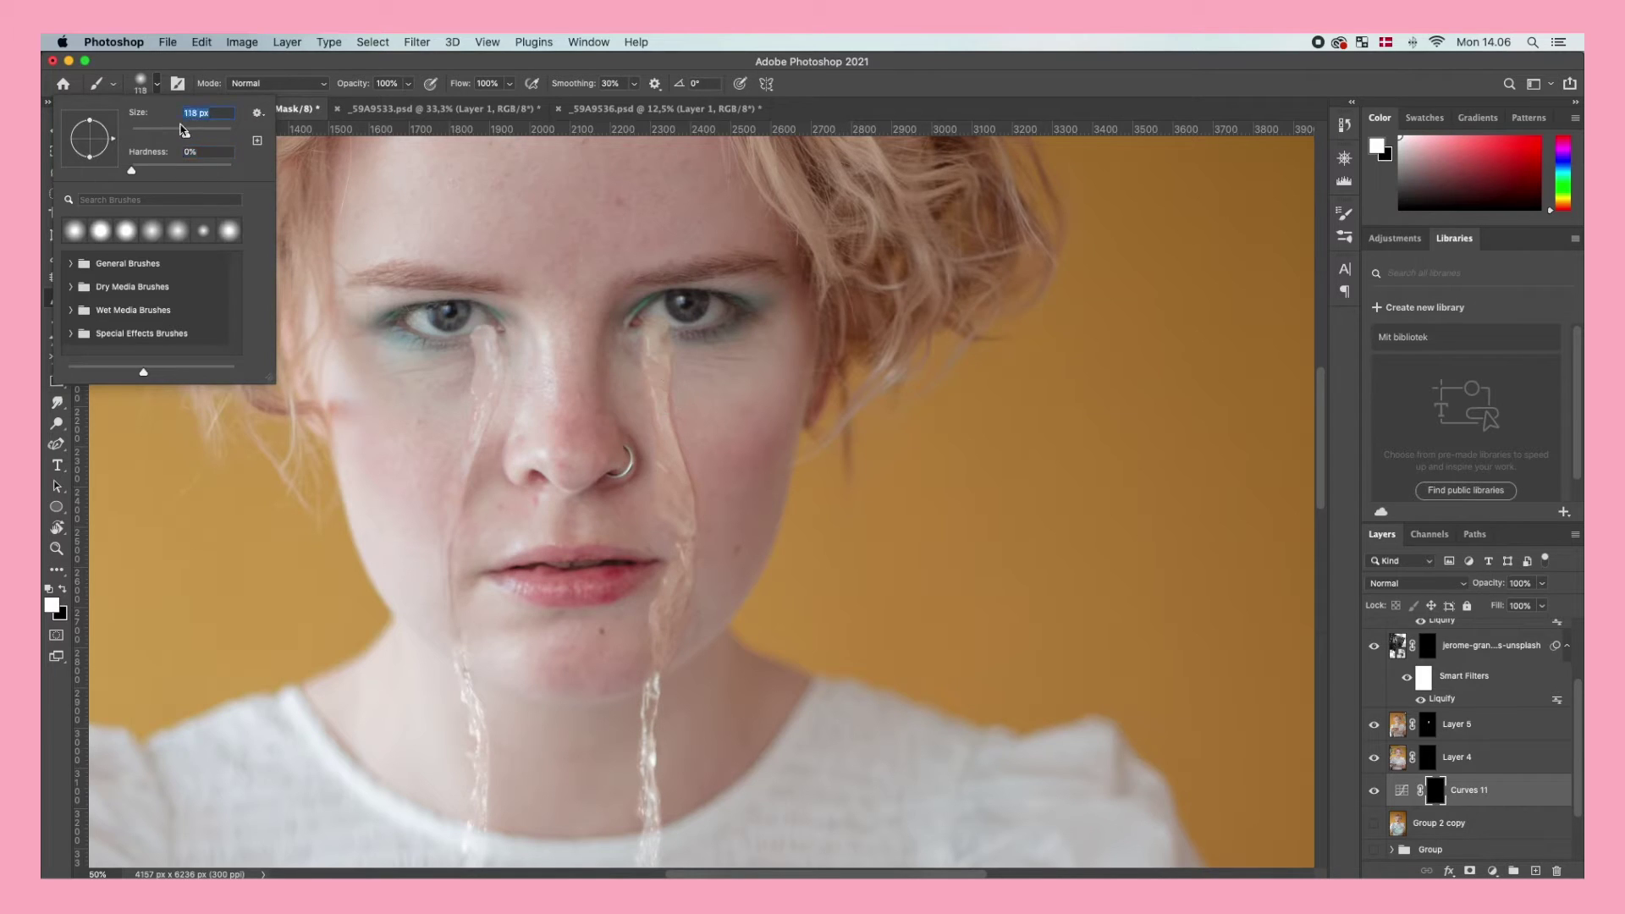
left_click(156, 84)
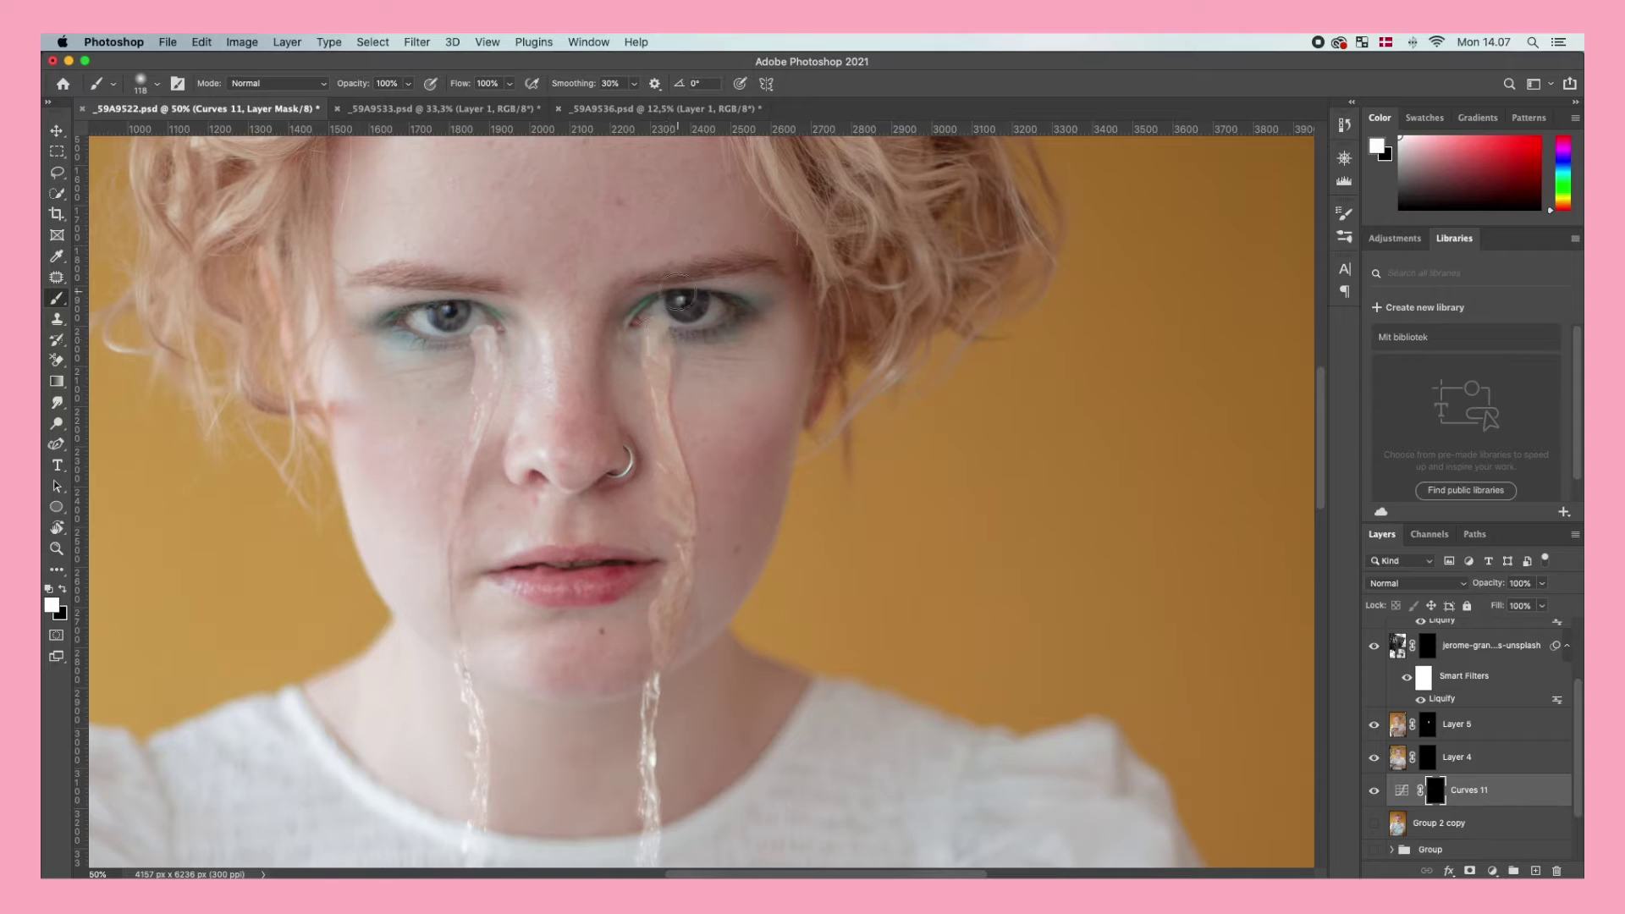
left_click_drag(668, 367, 666, 420)
Readjust the midpoint of the tear-shadow curve and refine its mask along the same tear from the eye to the chin
double_click(1402, 790)
left_click_drag(1143, 495, 1139, 486)
left_click(1033, 290)
left_click(1434, 790)
key("x")
left_click_drag(670, 363, 695, 391)
key("x")
left_click_drag(666, 616, 670, 650)
Reduce the brush to 73 px and paint finer shadows on the Curves mask beside the tears below both eyes
key("z")
left_click_drag(658, 347, 754, 343)
key("b")
right_click(774, 337)
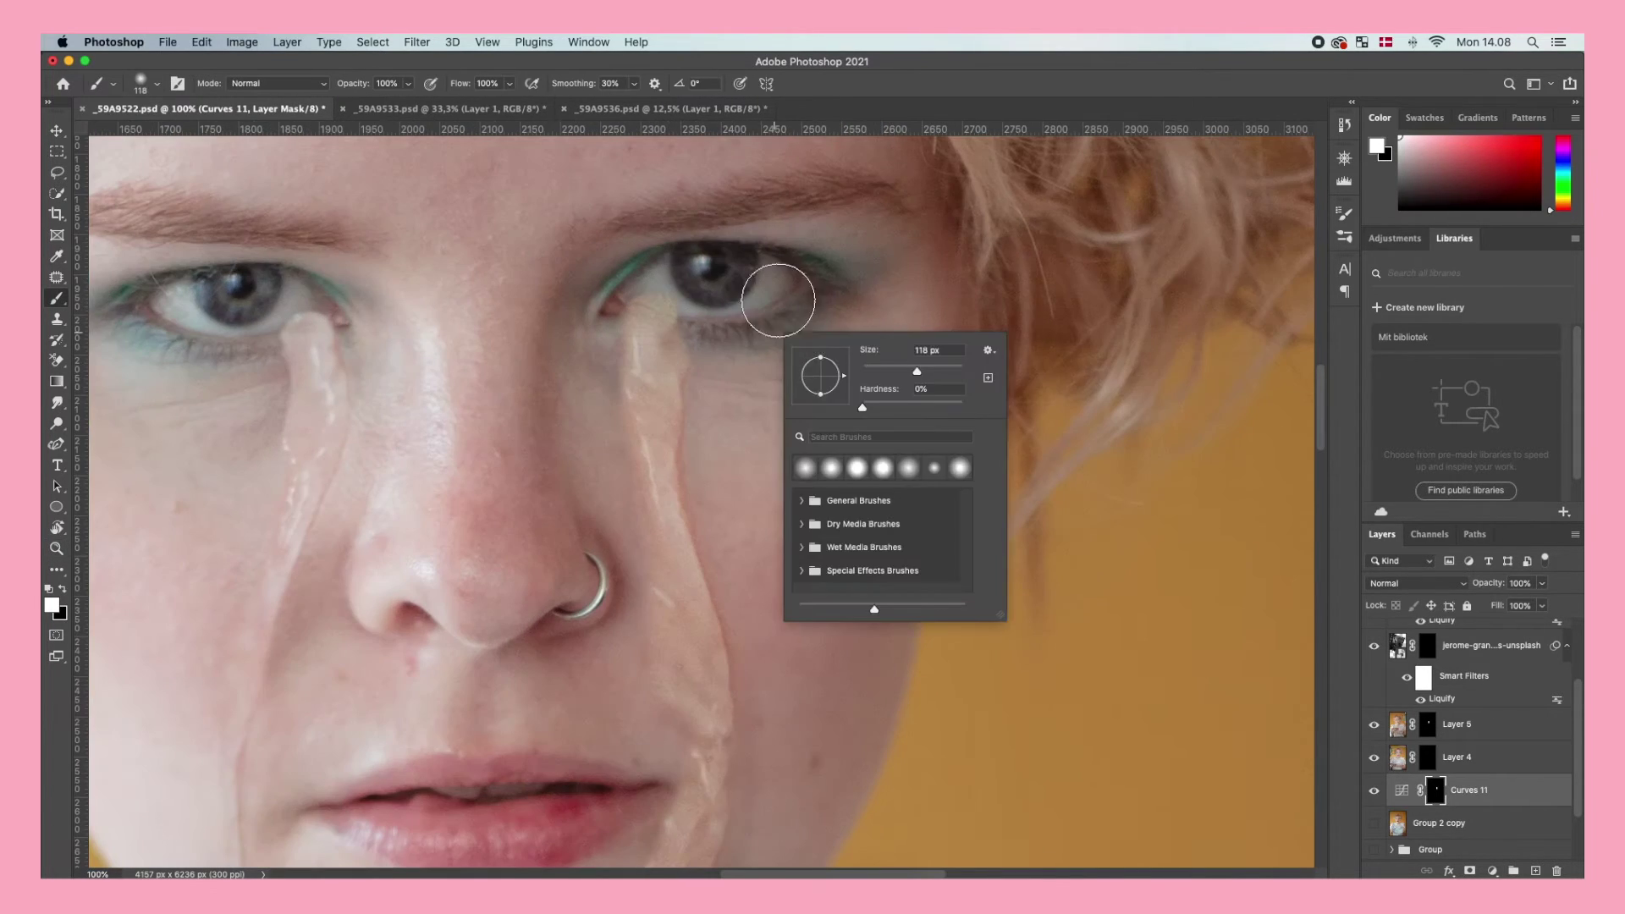
left_click_drag(917, 370, 900, 371)
key("Return")
left_click_drag(690, 300, 757, 288)
scroll(358, 398, "down", 3)
scroll(358, 398, "left", 3)
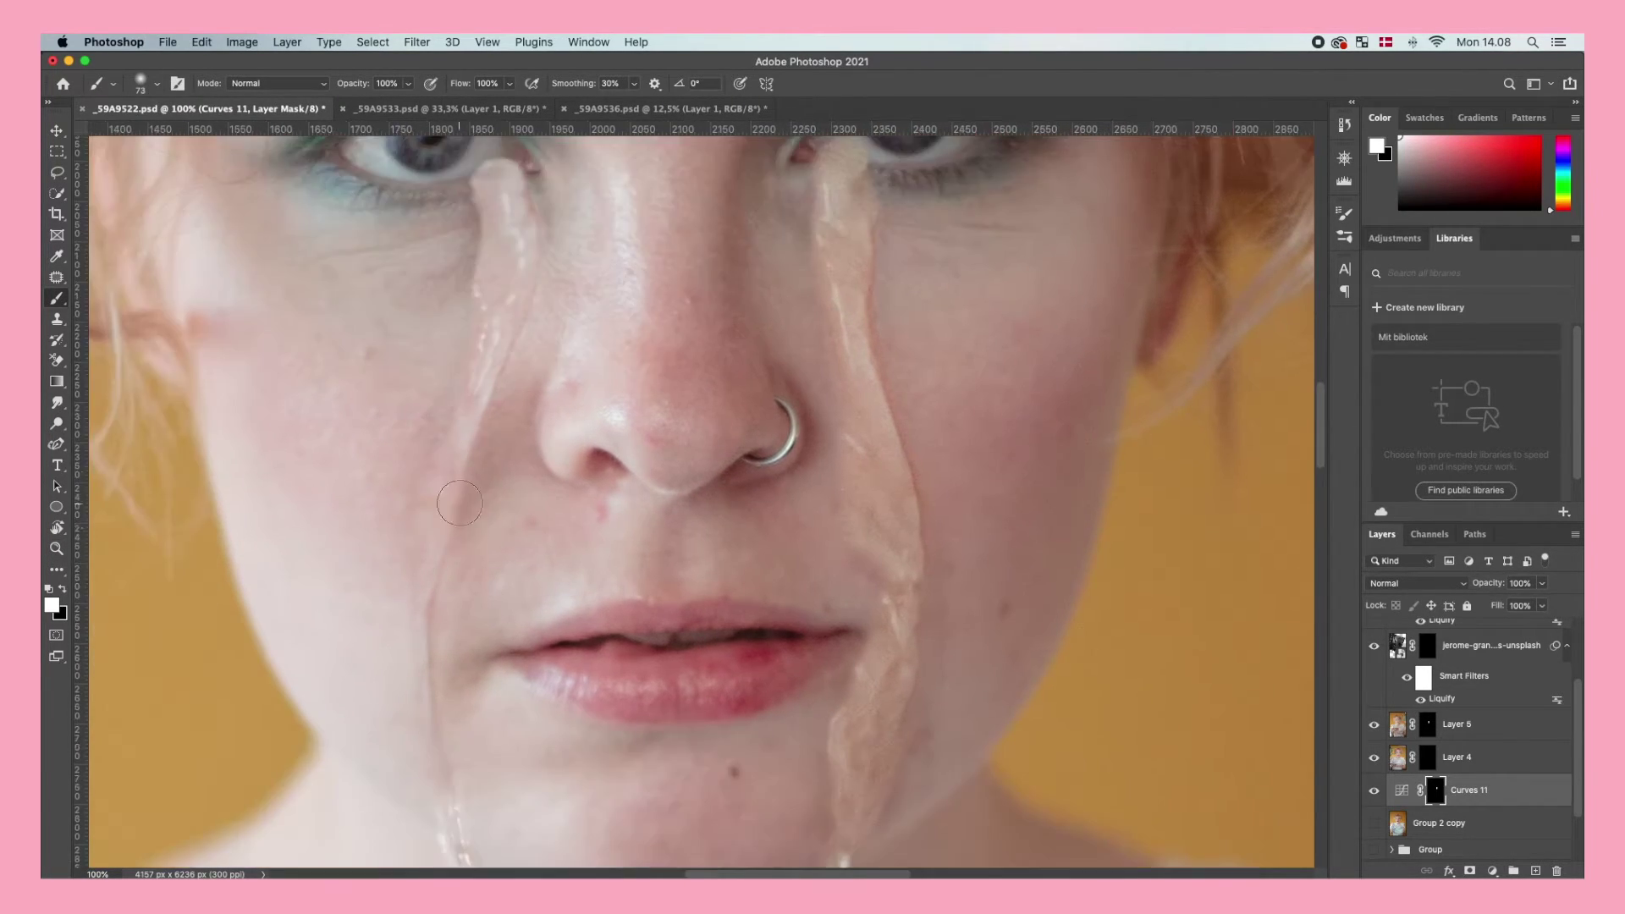
key("super+minus")
key("super+minus")
key("super+minus")
key("super+minus")
key("super+minus")
key("super+minus")
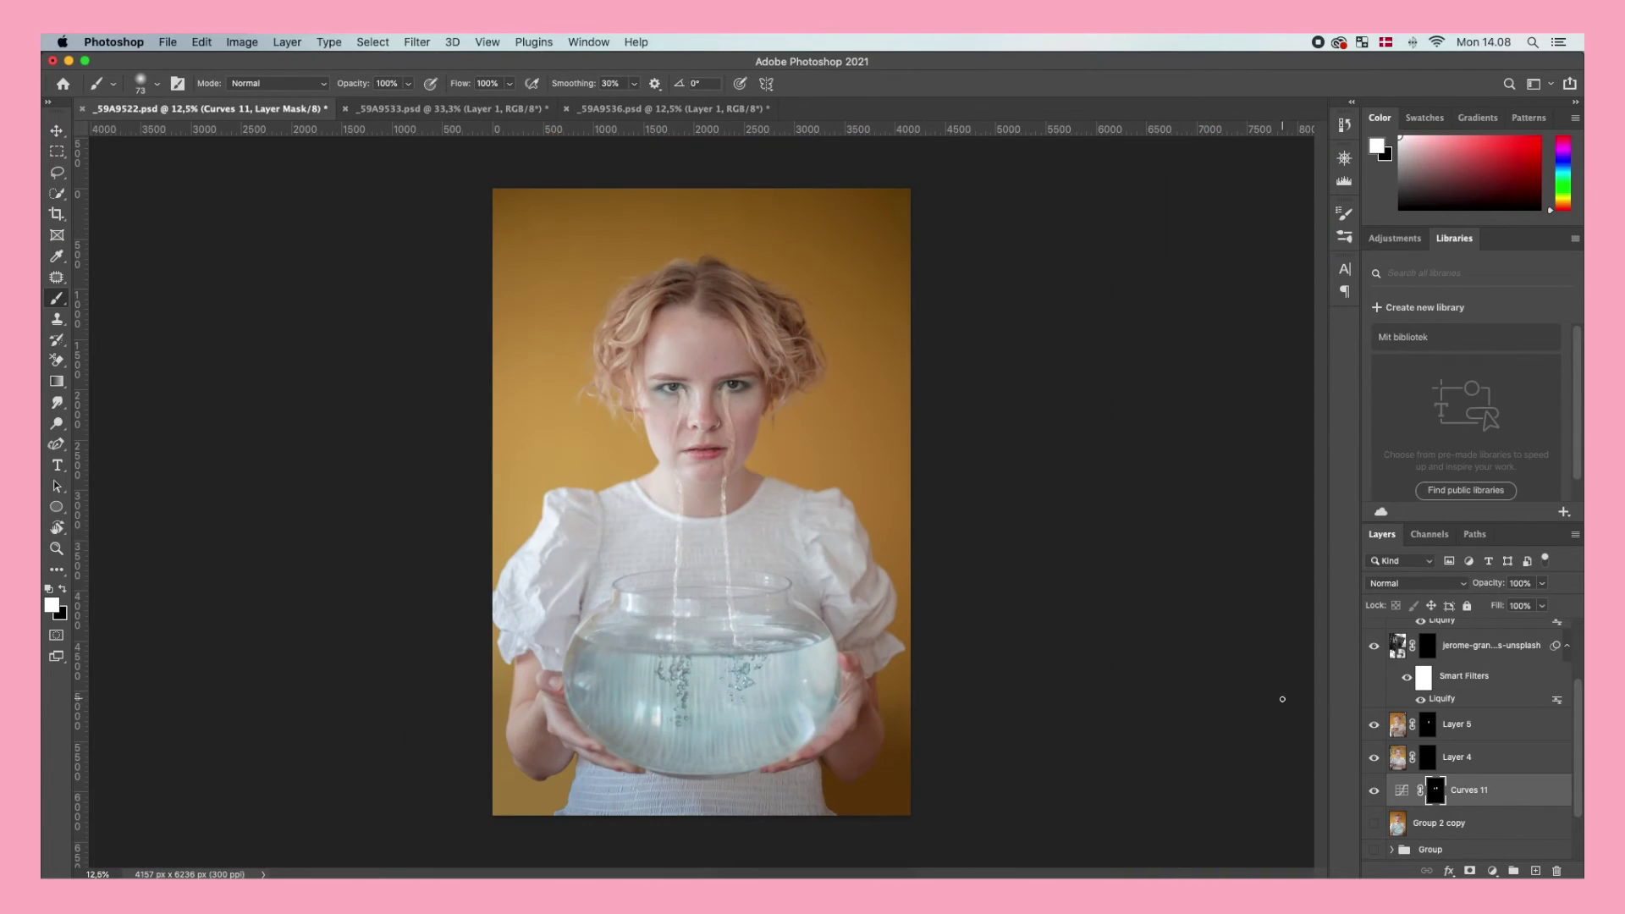
Apply a Gaussian Blur with a 1.4 pixel radius to the original fountain stream layer
scroll(1444, 759, "up", 2)
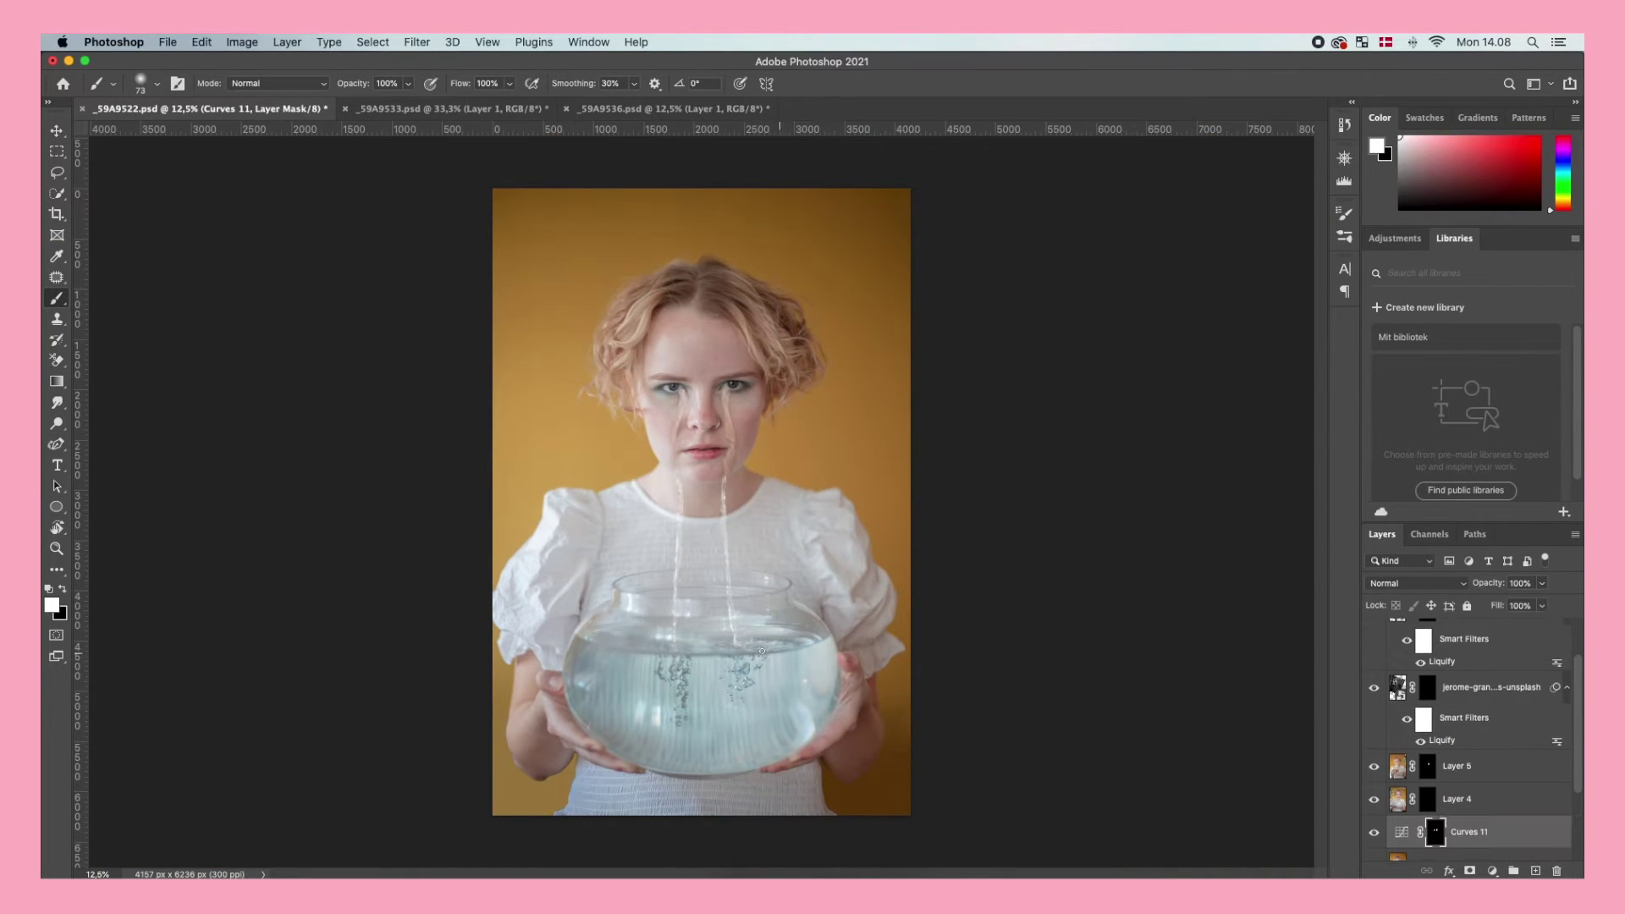
key("z")
left_click_drag(769, 645, 834, 600)
scroll(834, 601, "up", 10)
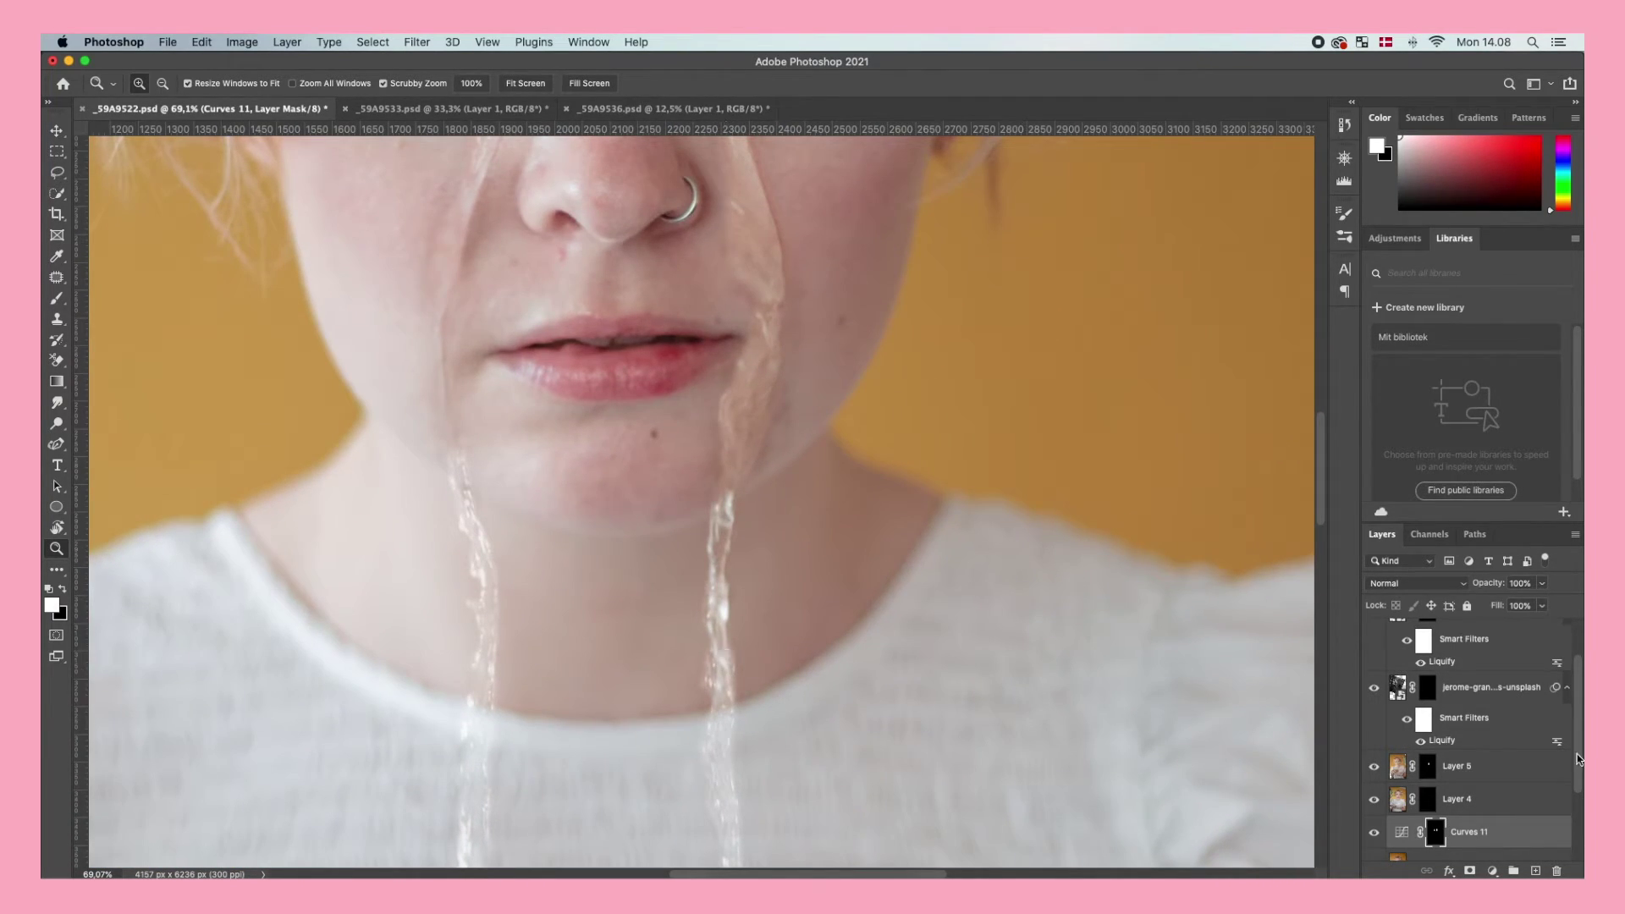
left_click(1457, 690)
key("super+j")
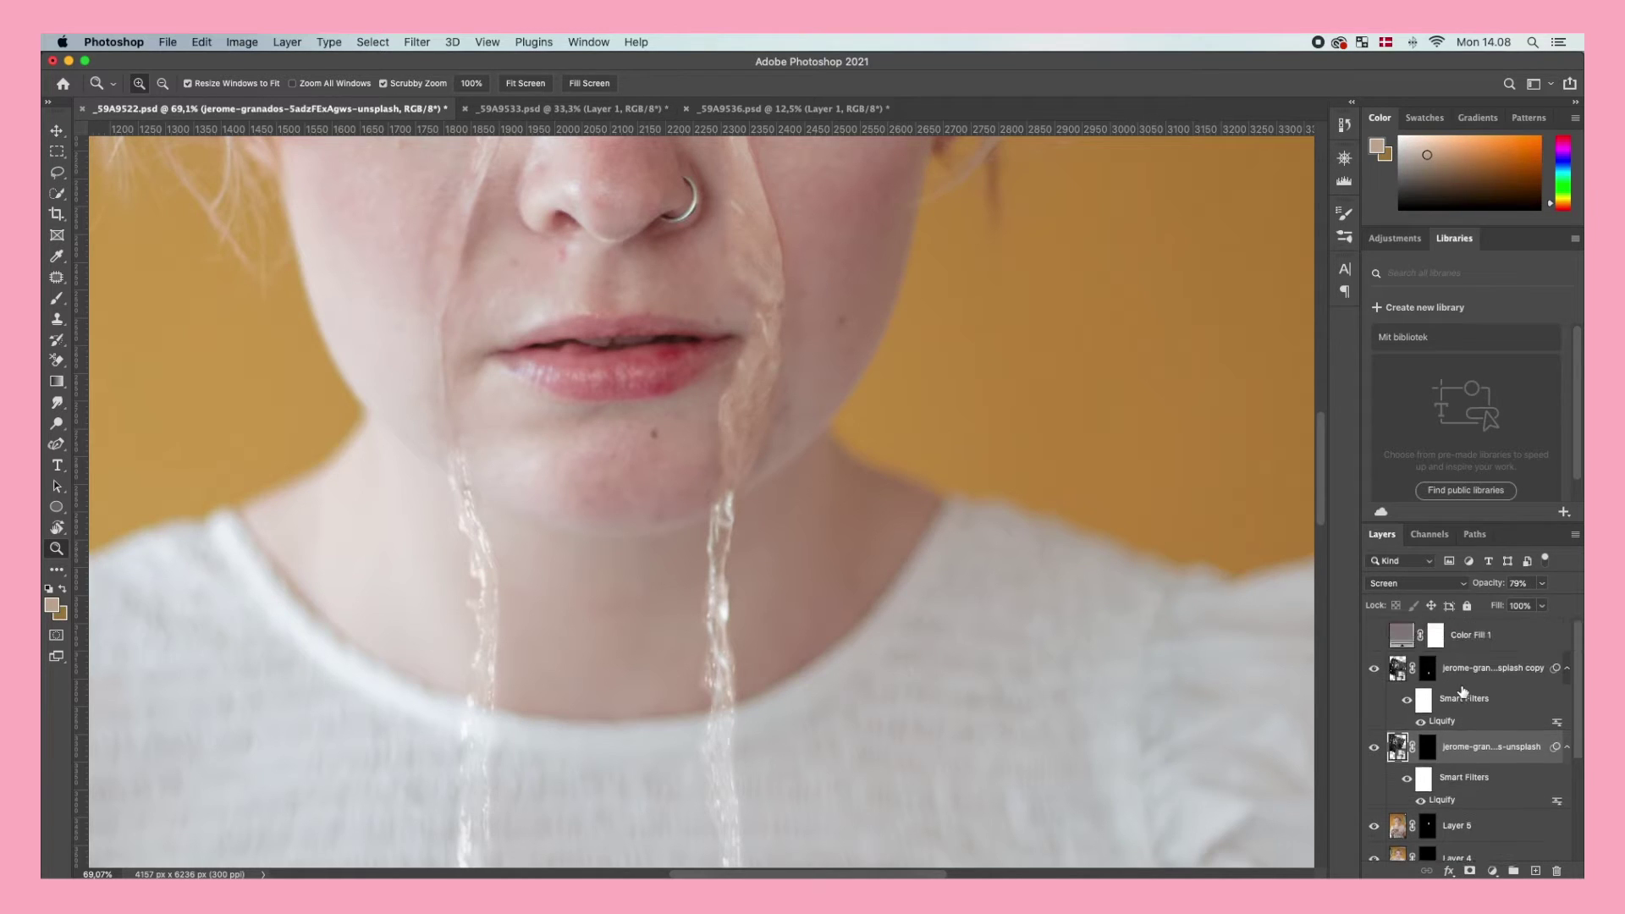
left_click(417, 42)
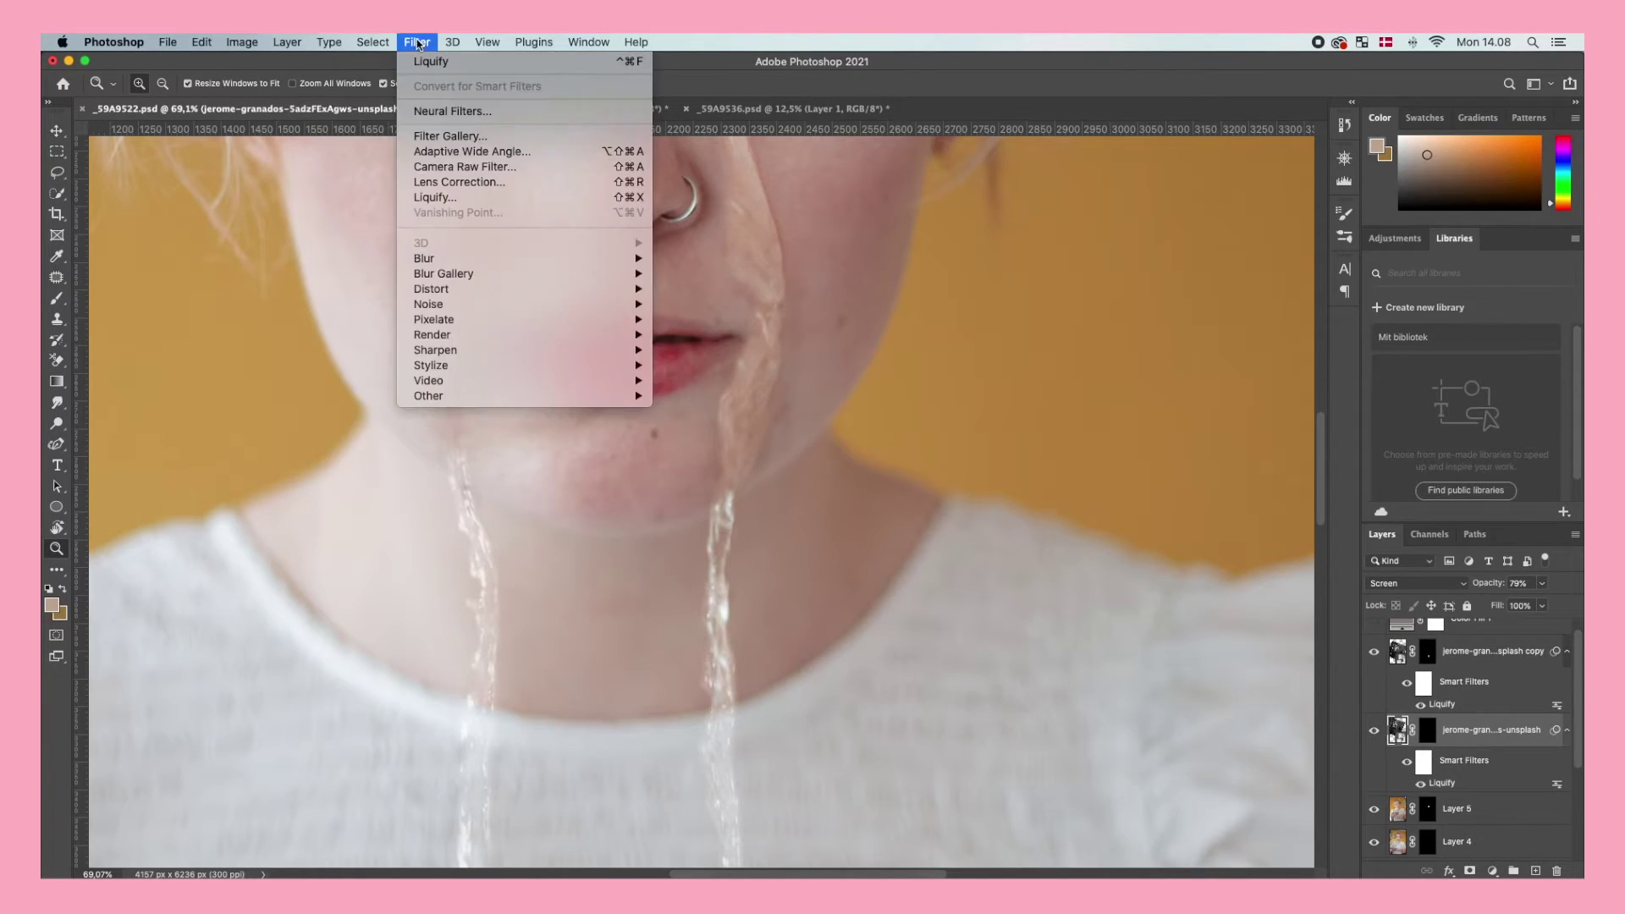
mouse_move(446, 258)
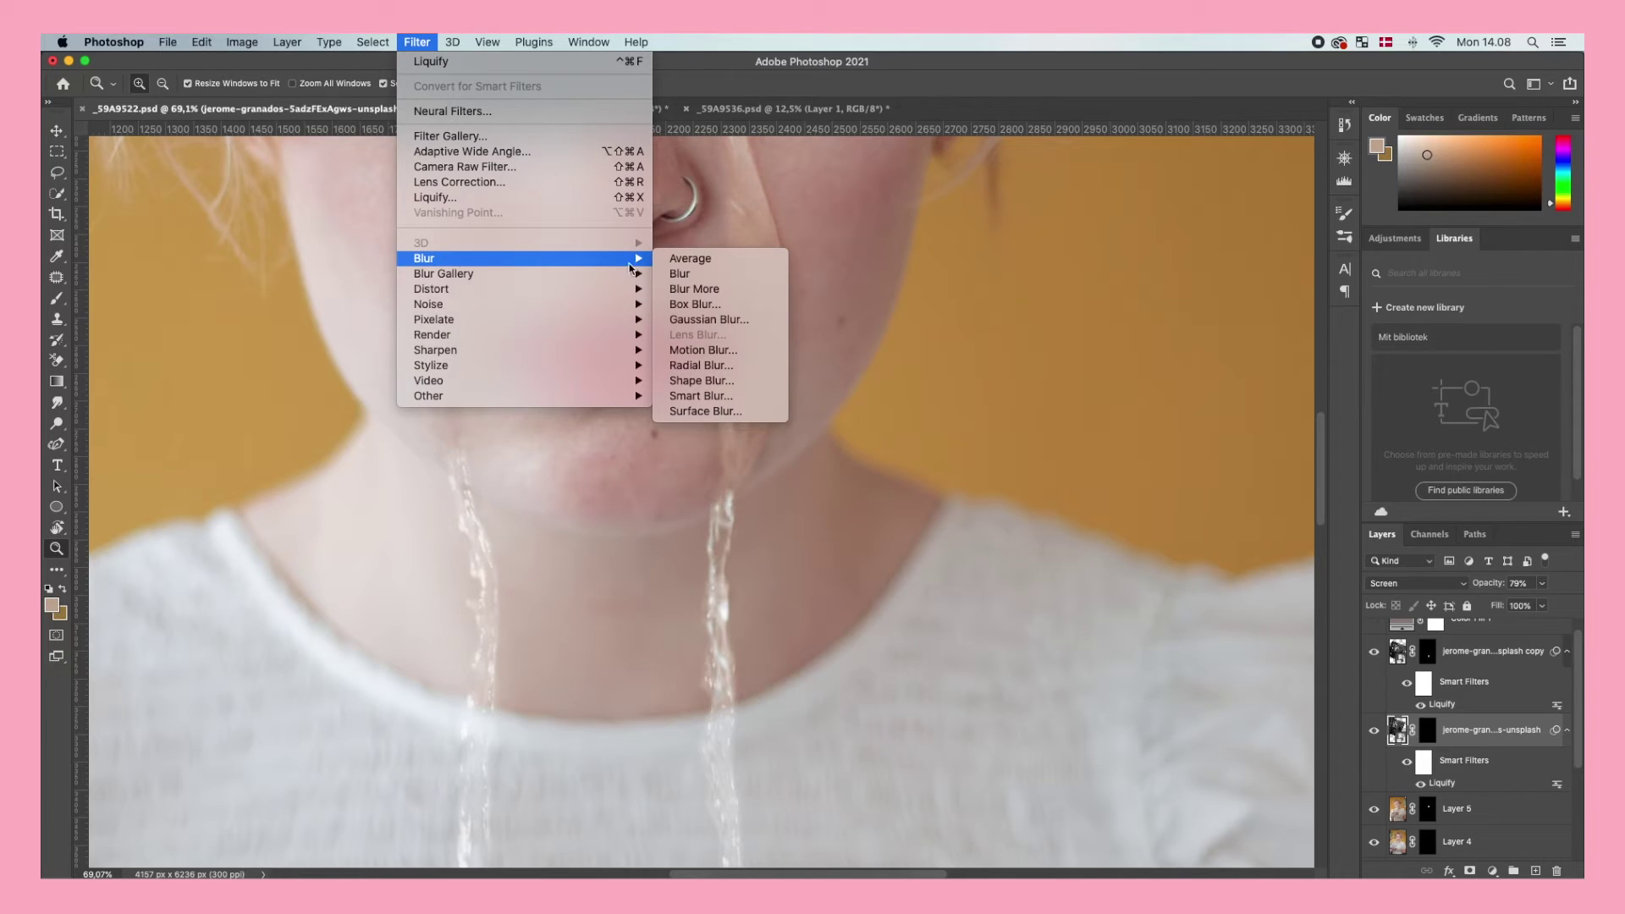
left_click(709, 319)
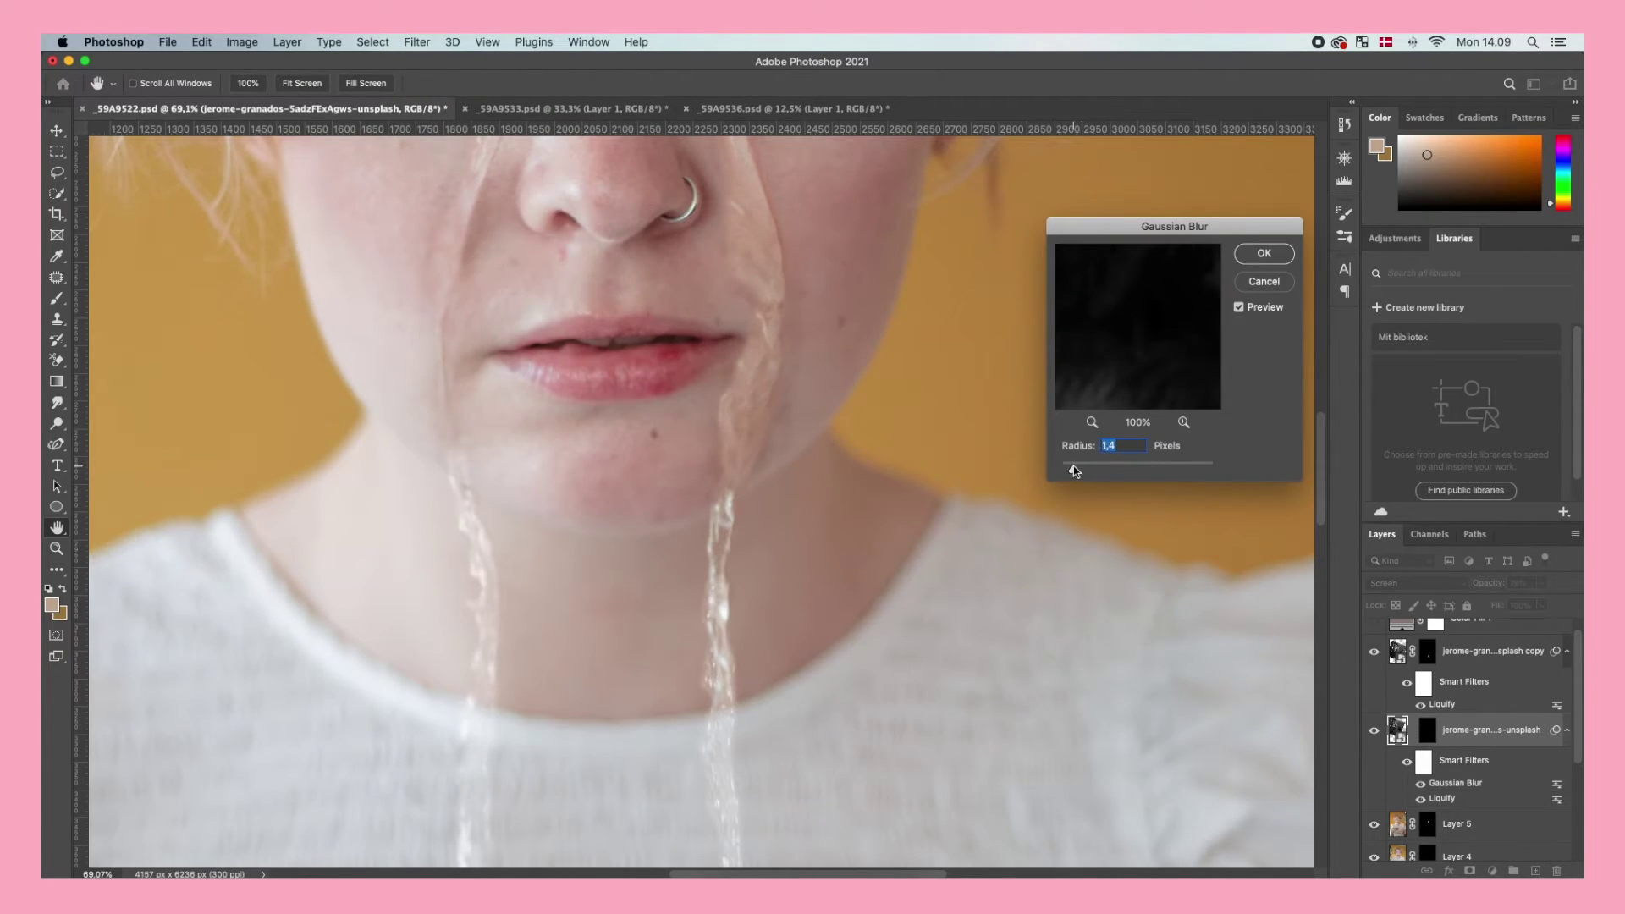
left_click(1264, 254)
Apply Gaussian Blur to the duplicated fountain stream layer as well
left_click(1396, 654)
left_click(416, 42)
mouse_move(446, 258)
left_click(709, 319)
left_click(1261, 254)
scroll(1191, 649, "down", 2)
scroll(1191, 649, "right", 1)
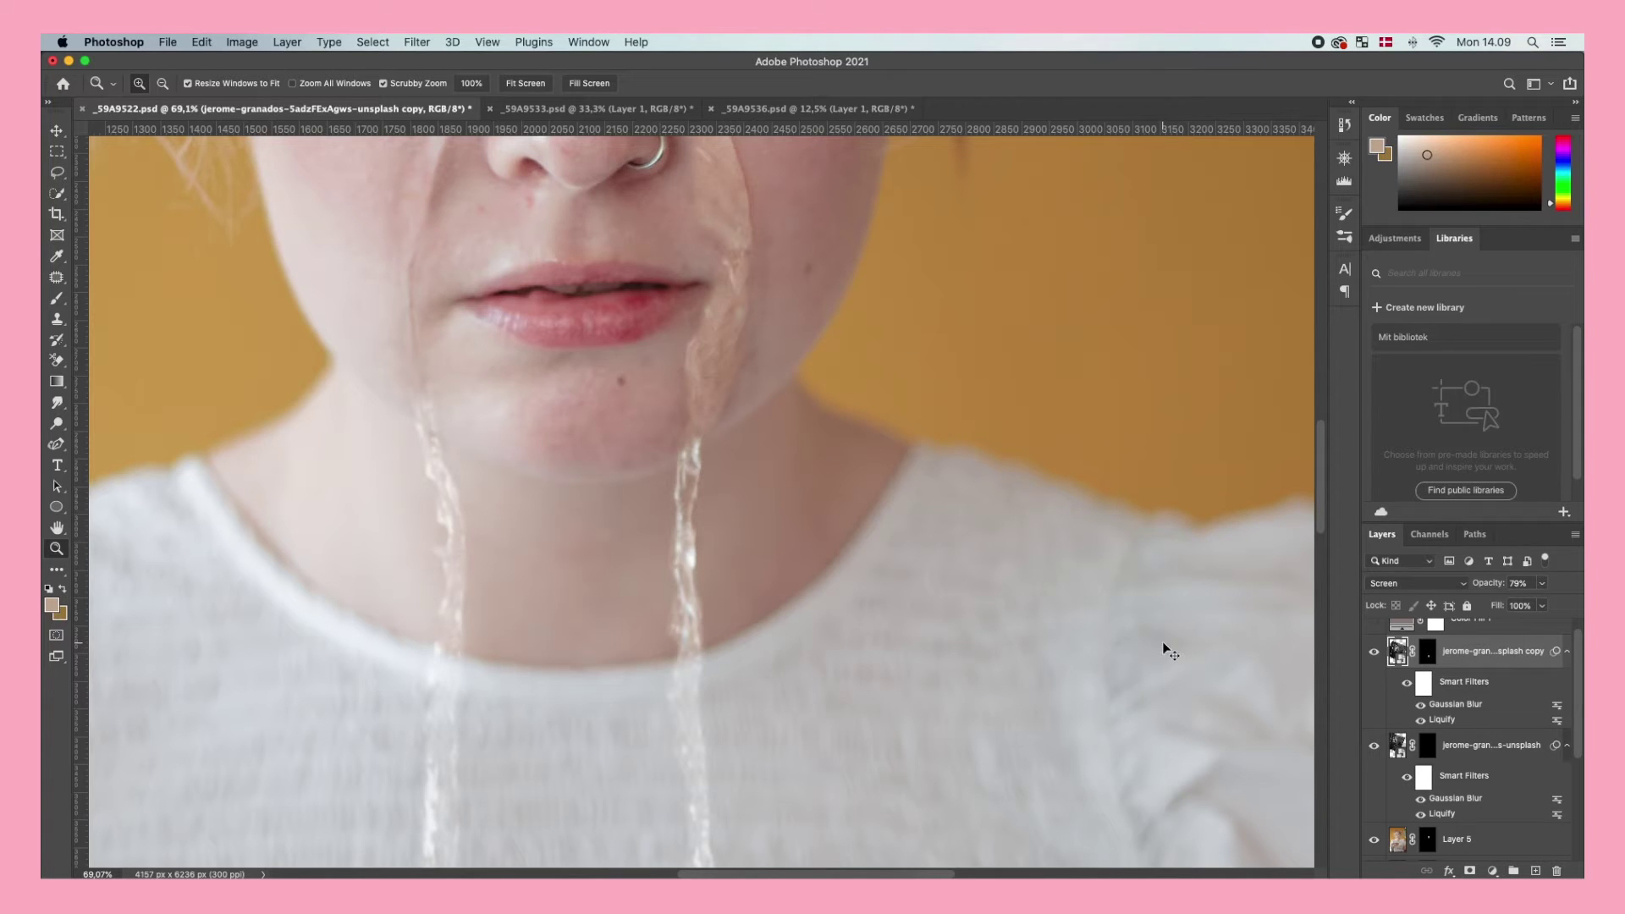
key("super+minus")
key("super+minus")
key("super+minus")
key("super+minus")
key("super+minus")
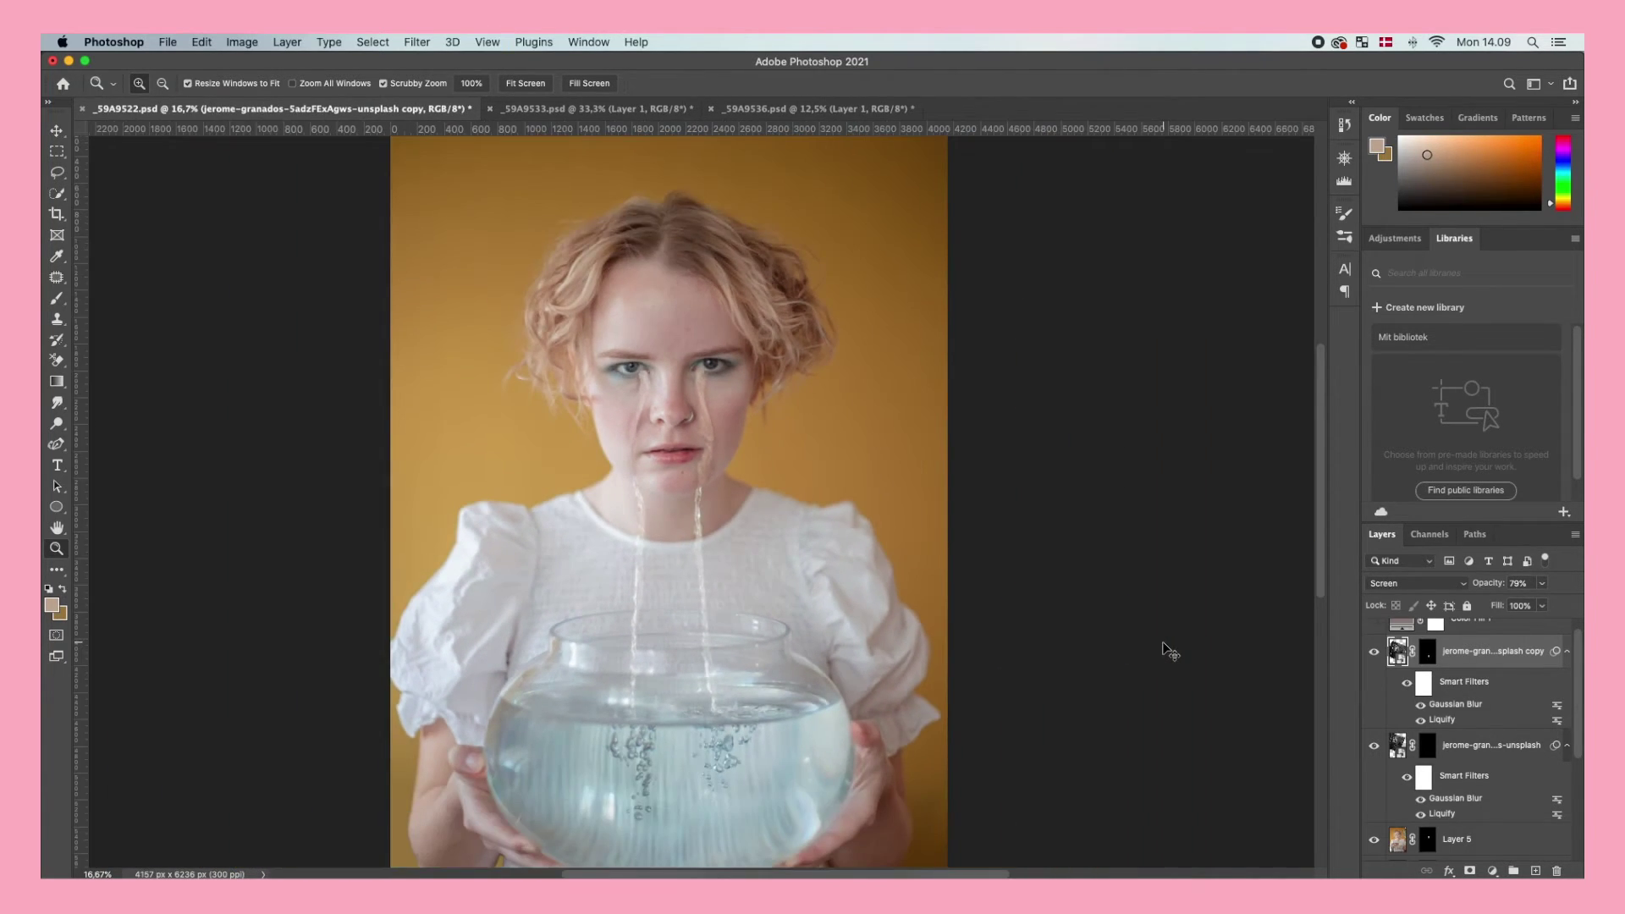
Group the two fountain stream layers, name the group Water, and add a layer mask to it
left_click_drag(741, 691, 830, 691)
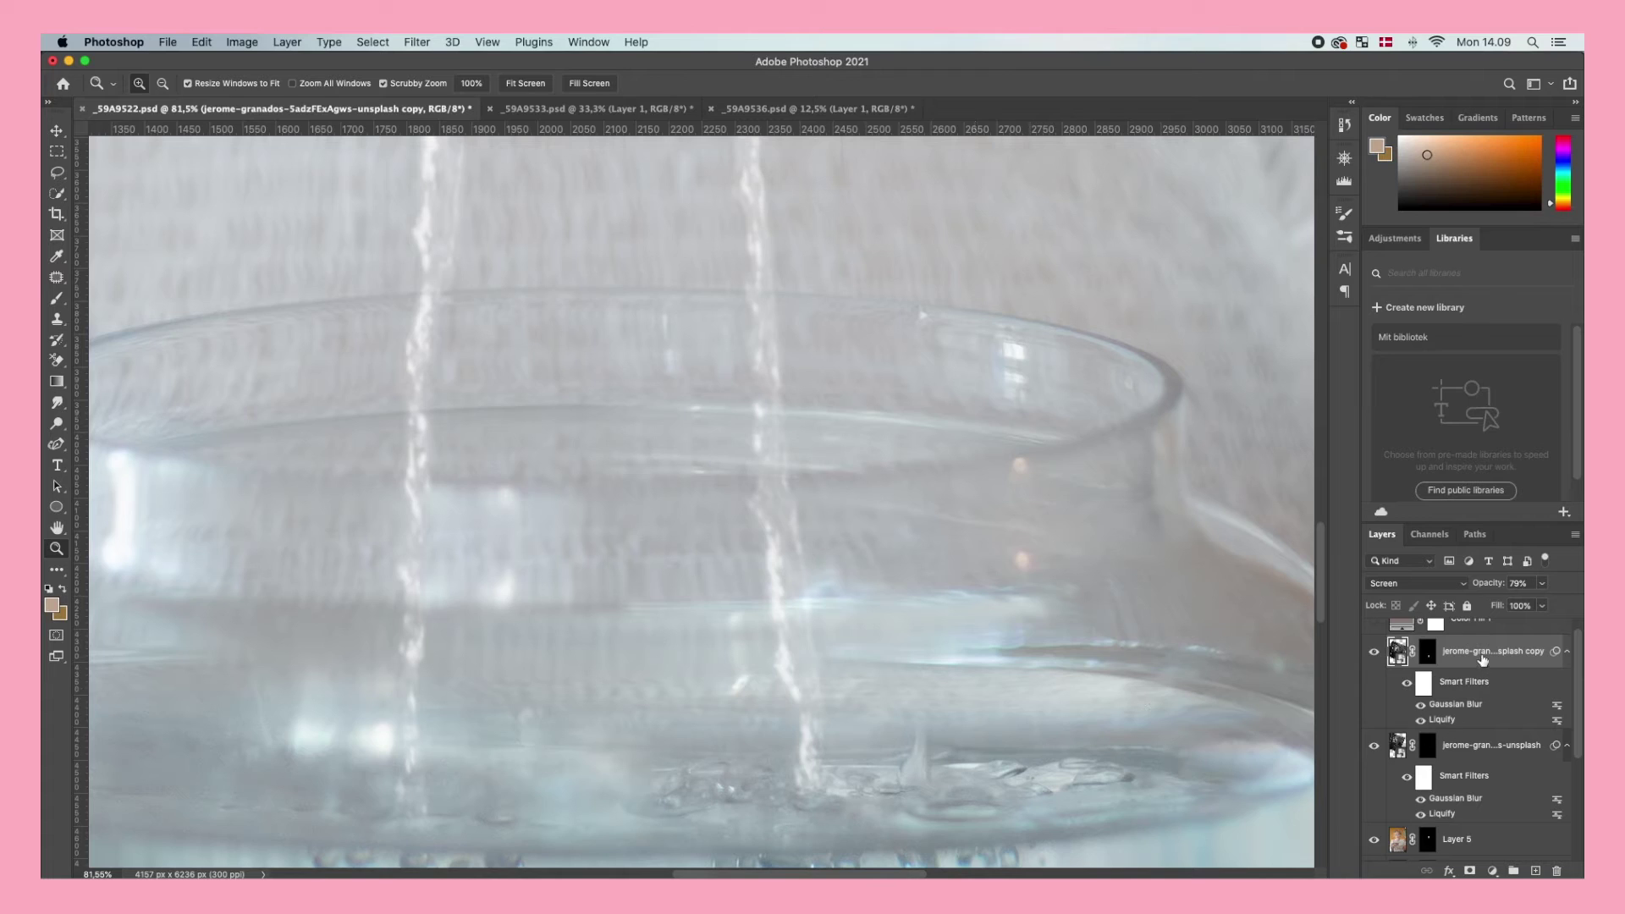
left_click(1465, 753, "shift")
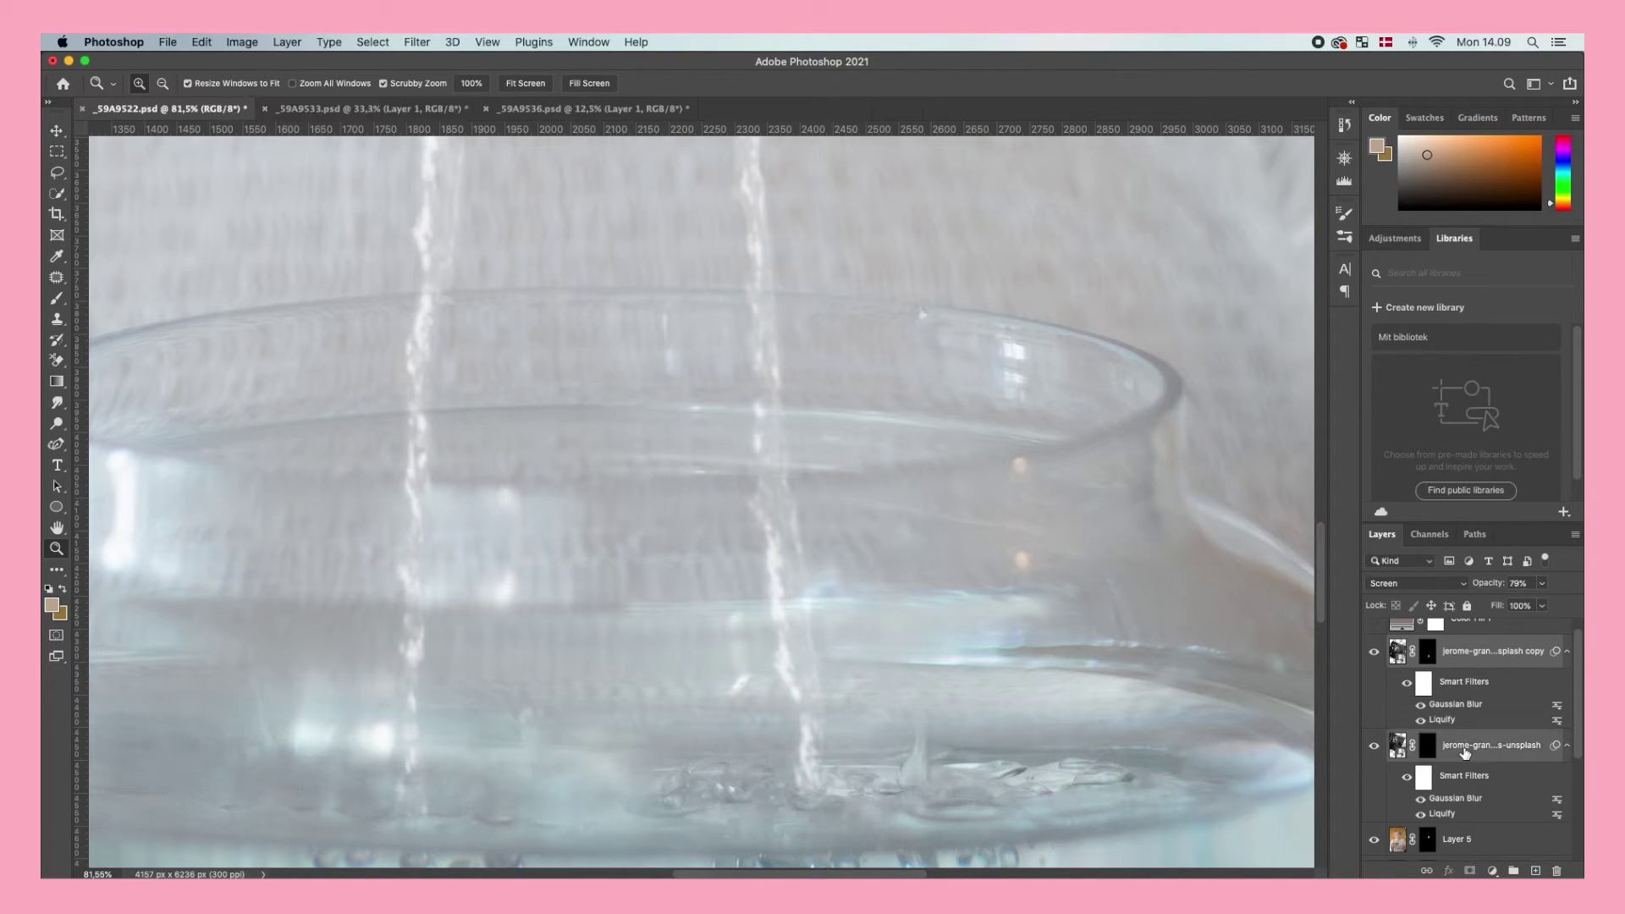
left_click(1513, 870)
double_click(1437, 650)
type("Water")
key("Return")
left_click(1470, 871)
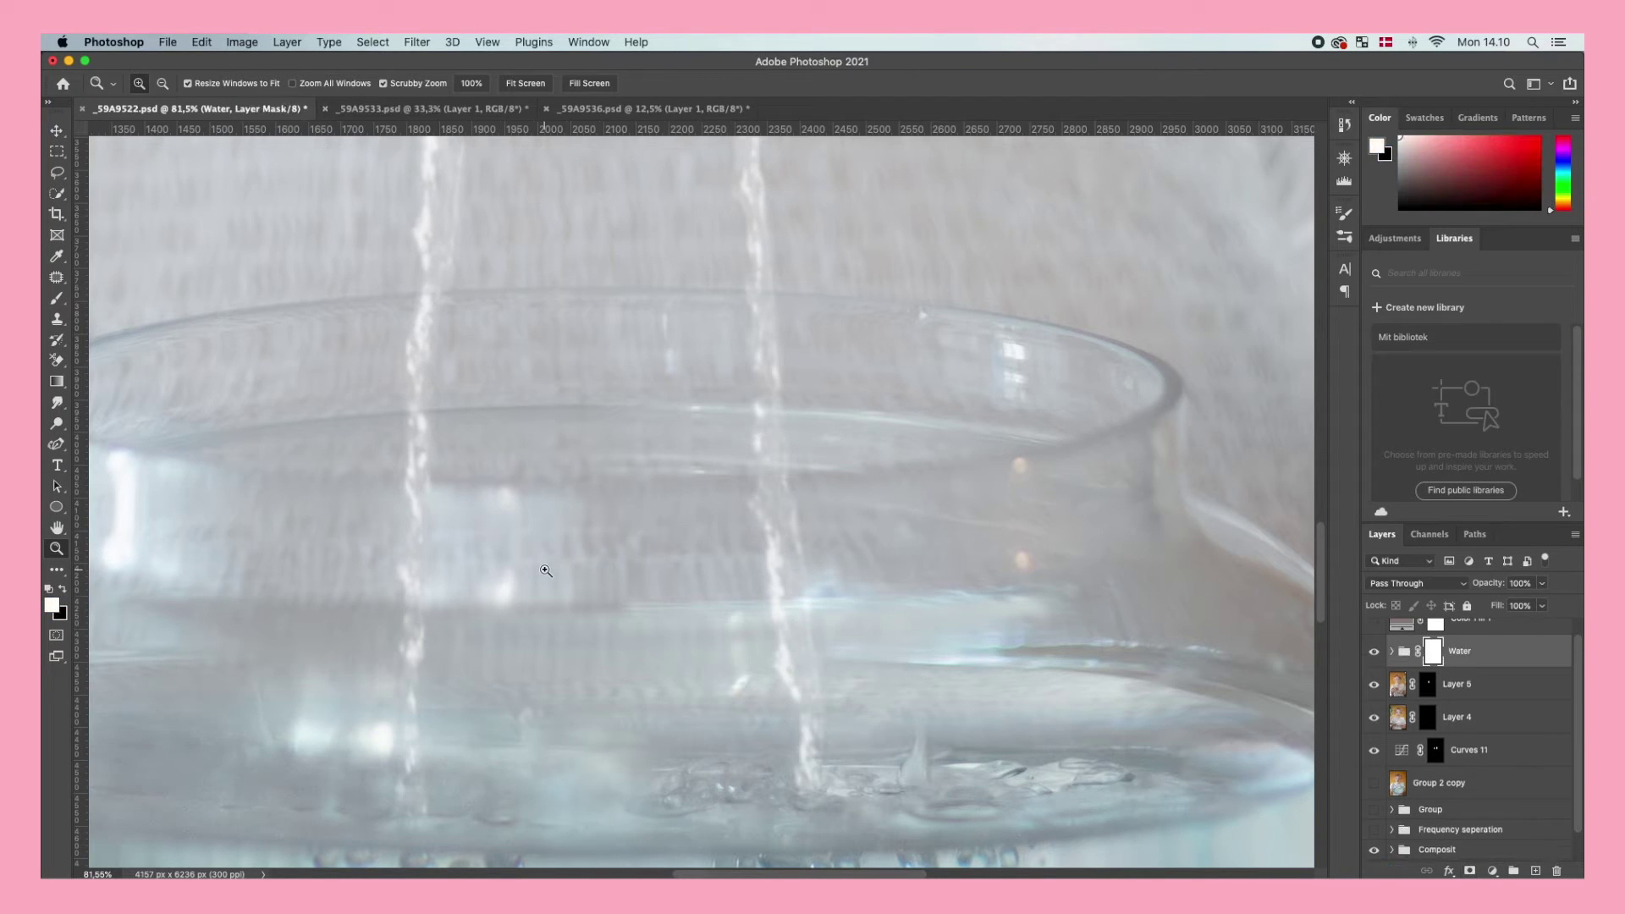
Paint black at 25% opacity with a soft 175 px brush on the Water mask over both streams inside the bowl
key("super+minus")
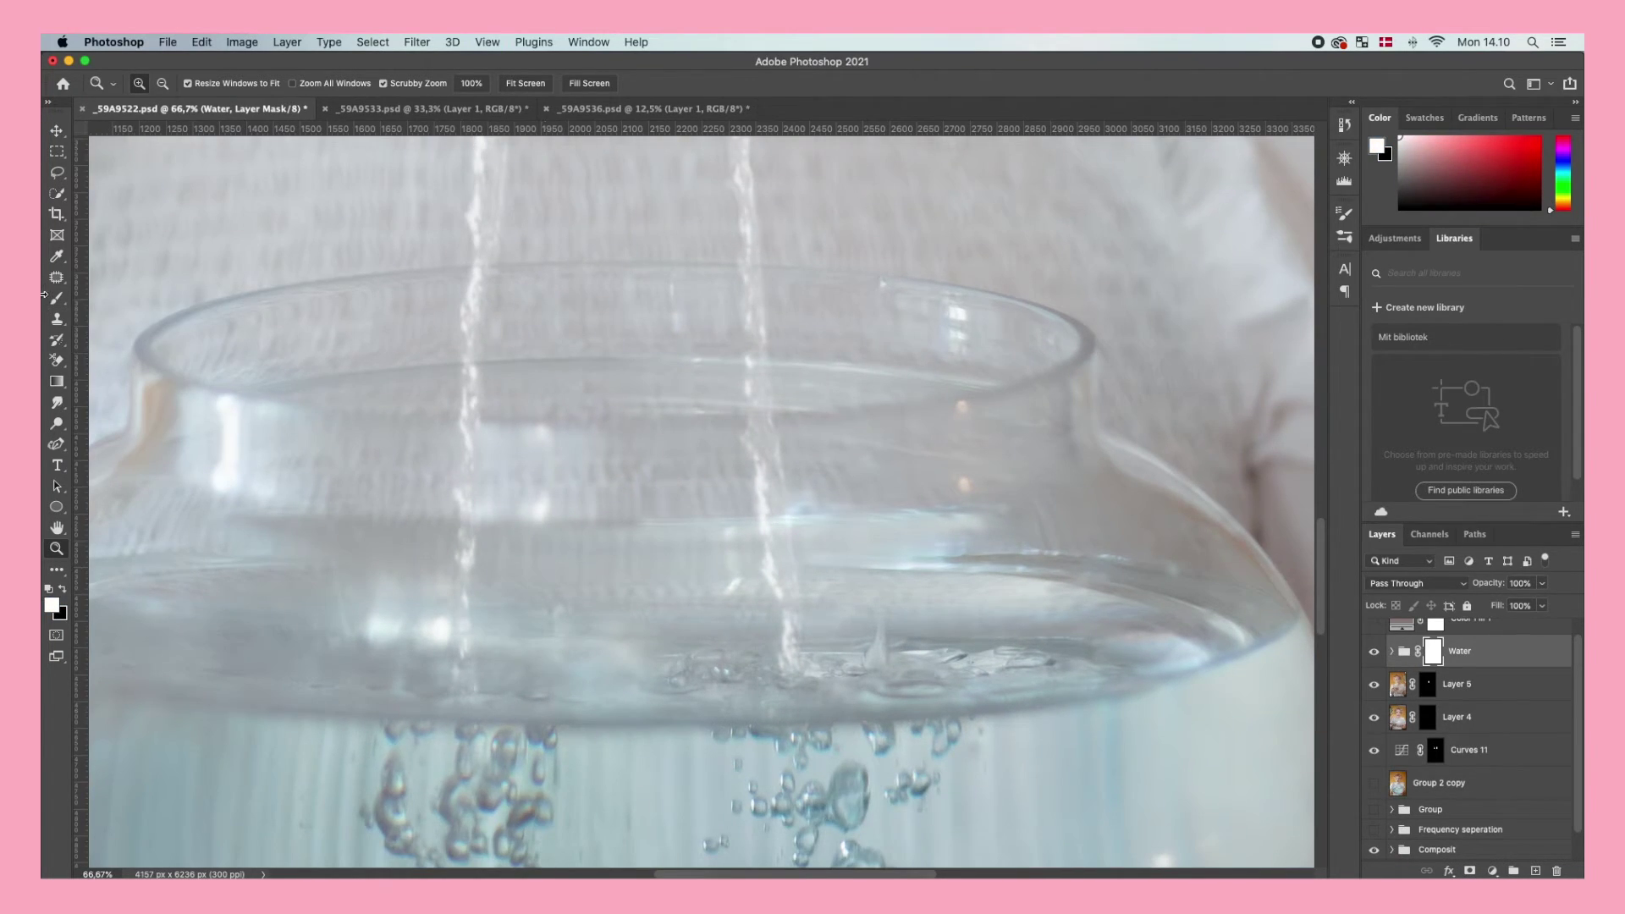
left_click(57, 298)
left_click(144, 83)
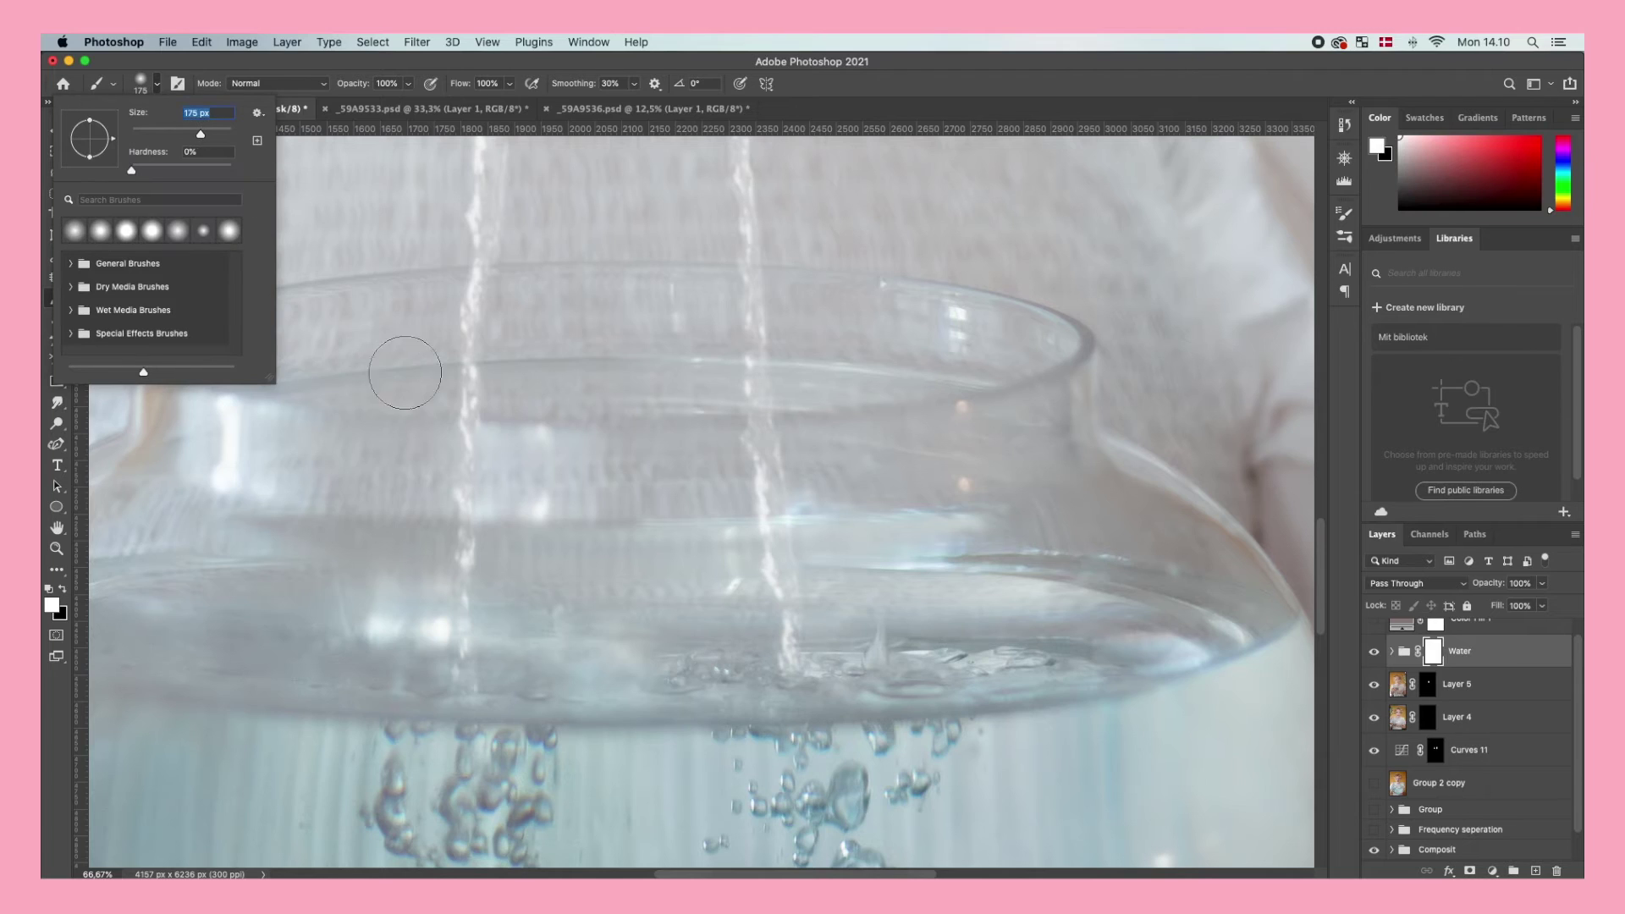
left_click(132, 171)
left_click(158, 84)
left_click(159, 85)
left_click(408, 83)
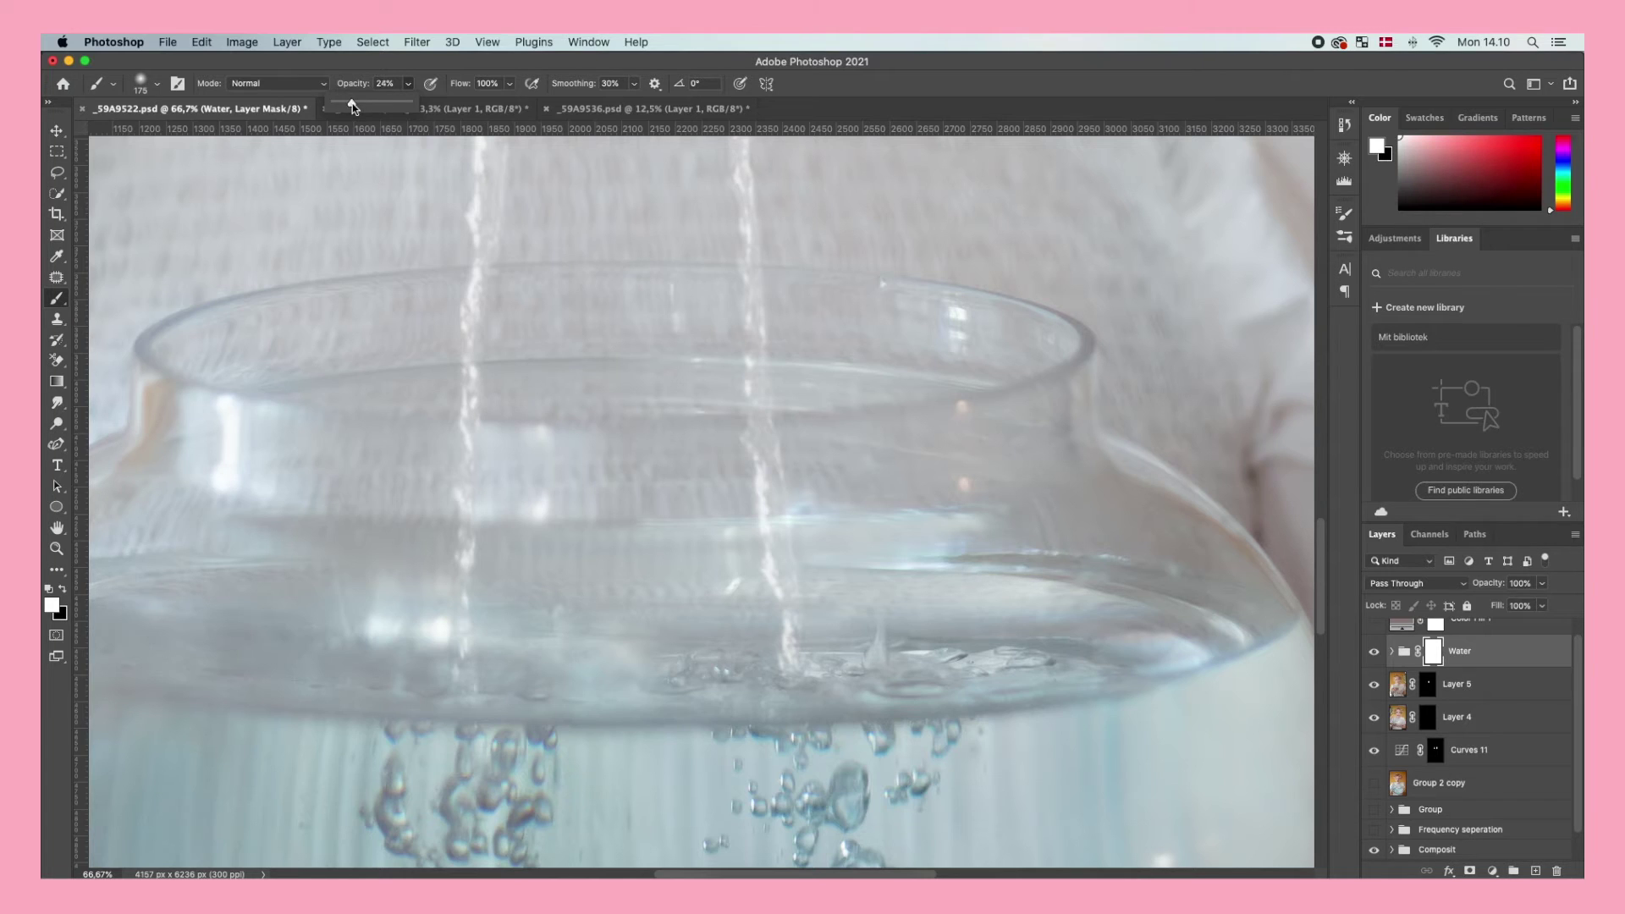
left_click(468, 431)
left_click(61, 590)
left_click_drag(469, 439, 456, 645)
mouse_move(783, 416)
left_mouse_down()
mouse_move(754, 533)
mouse_move(776, 645)
left_mouse_up()
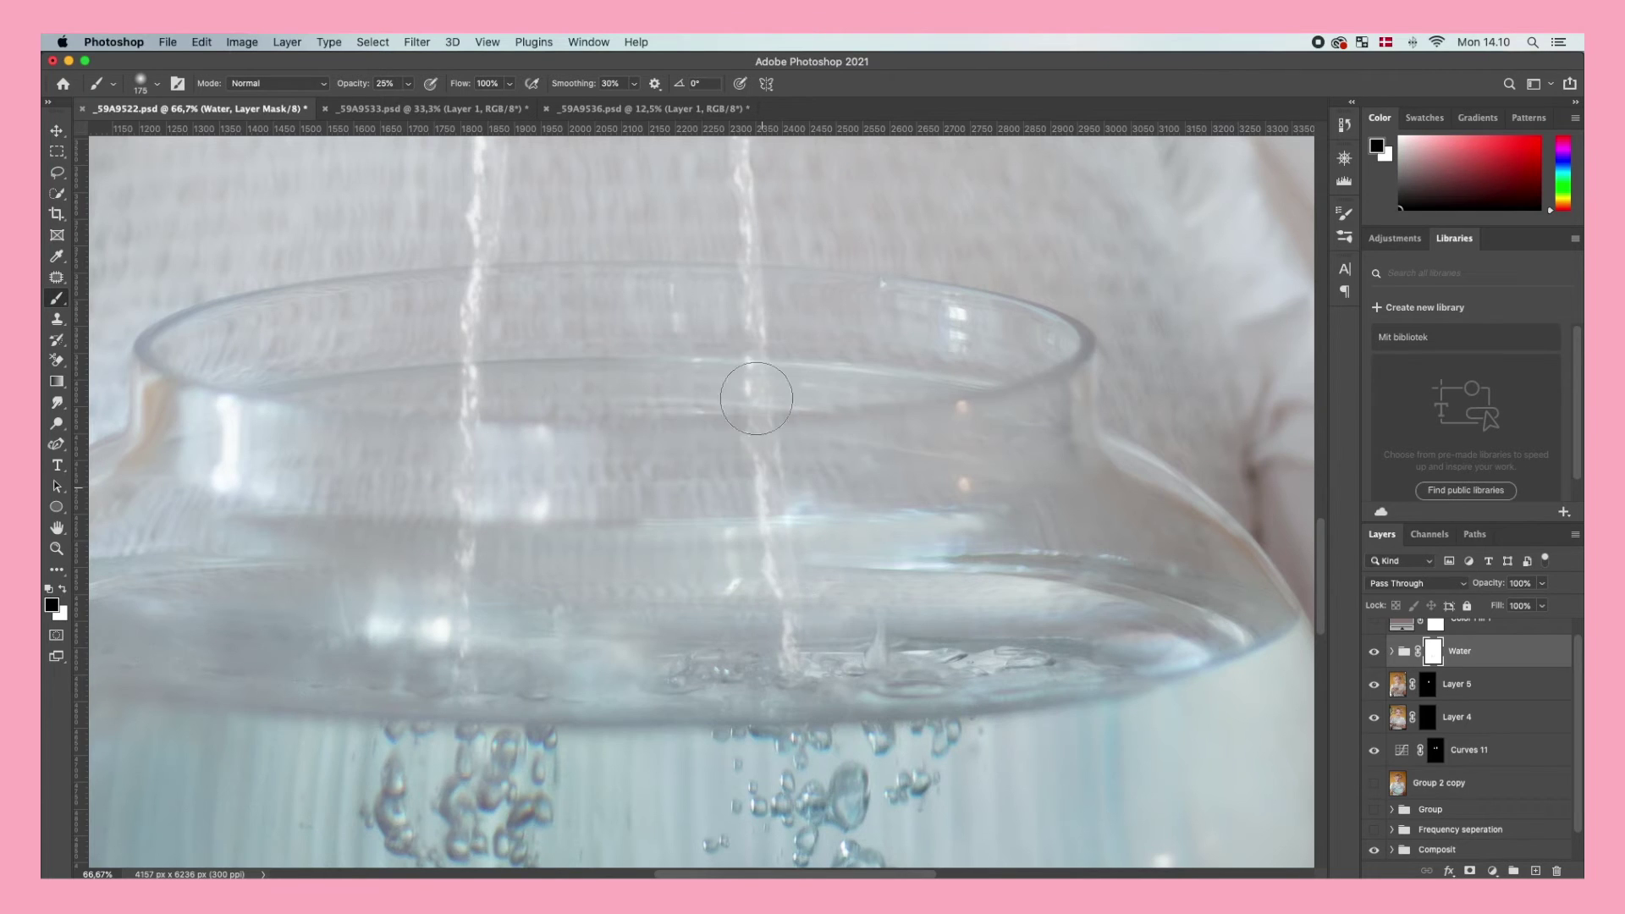
Fade the lower parts of both streams further on the Water mask, from the bowl's neck down to the waterline
mouse_move(463, 391)
left_mouse_down()
mouse_move(505, 437)
mouse_move(482, 429)
mouse_move(549, 435)
mouse_move(473, 530)
mouse_move(496, 583)
left_mouse_up()
mouse_move(798, 544)
left_mouse_down()
mouse_move(773, 519)
mouse_move(844, 540)
mouse_move(772, 525)
mouse_move(787, 522)
mouse_move(787, 615)
left_mouse_up()
mouse_move(815, 686)
left_mouse_down()
mouse_move(783, 542)
mouse_move(796, 595)
left_mouse_up()
key("super+minus")
key("super+minus")
key("super+minus")
key("super+minus")
key("super+minus")
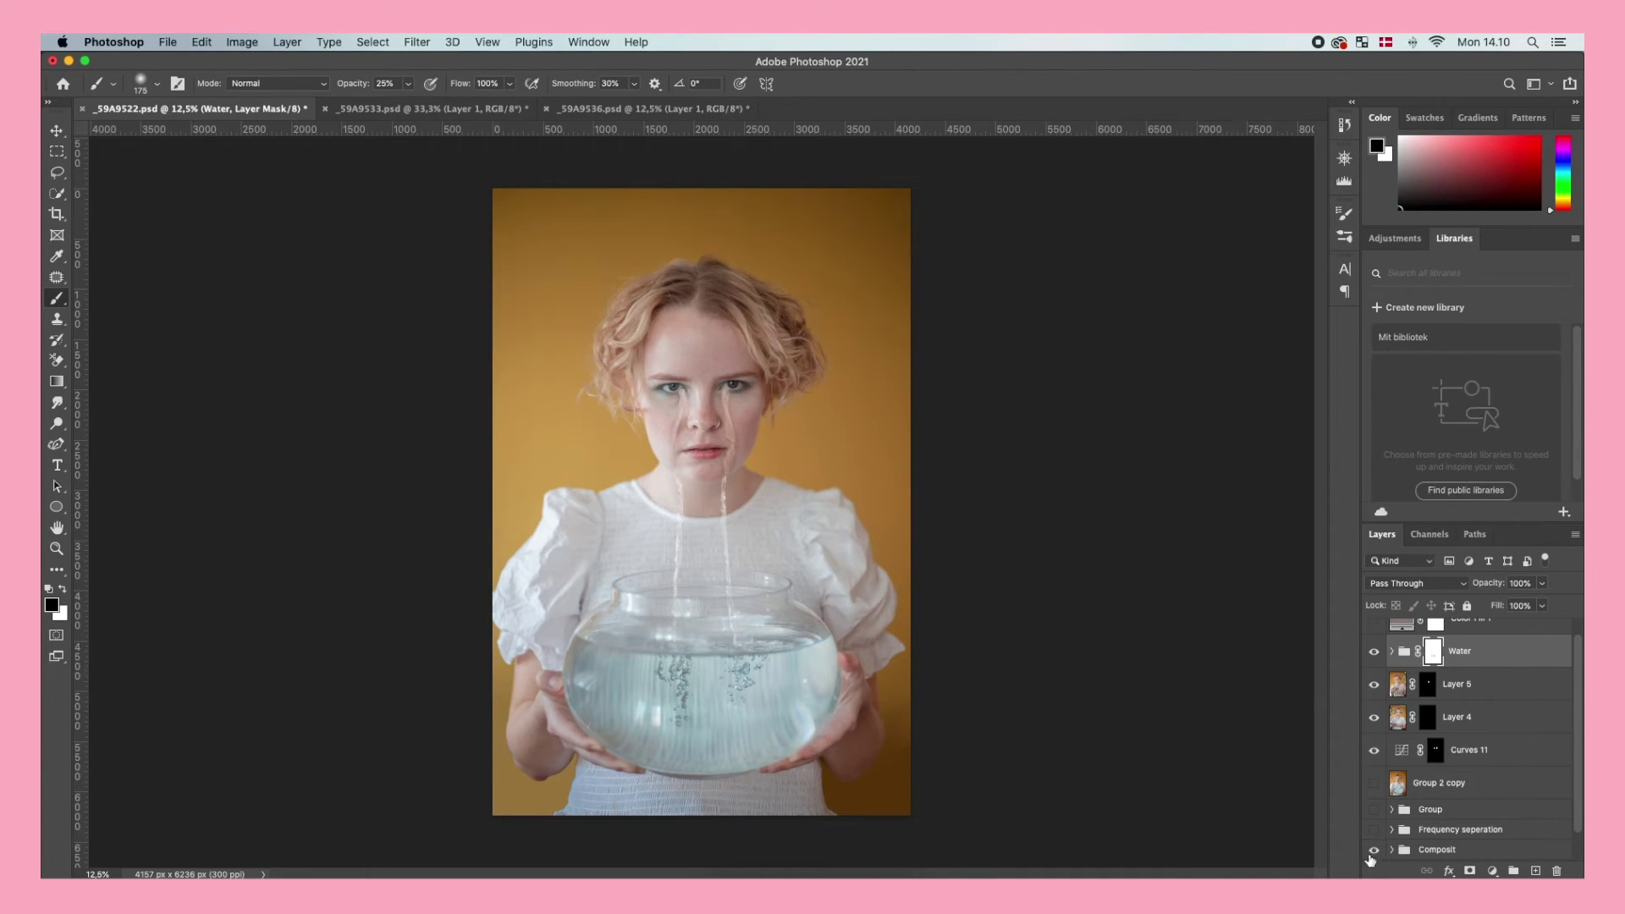
Add a Curves adjustment layer above the Water group, pull its curve slightly down to darken, and invert its mask to black
left_click(1492, 871)
left_click(1486, 656)
left_click_drag(1145, 483, 1140, 490)
left_click(1033, 291)
key("ctrl+i")
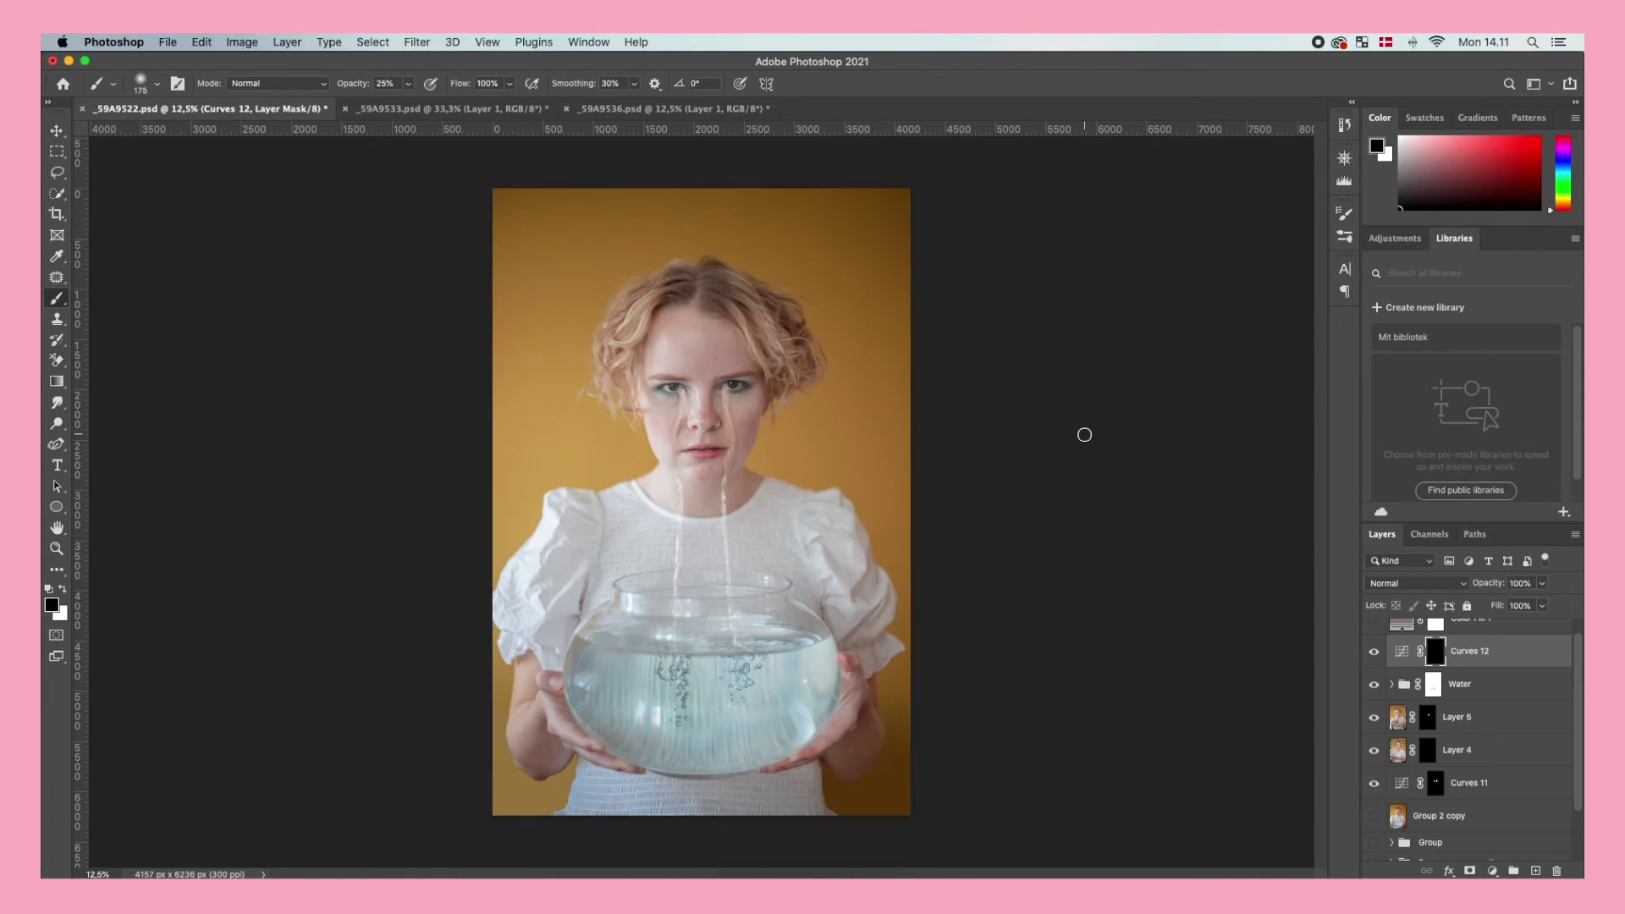
Set up a soft white 52 px brush at 0% hardness and 100% opacity for the Curves mask around the inner eye corners
key("z")
left_click(735, 413)
left_click(63, 588)
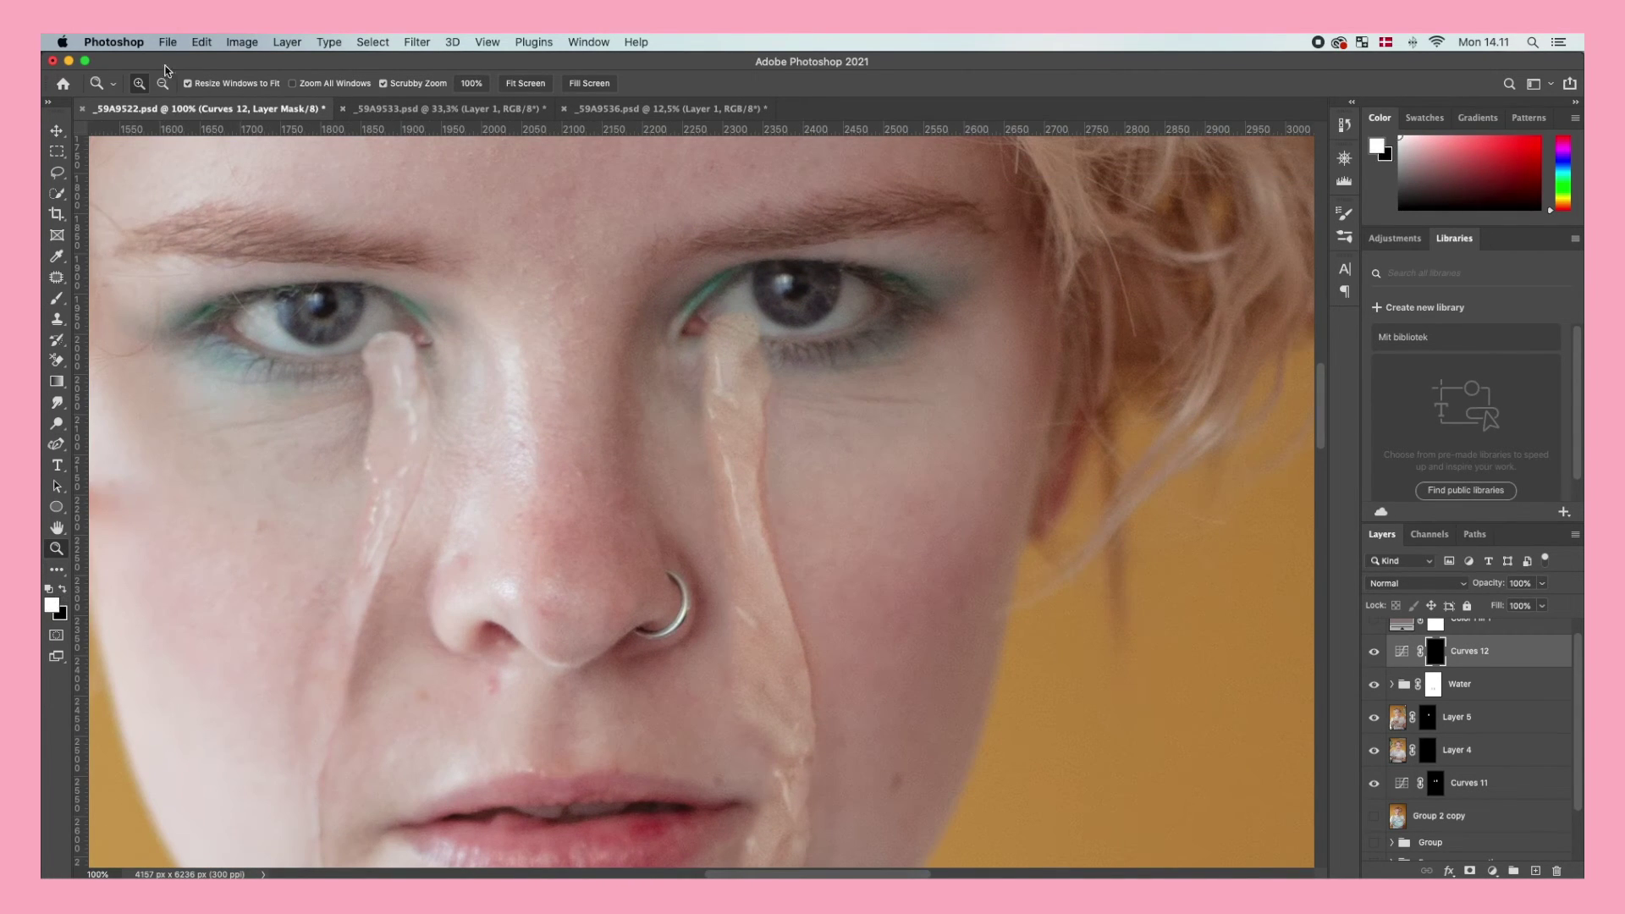
key("b")
left_click(156, 83)
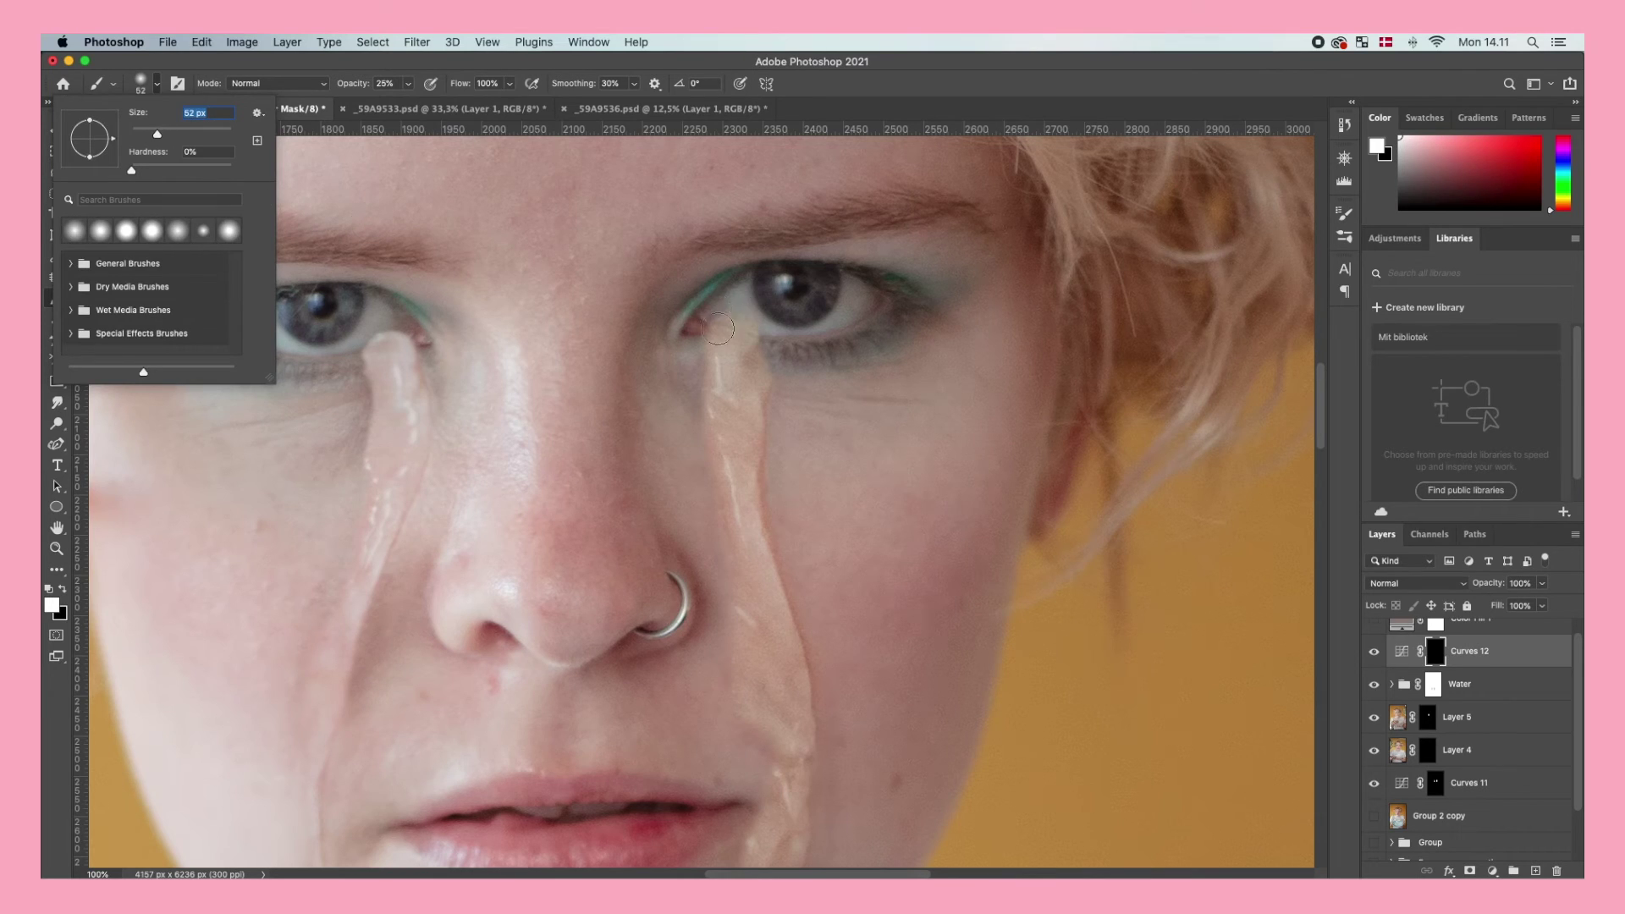
key("Return")
key("0")
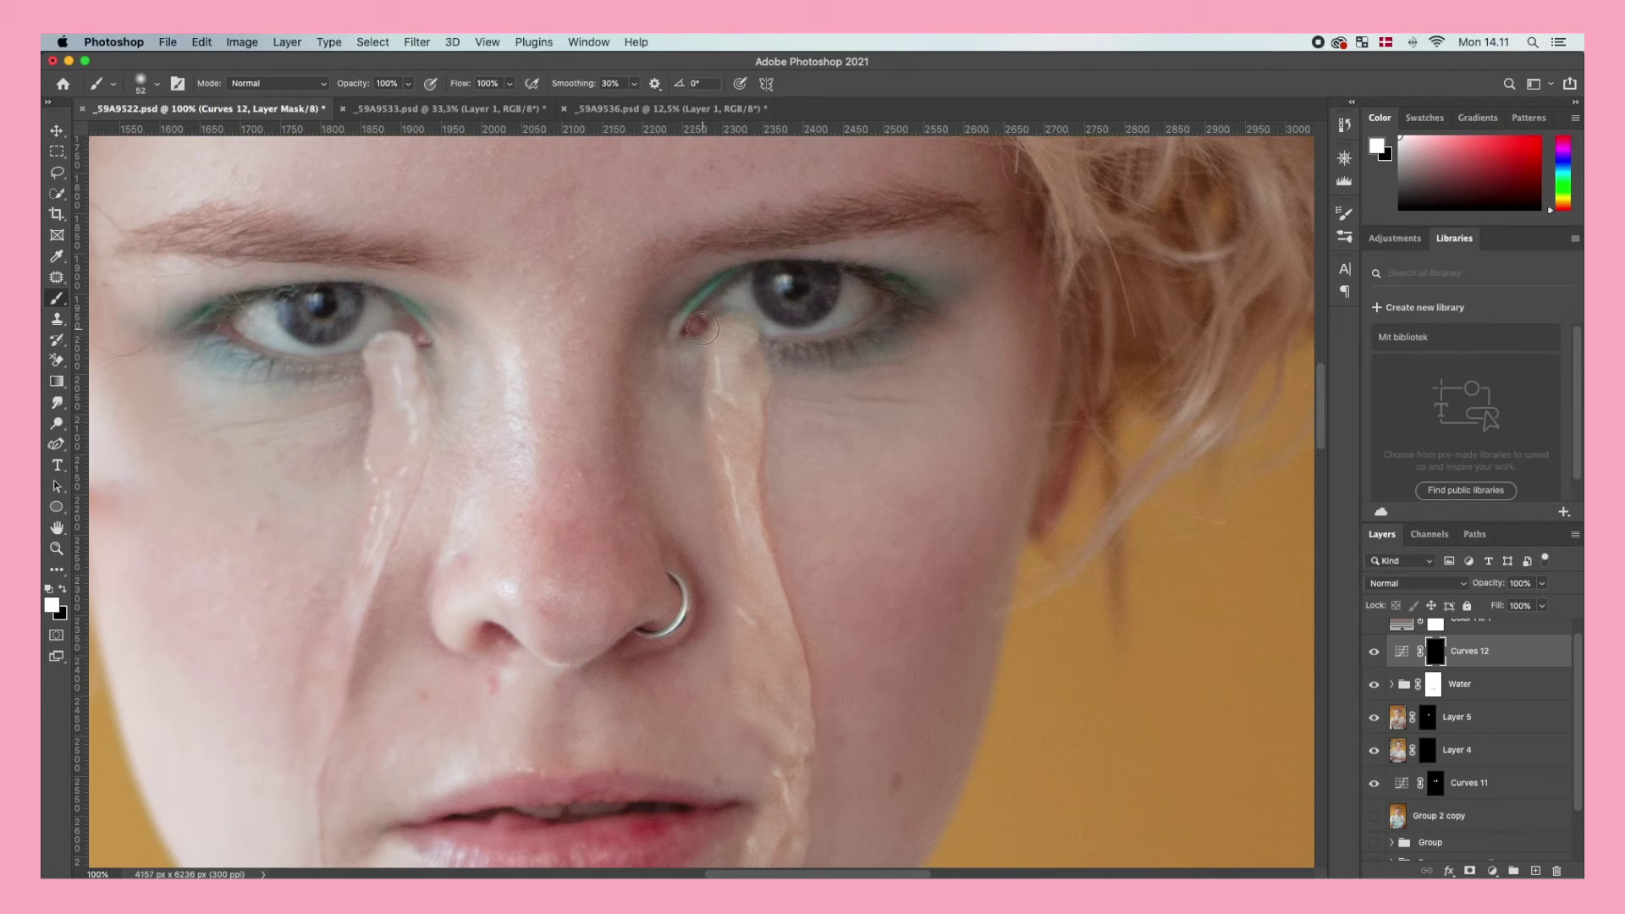
key("x")
Add a second Curves adjustment layer above the first, pull its curve slightly down, and invert its mask to black
left_click(1491, 869)
left_click(1468, 643)
left_click_drag(1138, 479, 1144, 489)
left_click(1037, 290)
key("super+i")
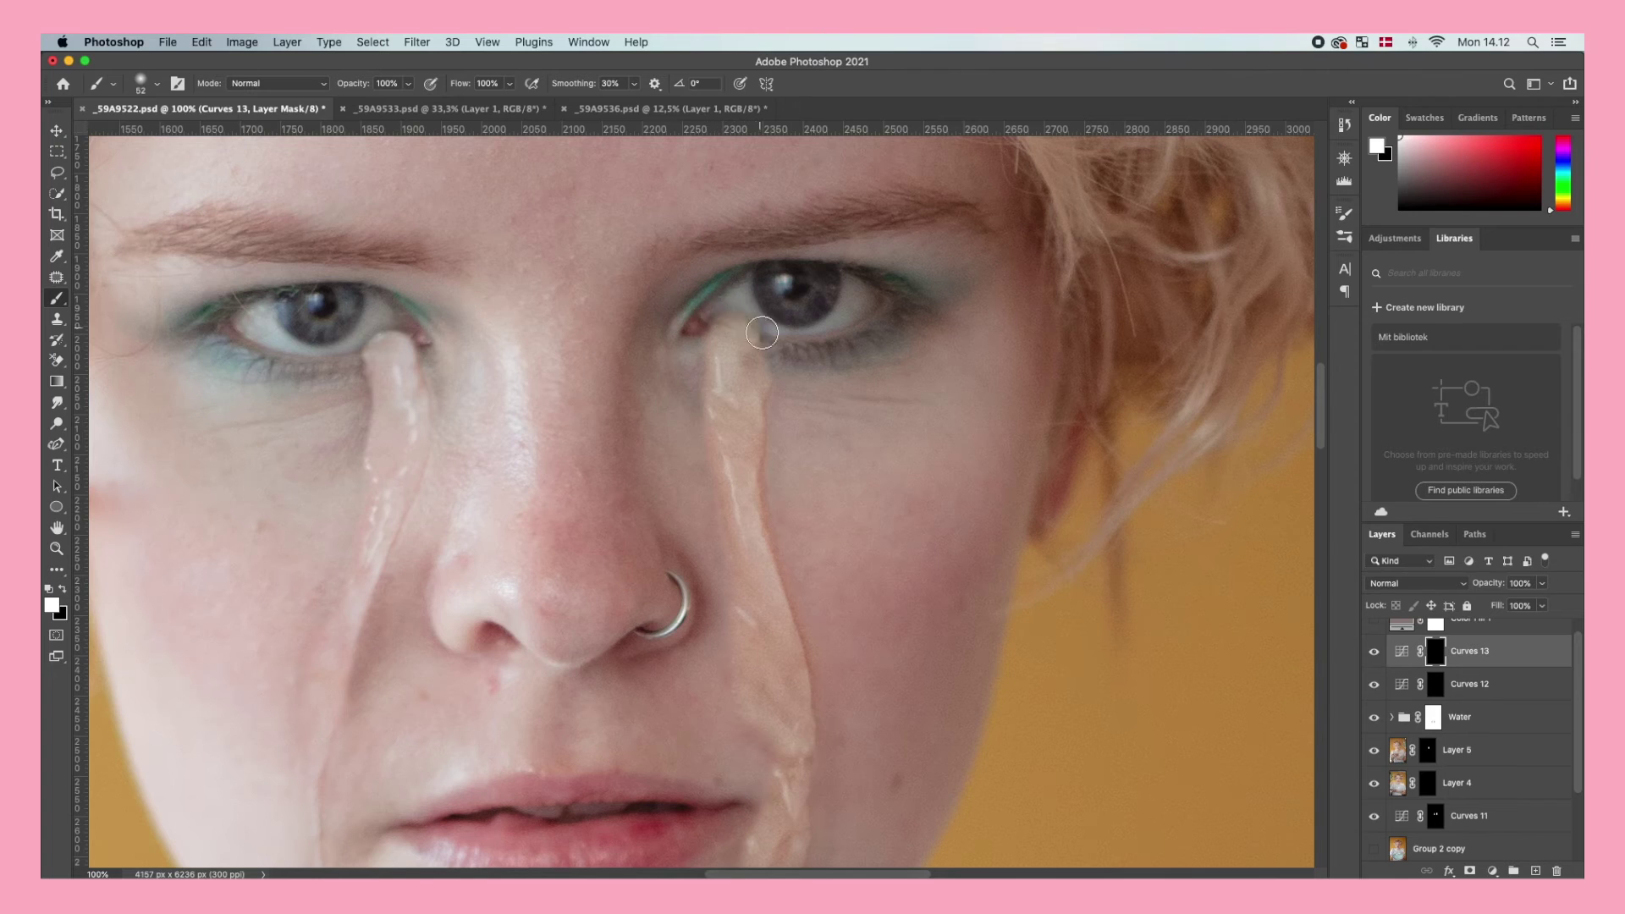
key("x")
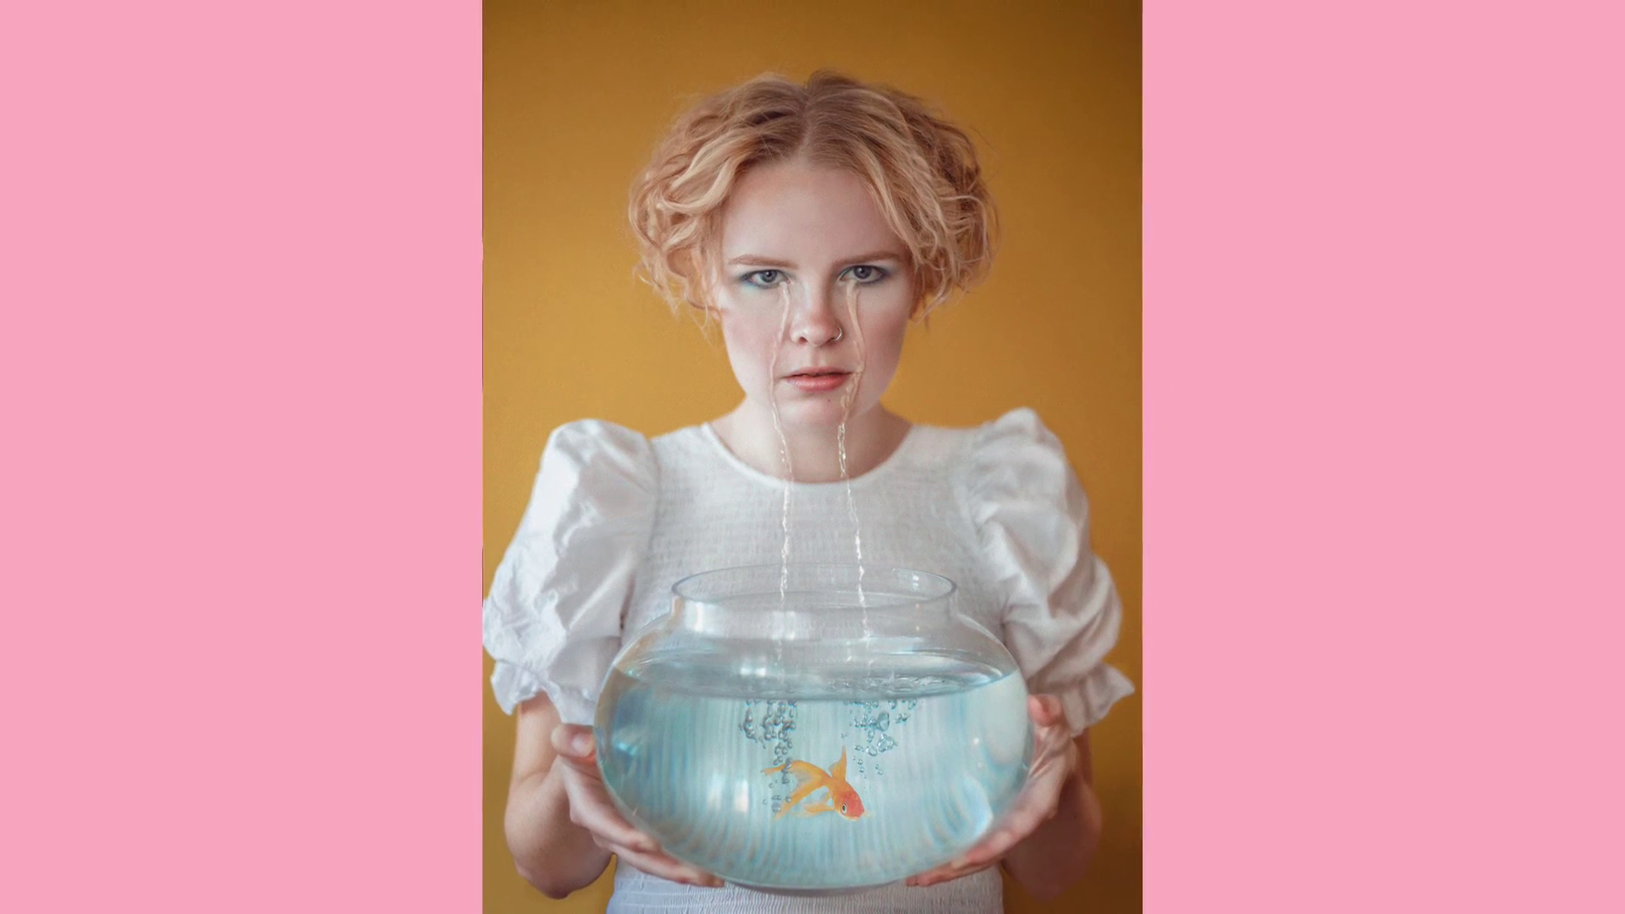